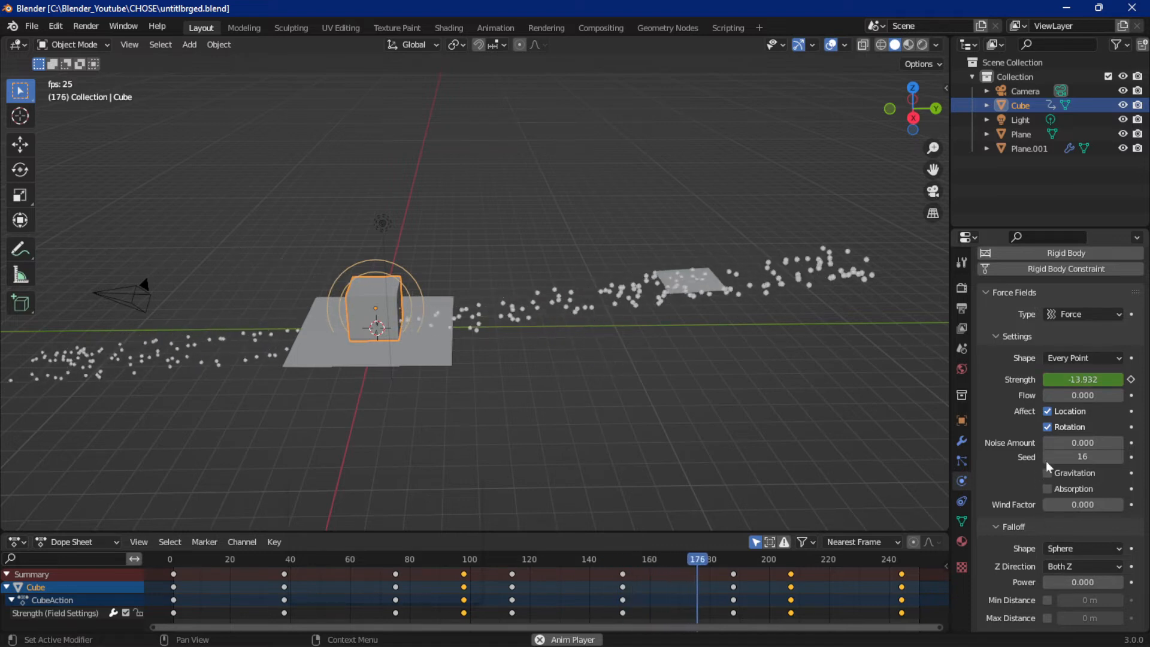
# Step: Look through the cube's force field shape and type options while the particle animation plays
pyautogui.click(1072, 314)
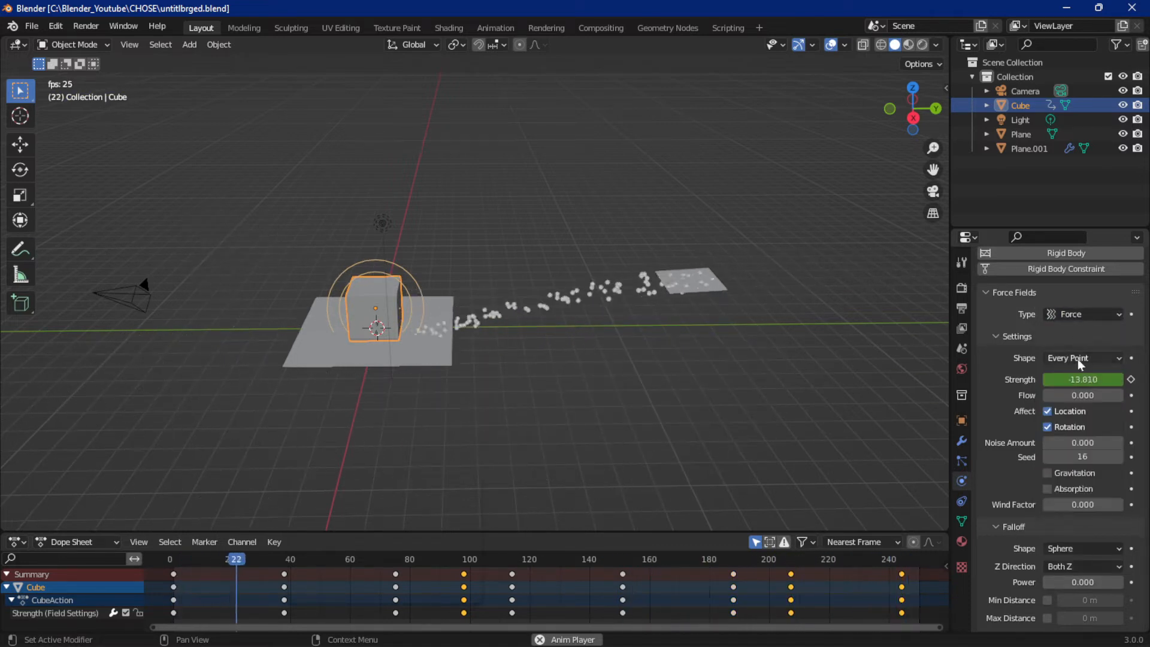
pyautogui.click(1071, 358)
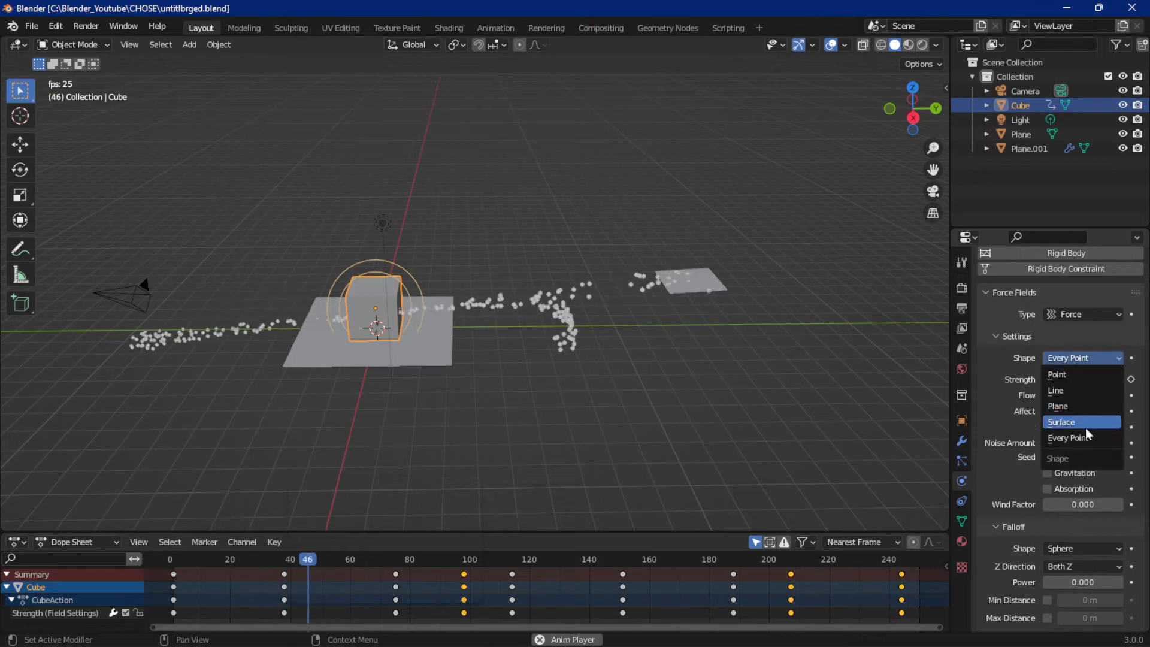
pyautogui.click(1069, 311)
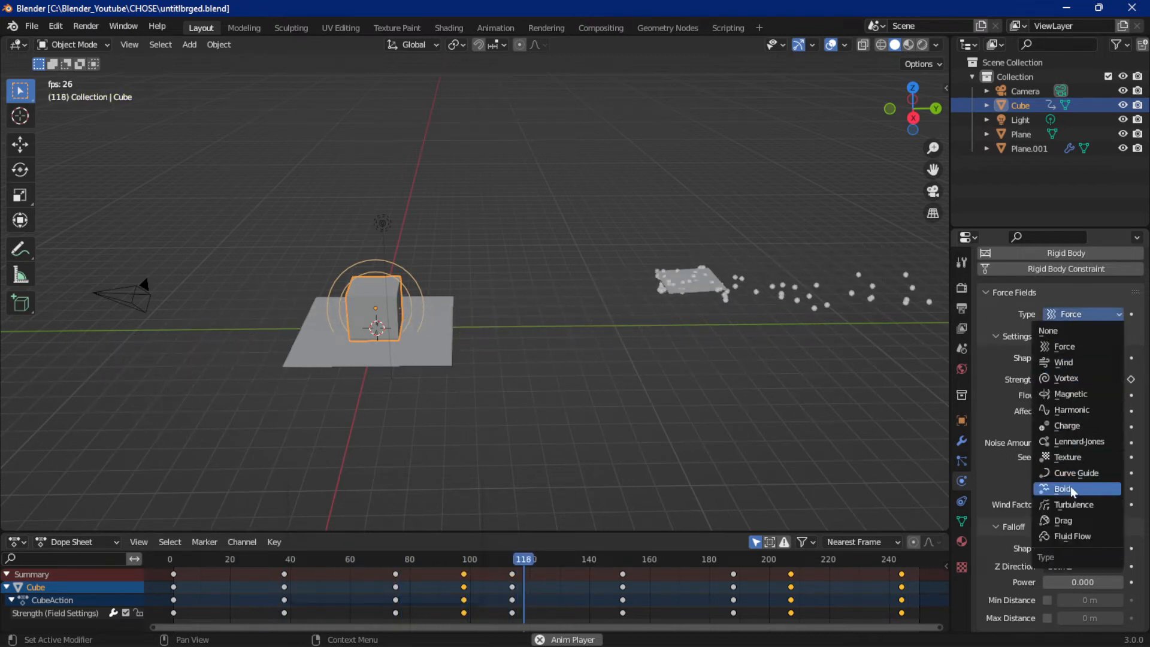
pyautogui.click(1053, 315)
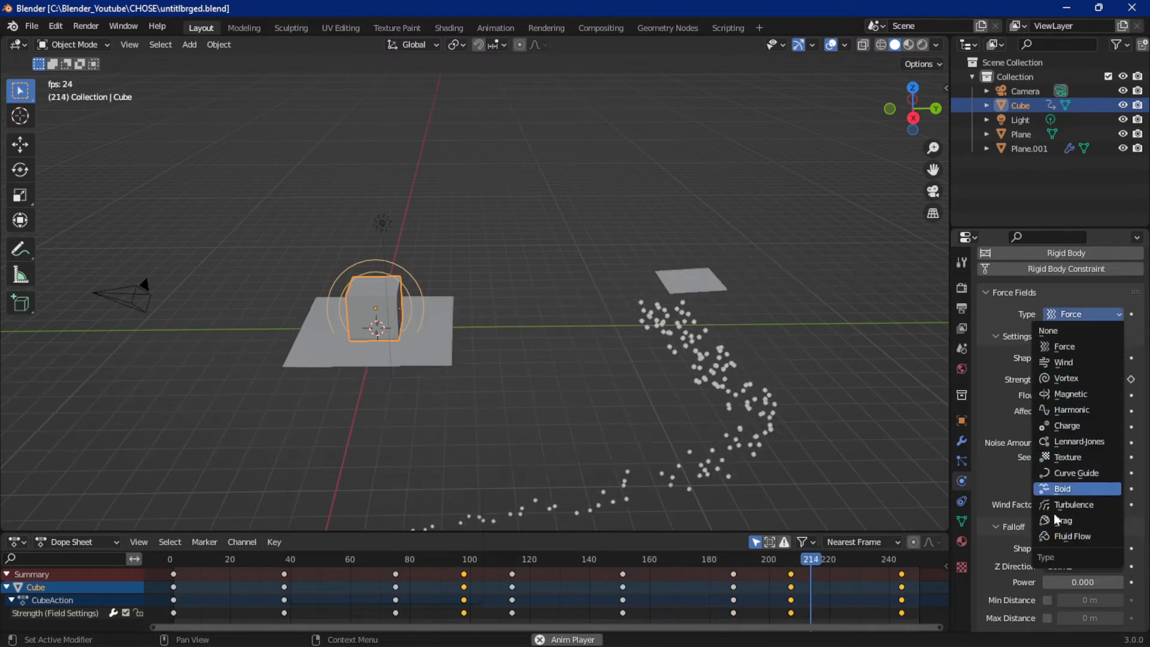
# Step: Create a new General file
pyautogui.click(30, 27)
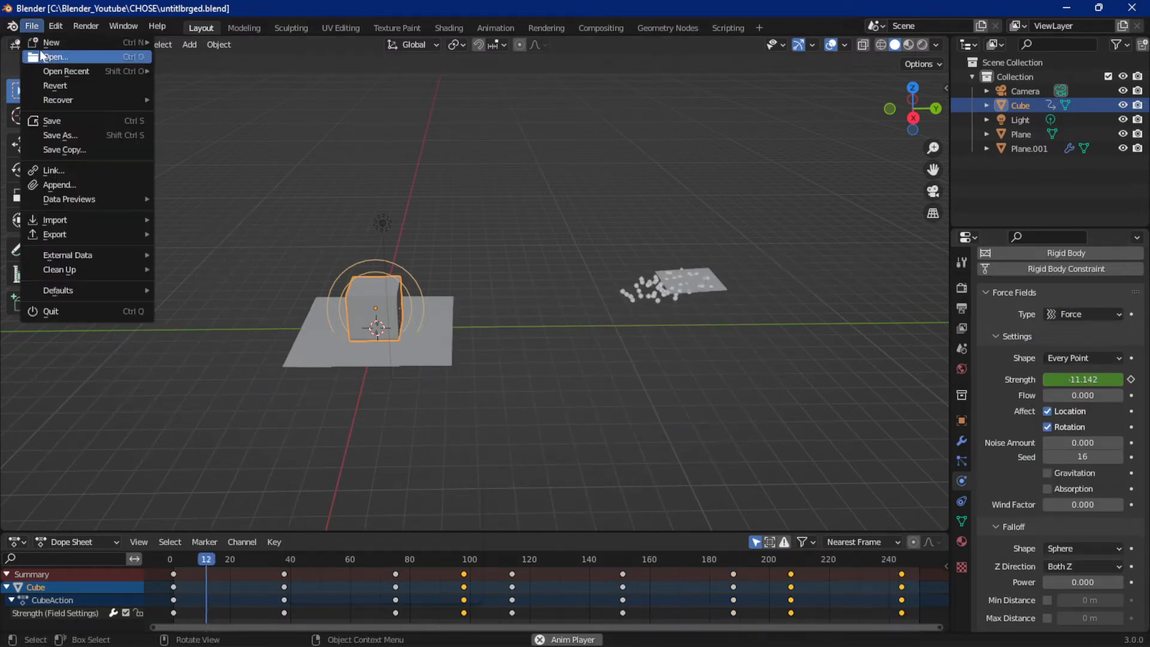
pyautogui.moveTo(90, 42)
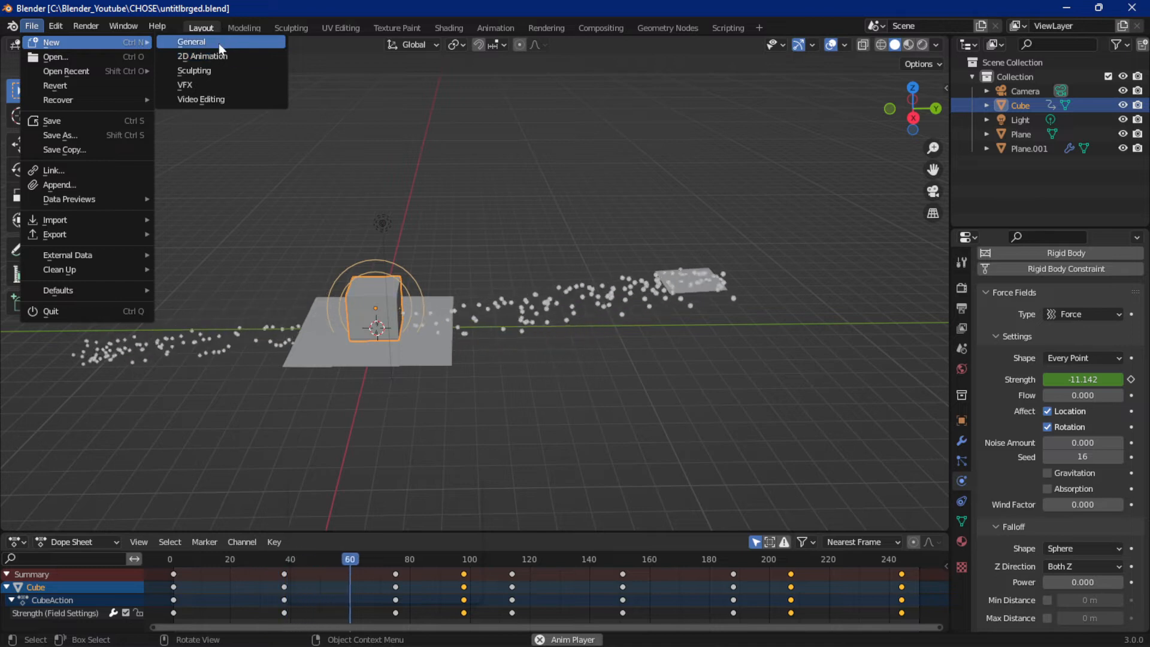
pyautogui.click(218, 46)
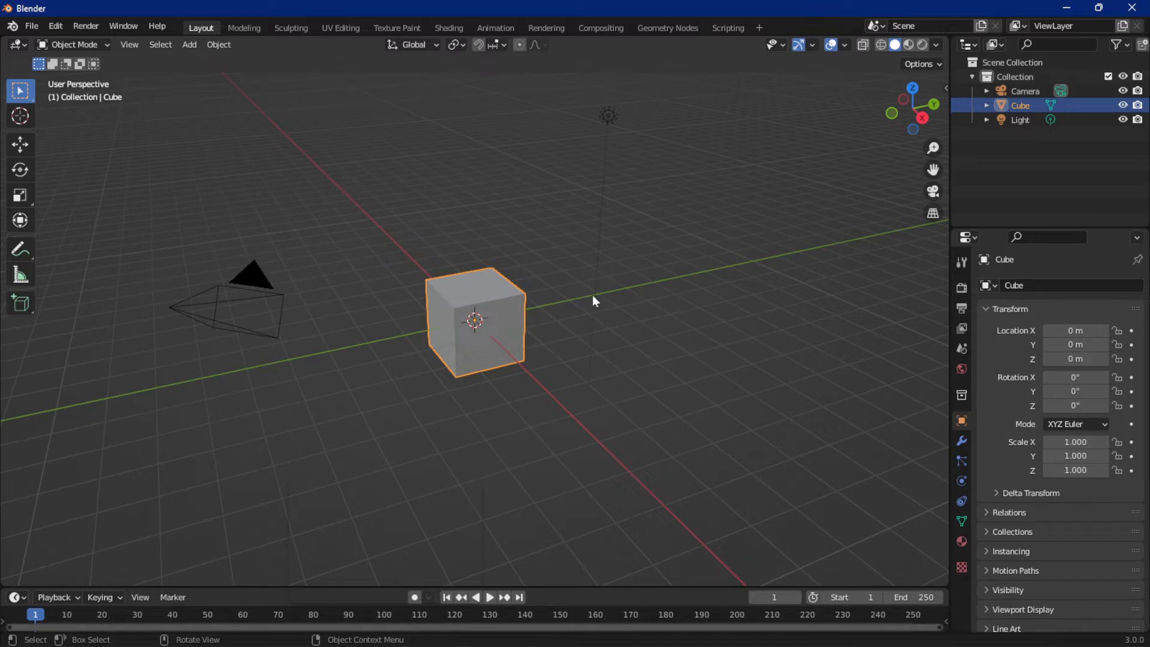
# Step: Add force field physics to the default cube and bring its settings into view
pyautogui.click(961, 481)
pyautogui.click(1062, 286)
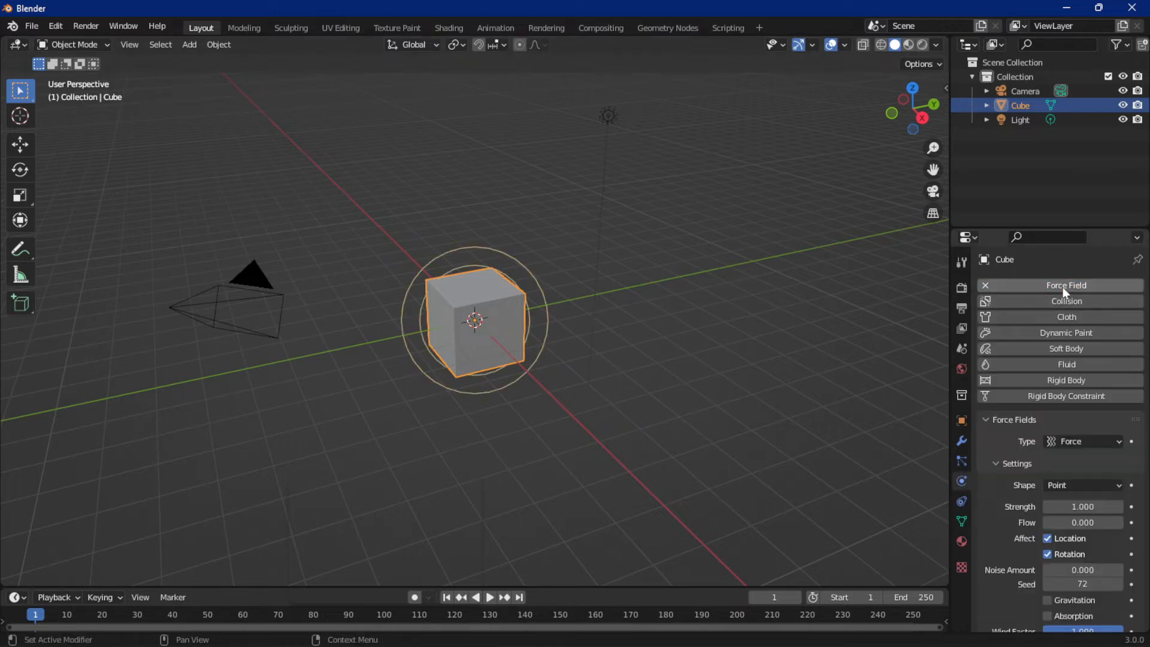
pyautogui.scroll(-5, 1065, 407)
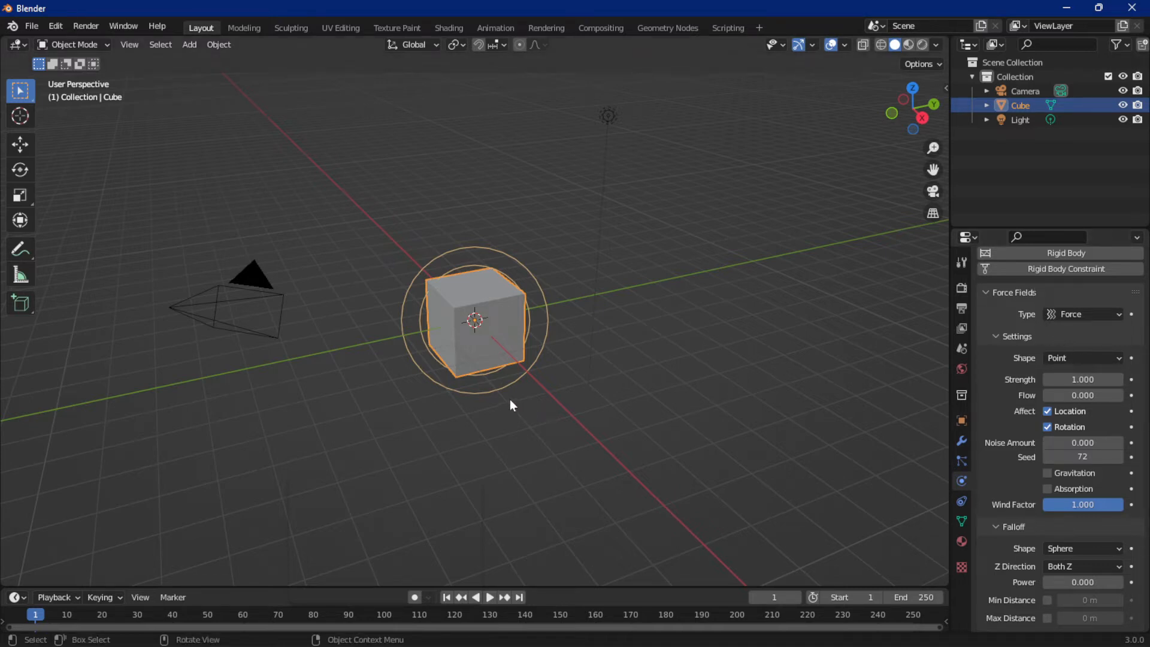
# Step: Add a standalone Force effector to the scene and move it beside the cube
pyautogui.click(190, 45)
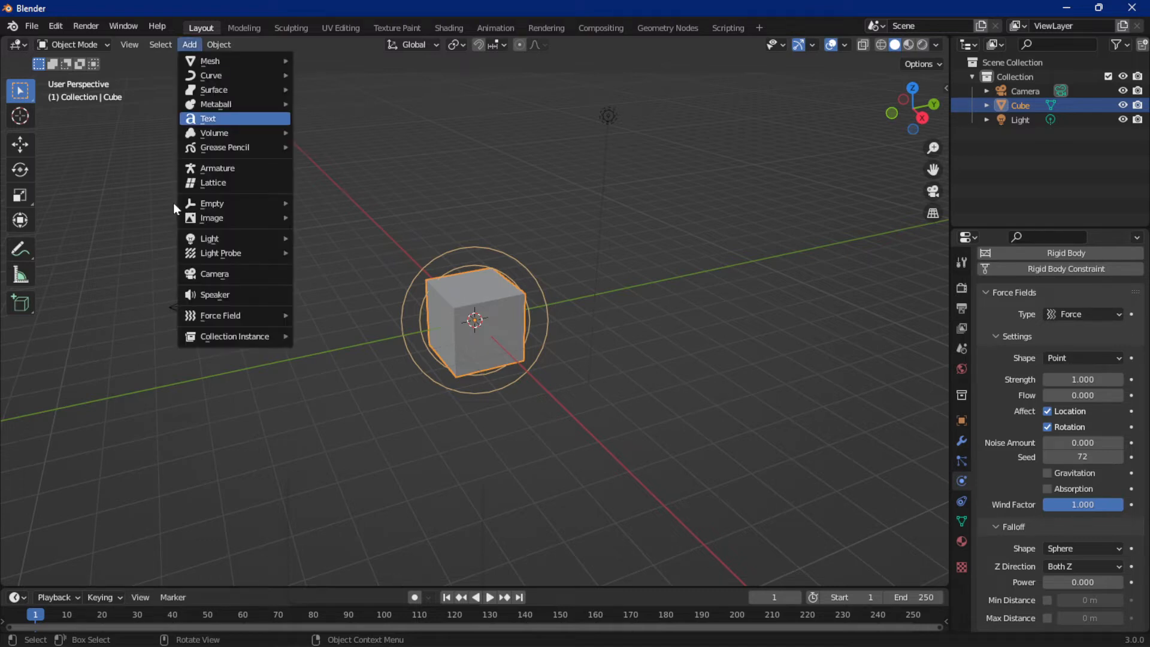
pyautogui.moveTo(227, 317)
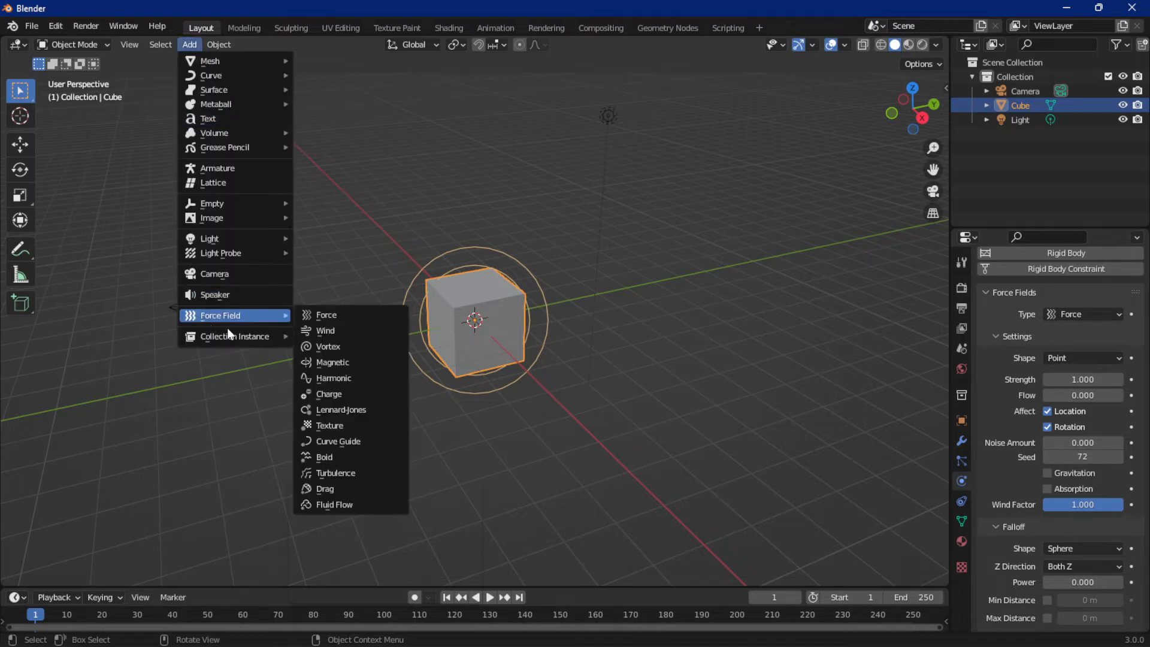
pyautogui.click(313, 312)
pyautogui.press('g')
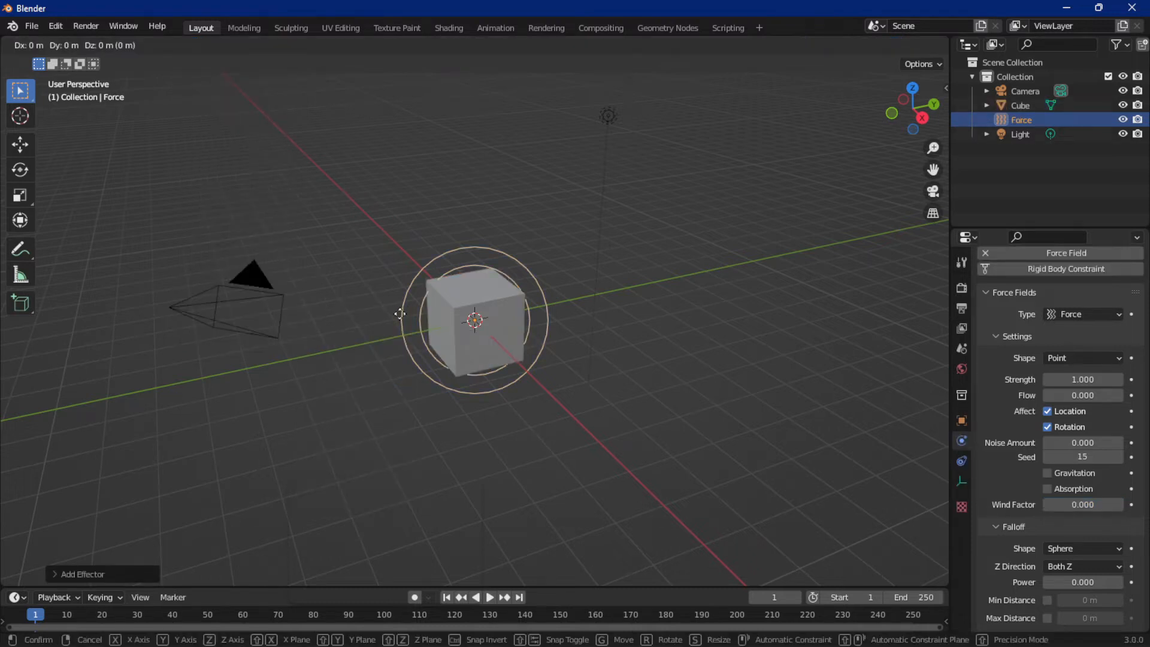
pyautogui.click(513, 306)
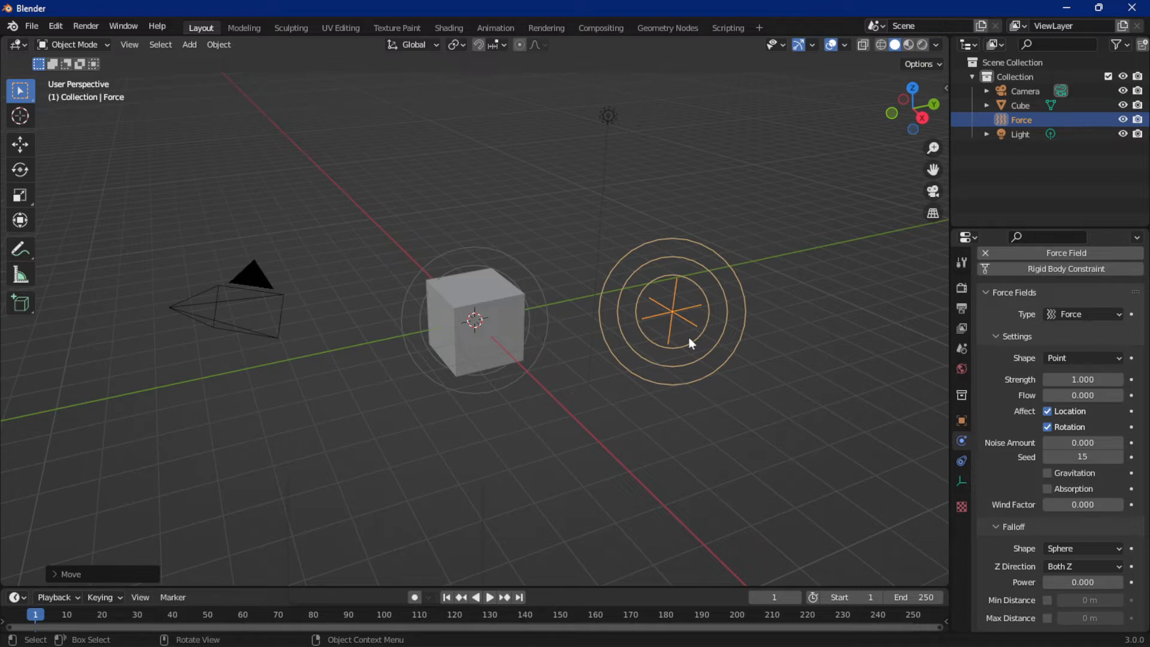
# Step: Compare the physics settings of the cube and the standalone Force effector, and delete the effector
pyautogui.click(476, 321)
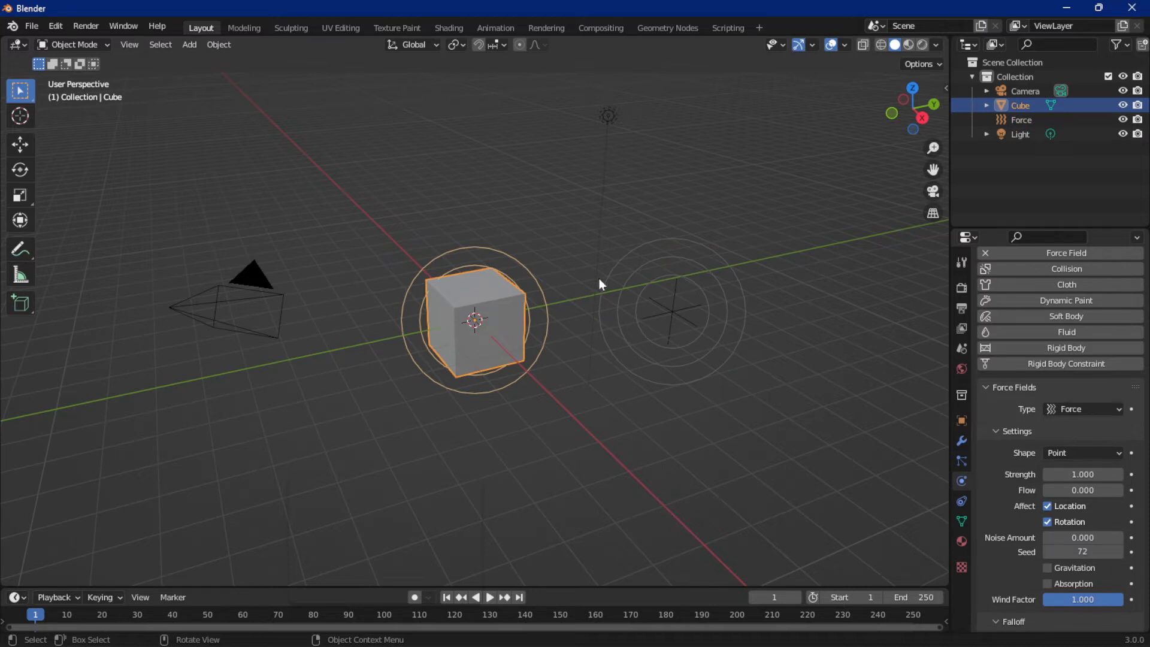
pyautogui.click(645, 311)
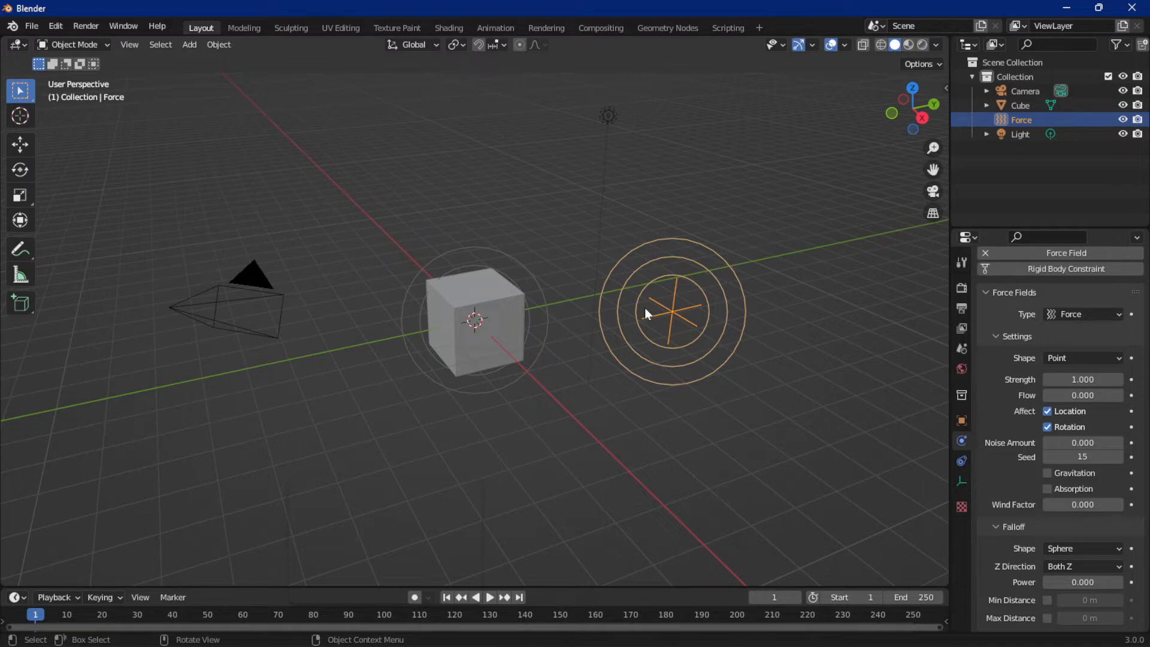
pyautogui.click(479, 296)
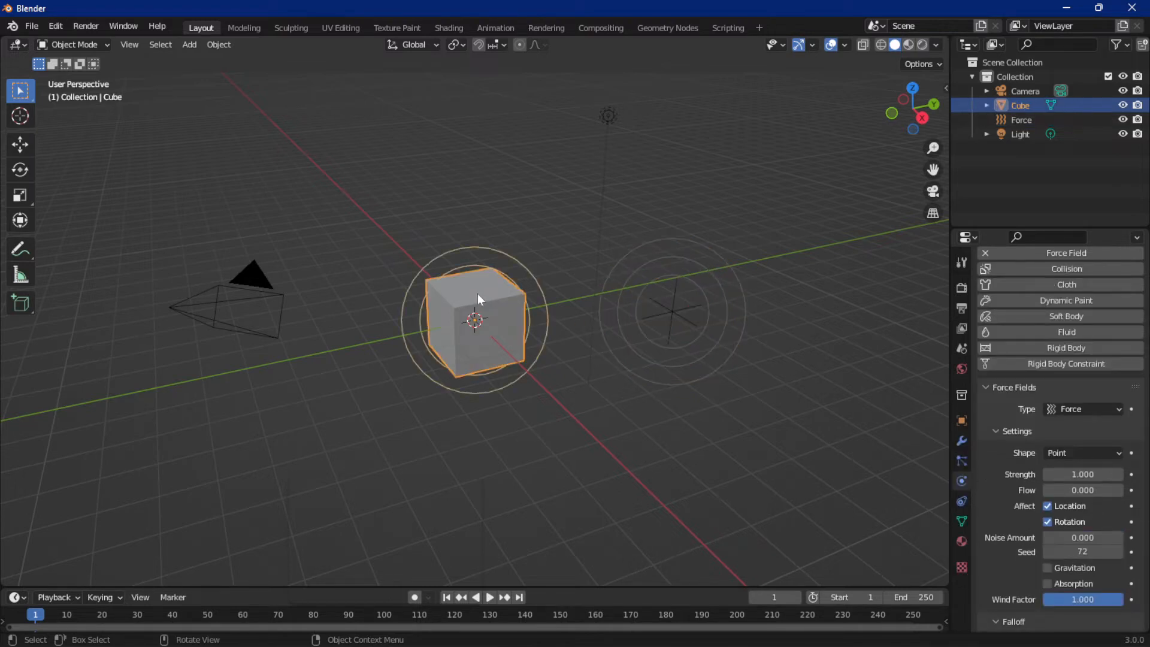
pyautogui.click(644, 305)
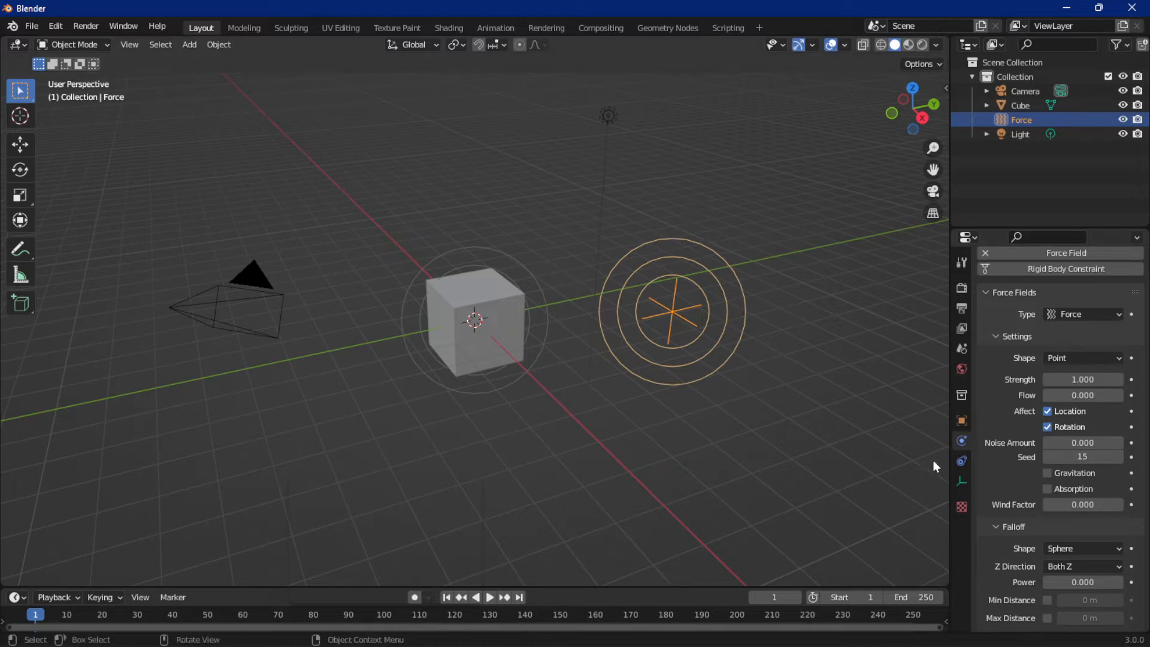
pyautogui.click(487, 326)
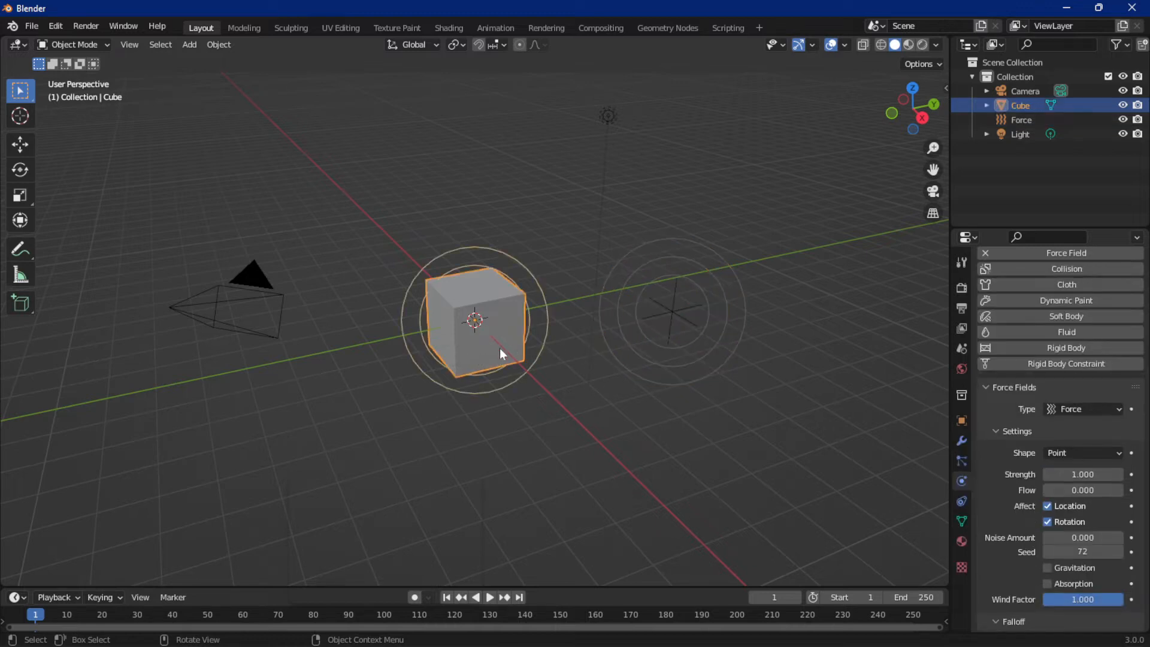
pyautogui.click(614, 361)
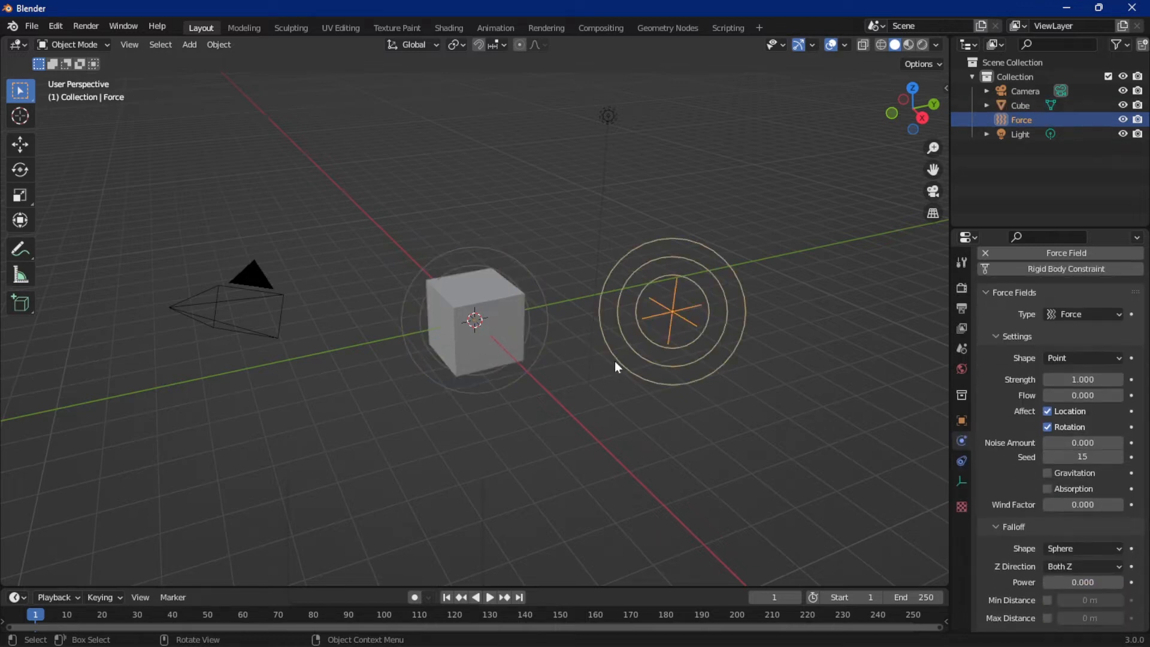
pyautogui.press('Delete')
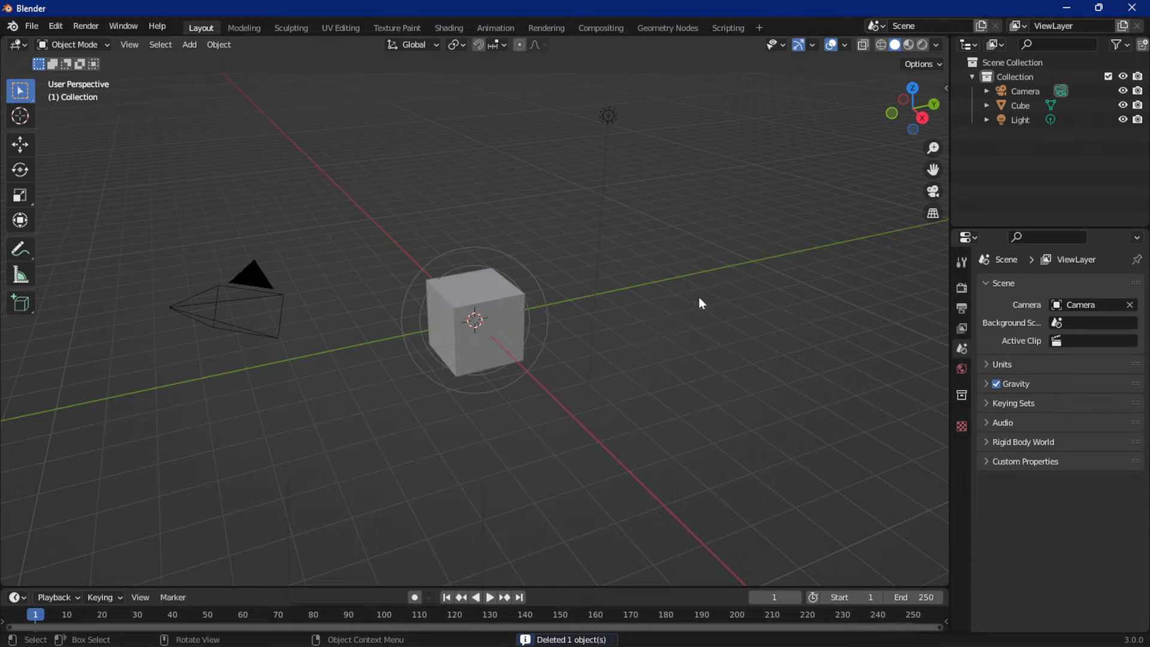
# Step: Start the Shortcut VUr add-on's on-screen display of keys and mouse actions
pyautogui.press('n')
pyautogui.click(940, 233)
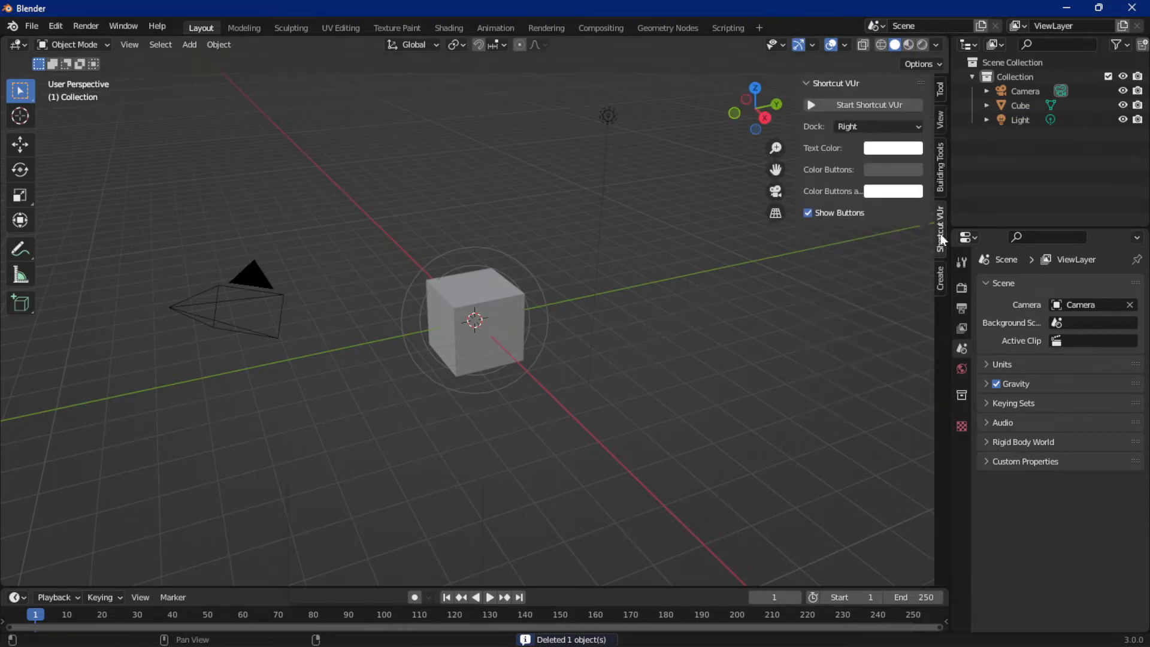
pyautogui.click(867, 108)
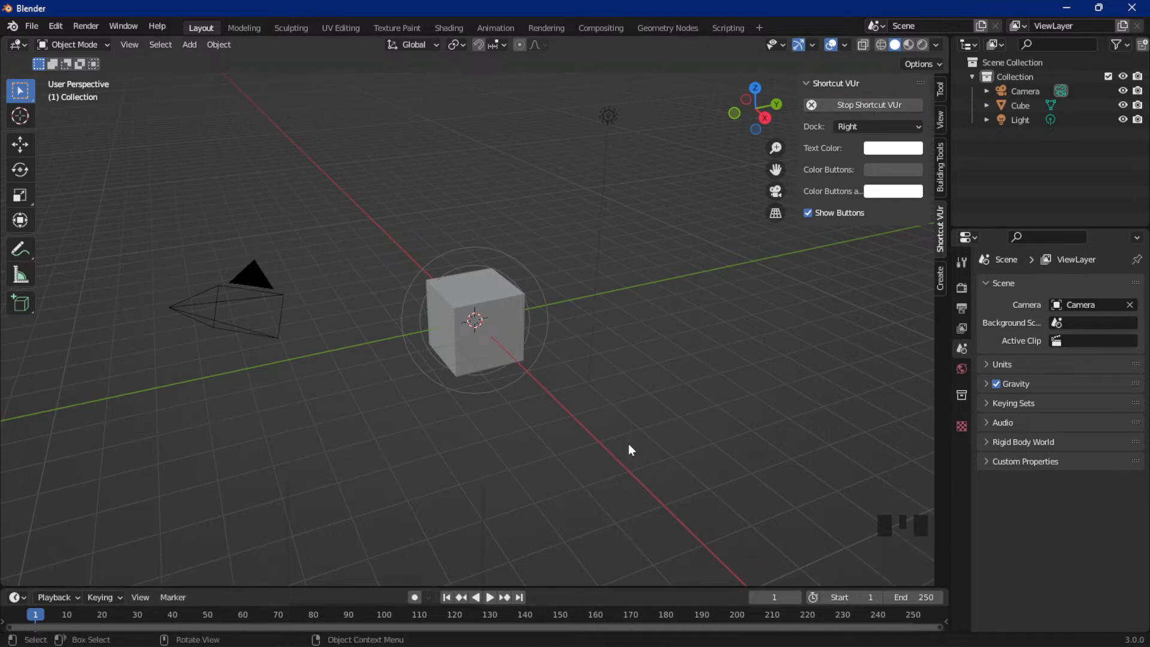
# Step: Select the cube and review the available types for its force field
pyautogui.click(466, 329)
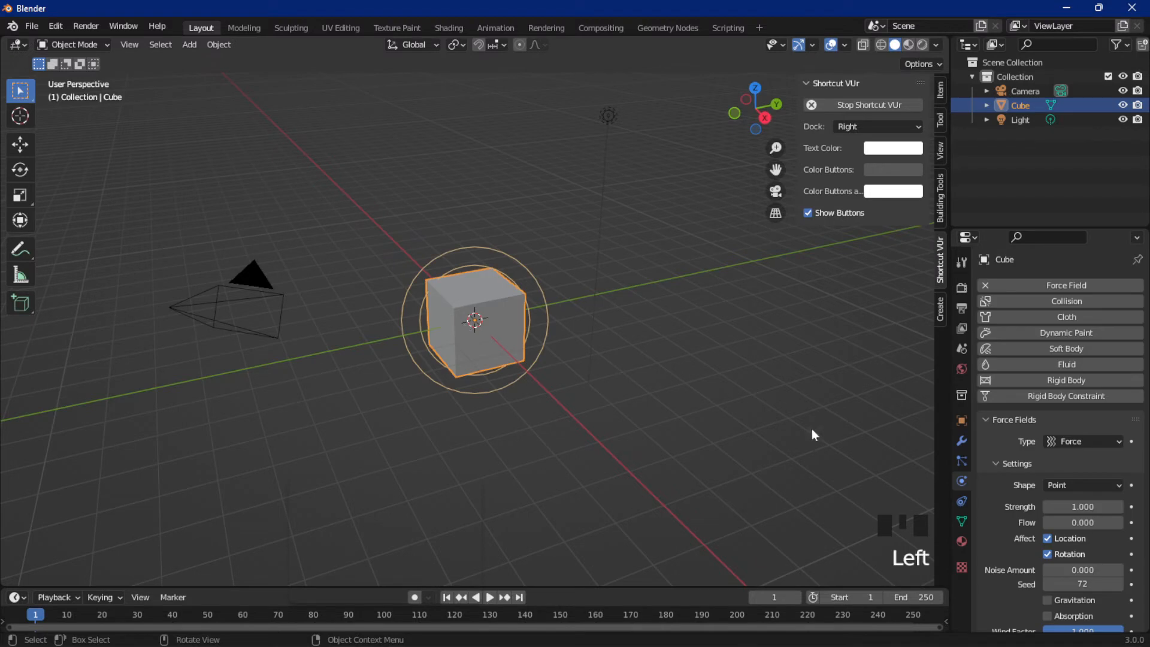
pyautogui.moveTo(1061, 440); pyautogui.dragTo(1084, 219)
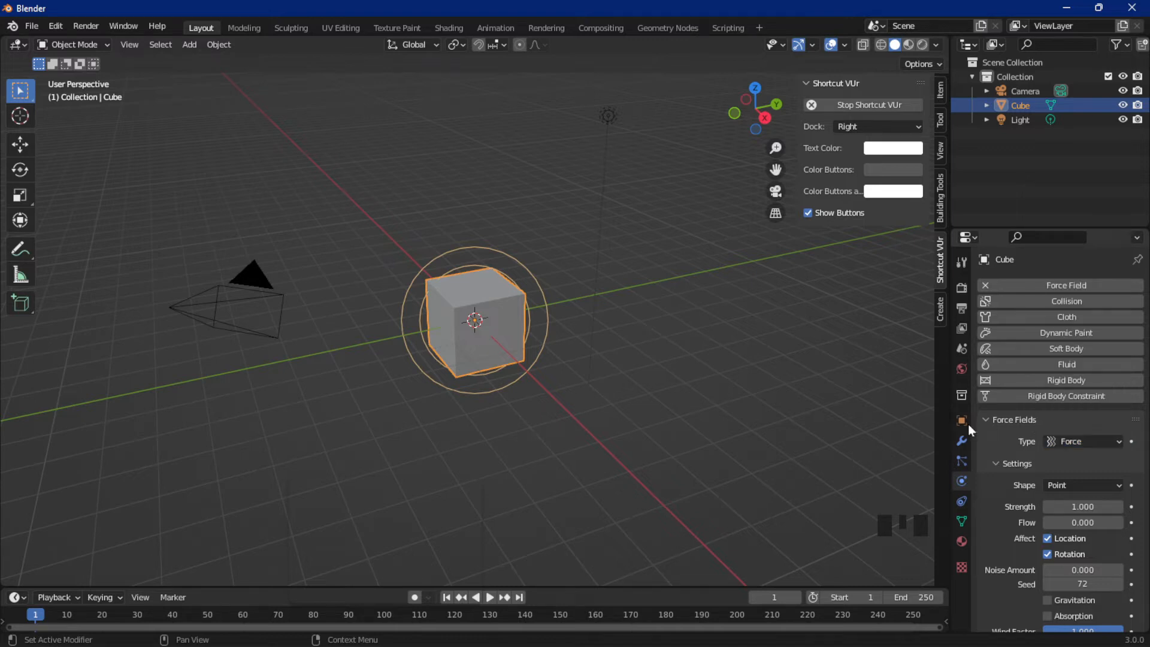
pyautogui.scroll(-4, 1036, 439)
pyautogui.scroll(-1, 1071, 392)
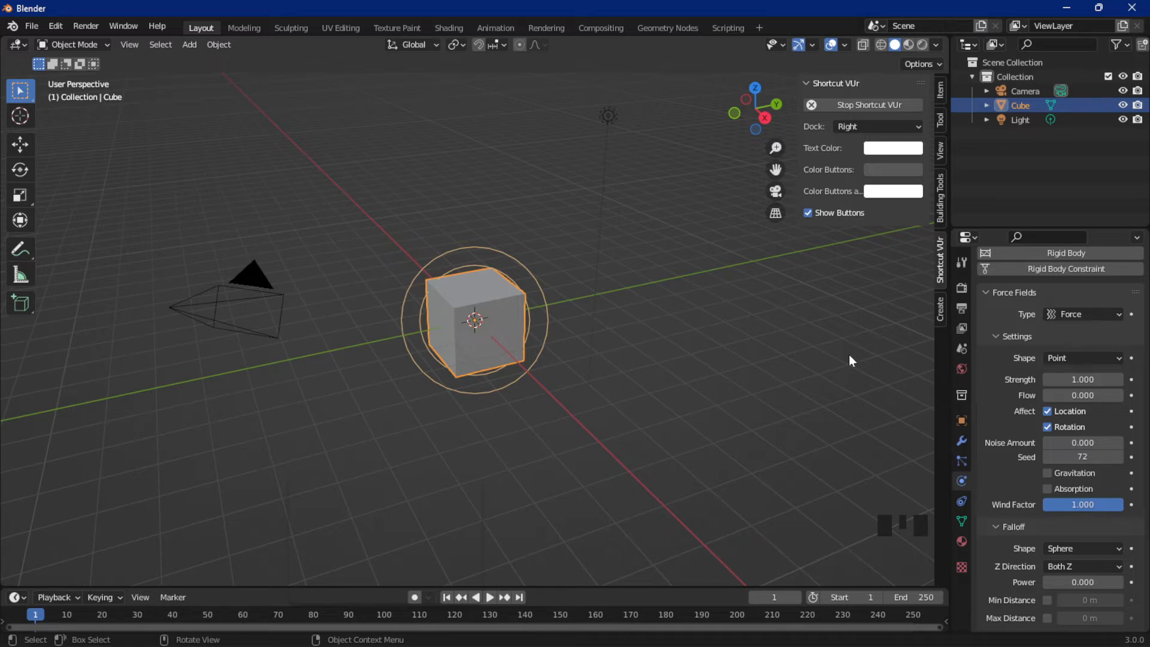
pyautogui.click(1078, 314)
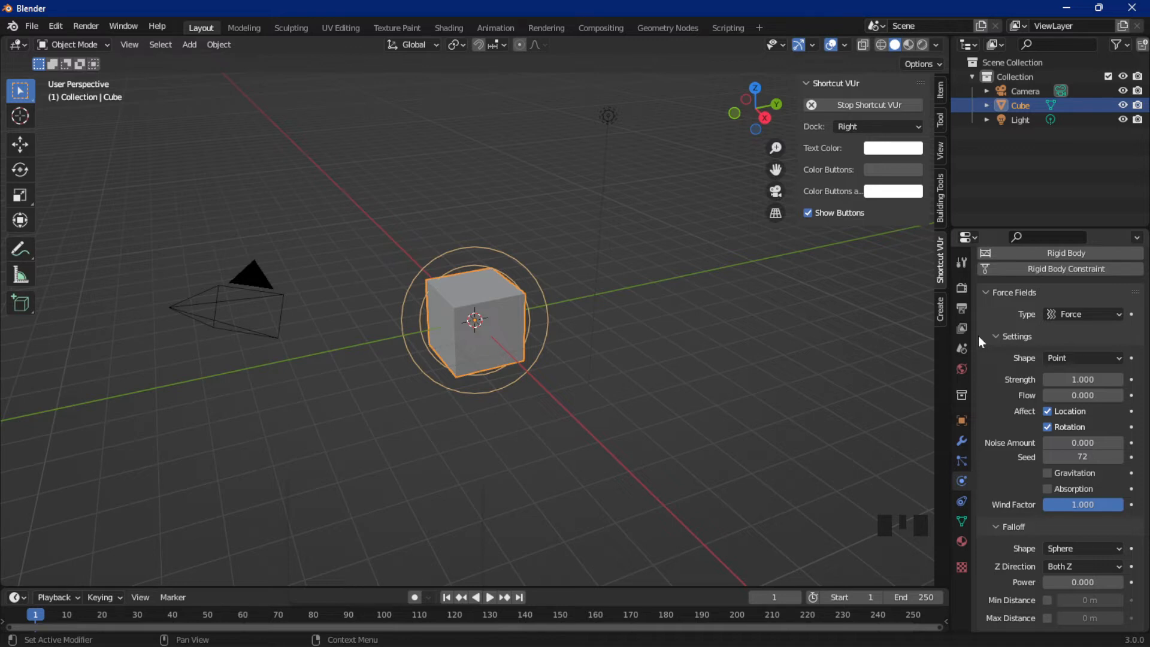
pyautogui.click(1069, 314)
pyautogui.click(1059, 315)
pyautogui.click(1058, 315)
# Step: Review the shape options of the cube's force field and choose Point
pyautogui.click(1063, 361)
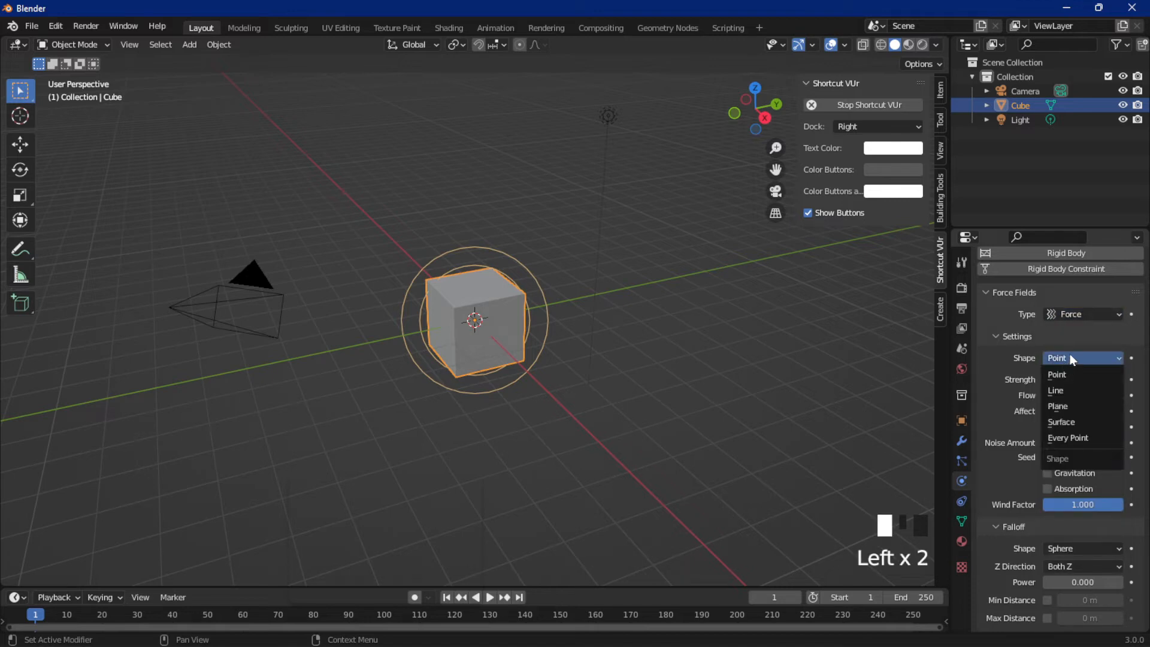
pyautogui.click(1036, 415)
pyautogui.scroll(-4, 1113, 318)
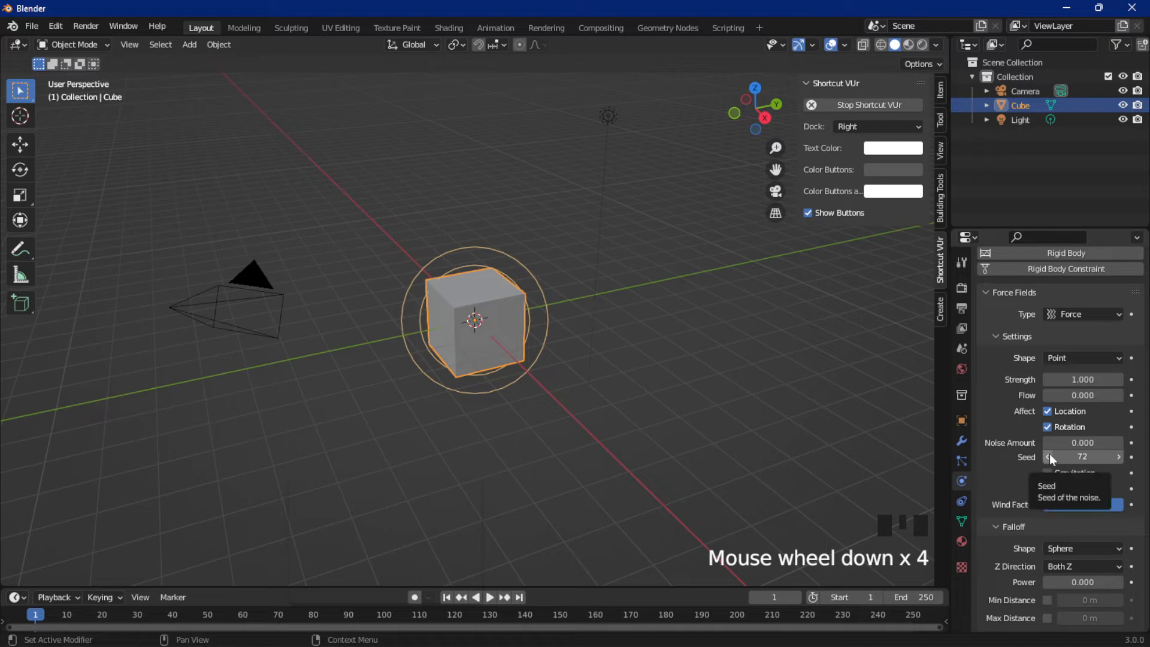
pyautogui.click(1054, 316)
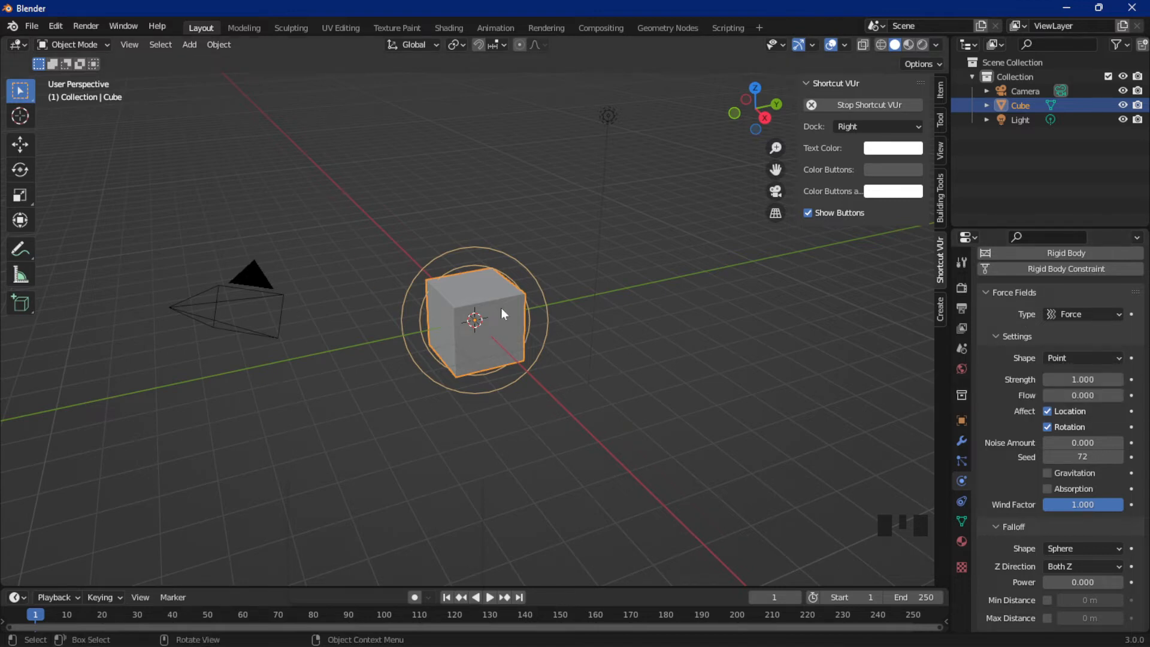
pyautogui.scroll(3, 495, 303)
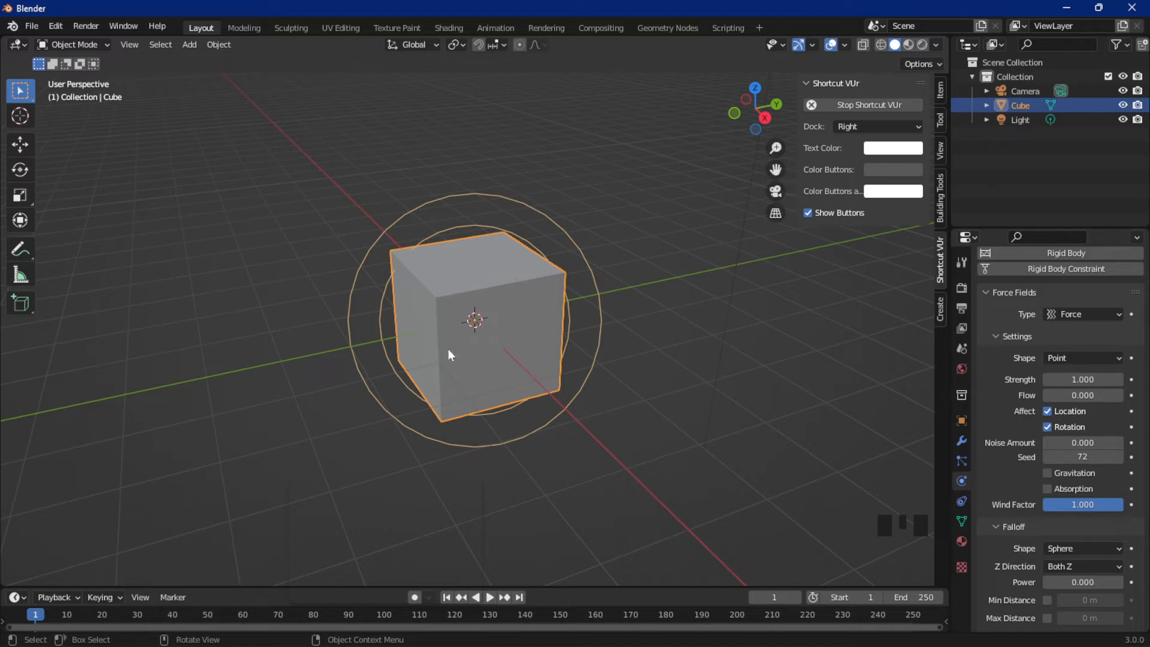
pyautogui.scroll(-6, 490, 250)
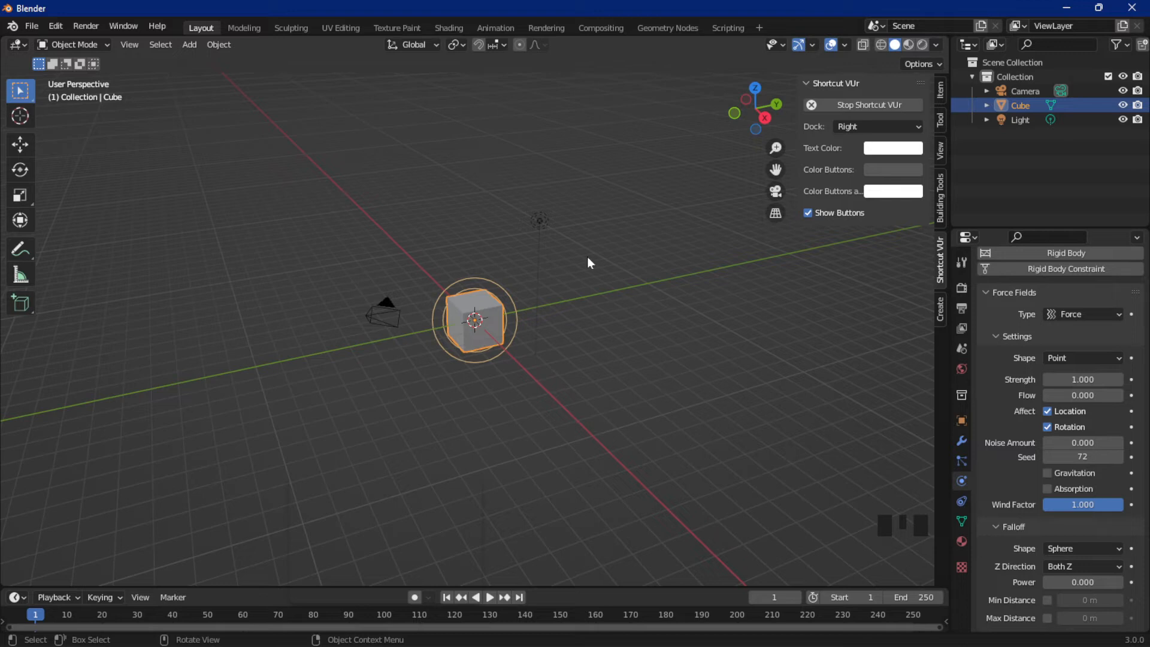
pyautogui.click(1063, 359)
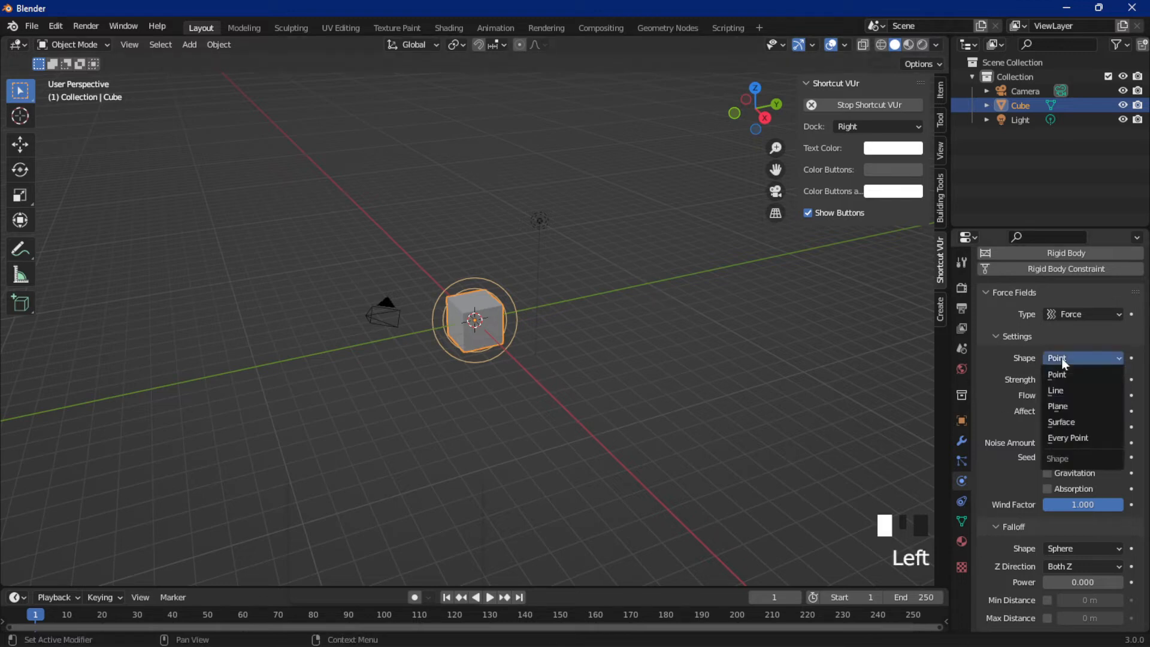
pyautogui.click(1062, 372)
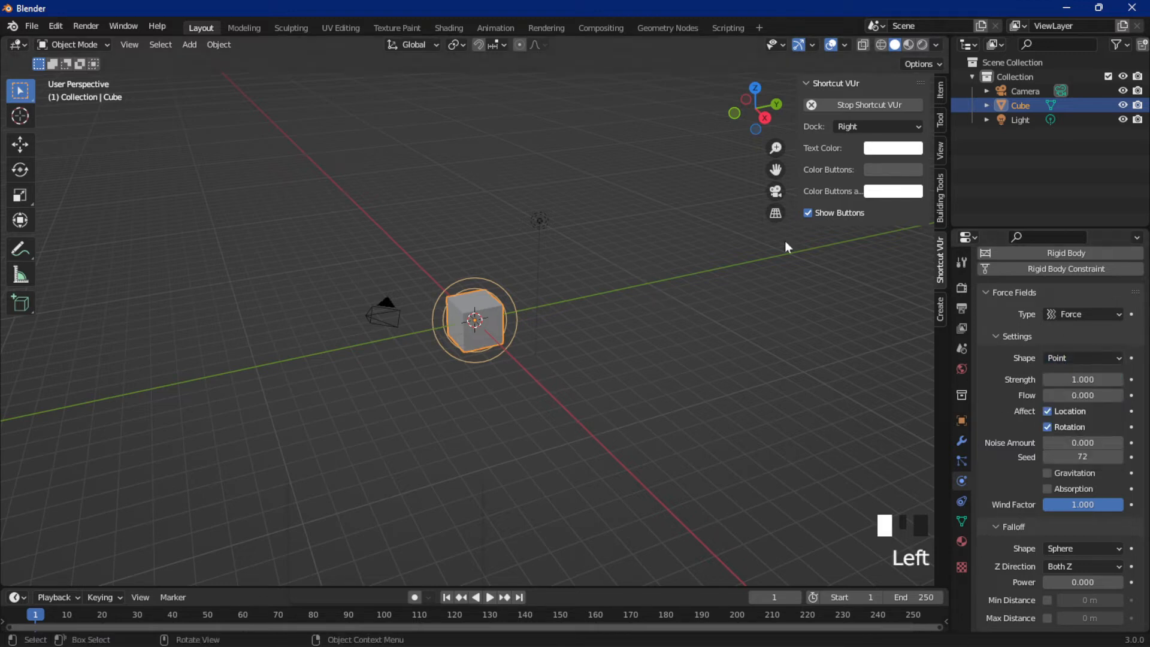
# Step: Add a plane mesh to the scene
pyautogui.hotkey('shift', 'a')
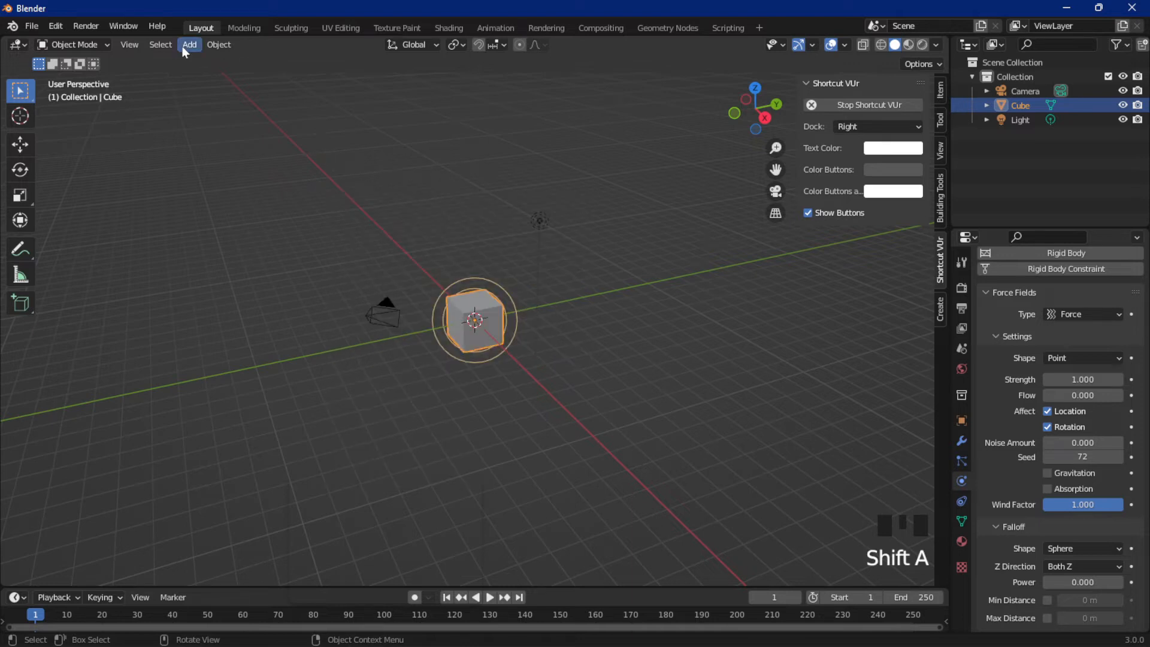
pyautogui.click(189, 45)
pyautogui.moveTo(252, 61)
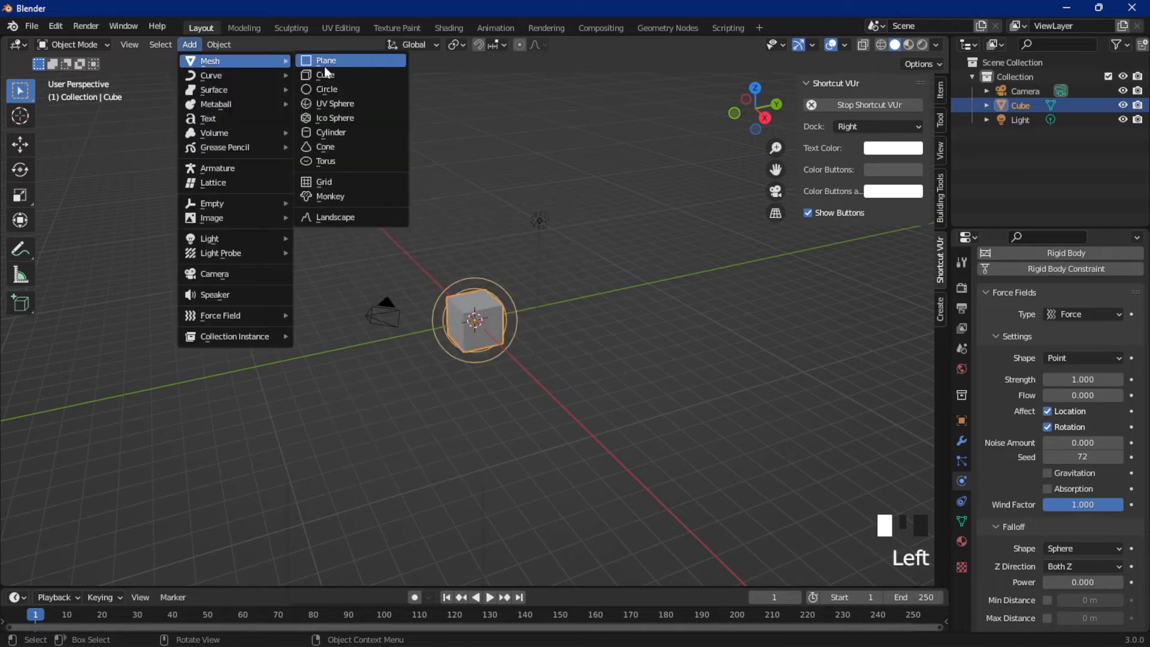
pyautogui.click(324, 66)
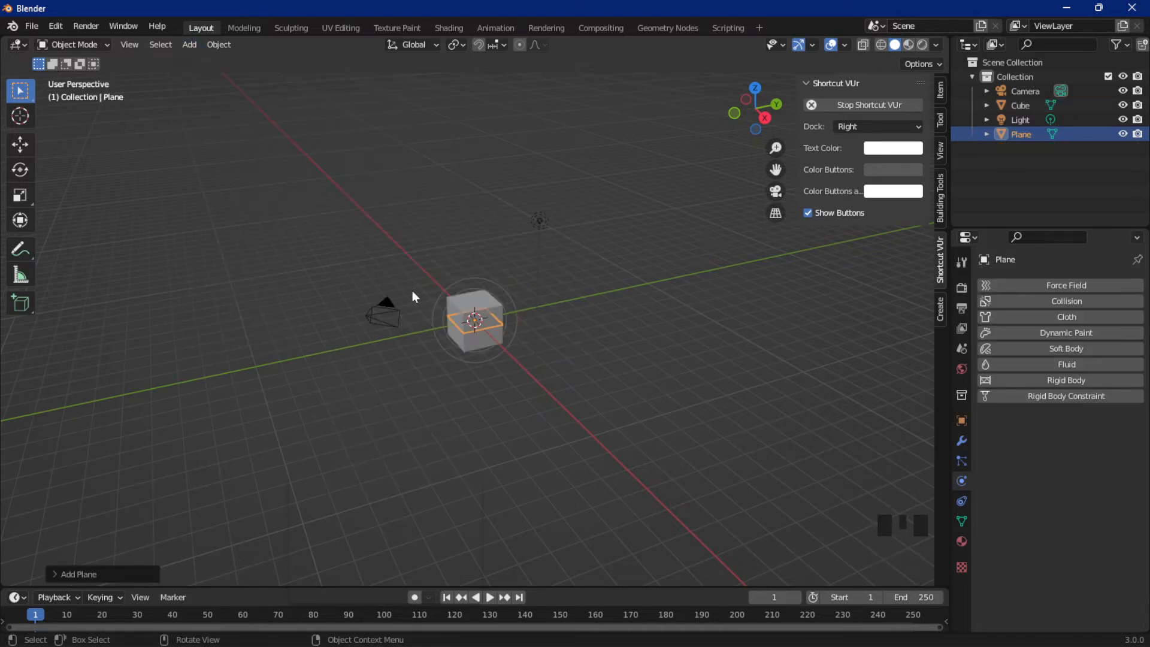
# Step: Move the plane away from the cube near the Y axis and raise it along Z high above the floor
pyautogui.press('g')
pyautogui.click(561, 275)
pyautogui.press('g')
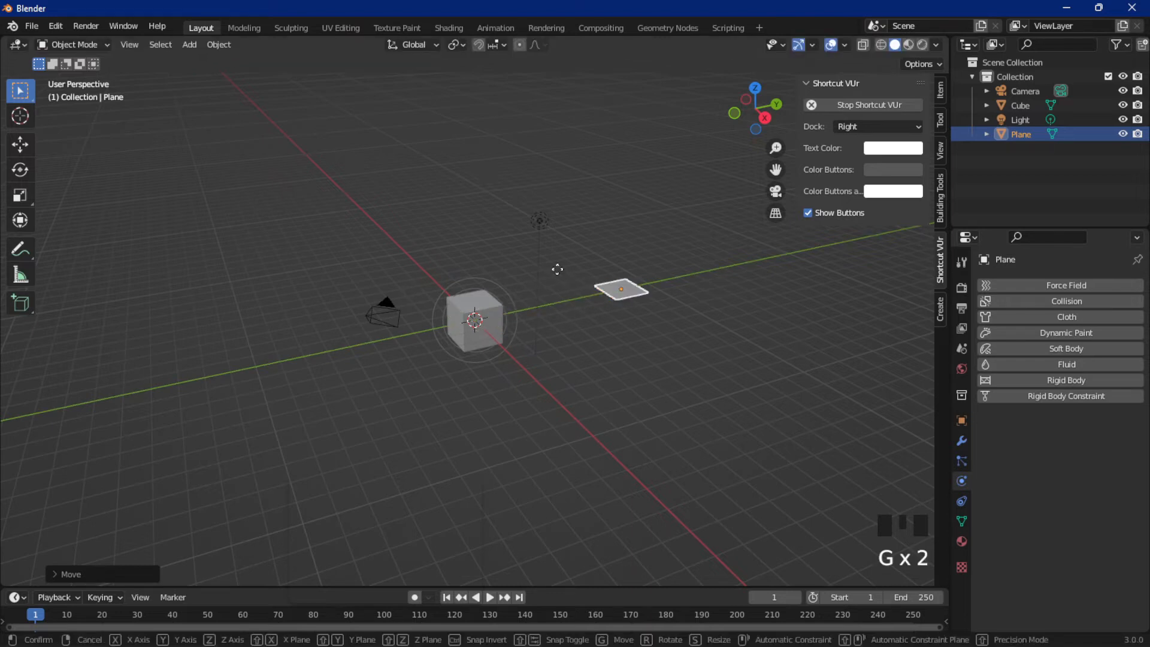
pyautogui.press('z')
pyautogui.click(567, 101)
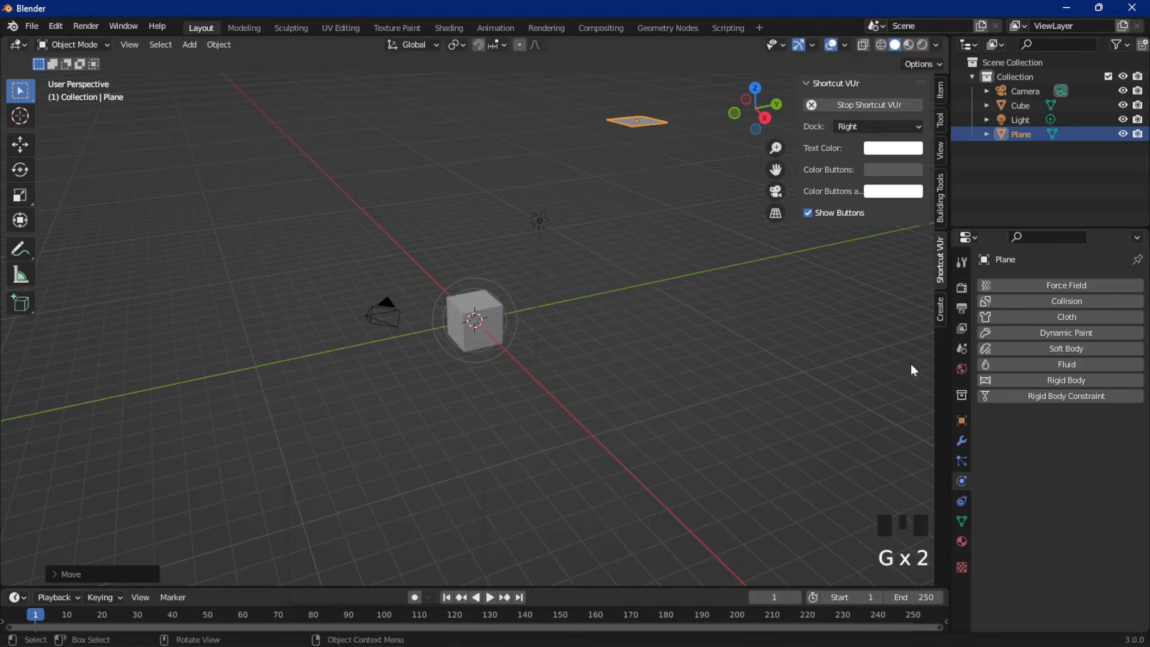
# Step: Add an emitter particle system to the plane and play the animation to preview the falling particles
pyautogui.click(961, 461)
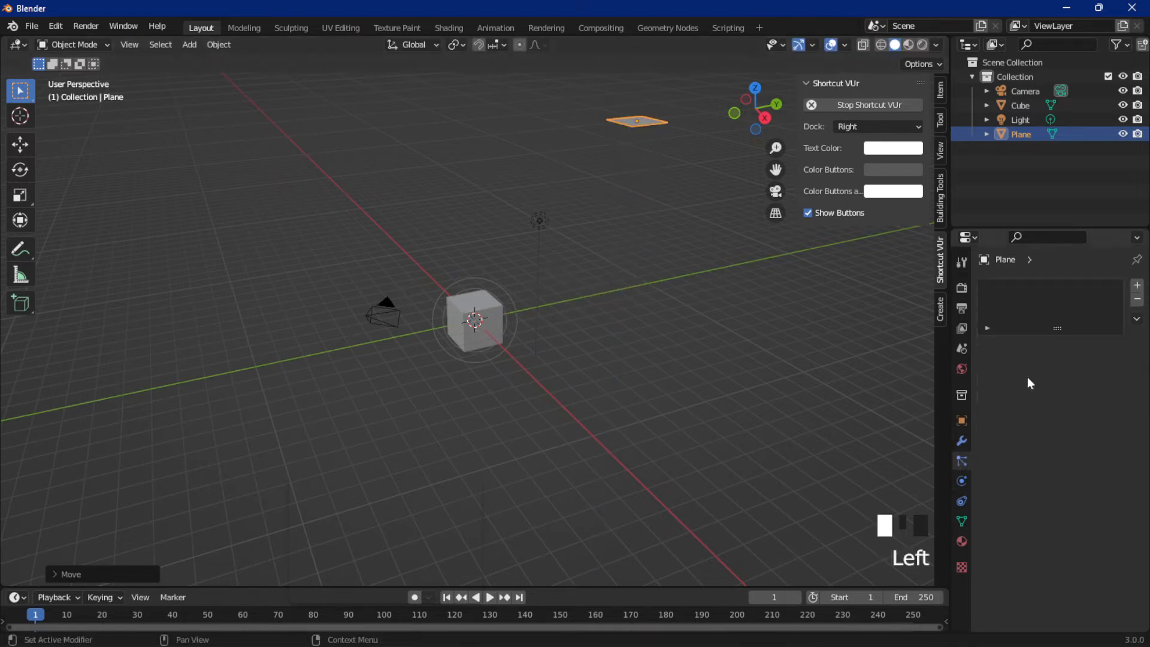
pyautogui.click(1137, 286)
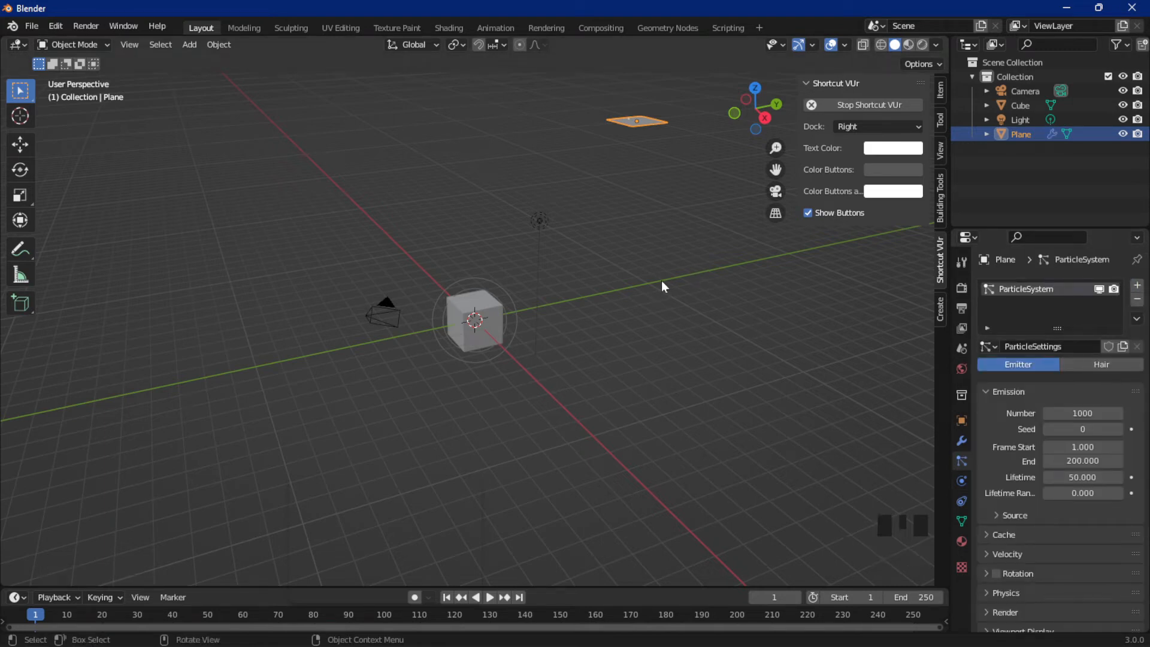
pyautogui.press('space')
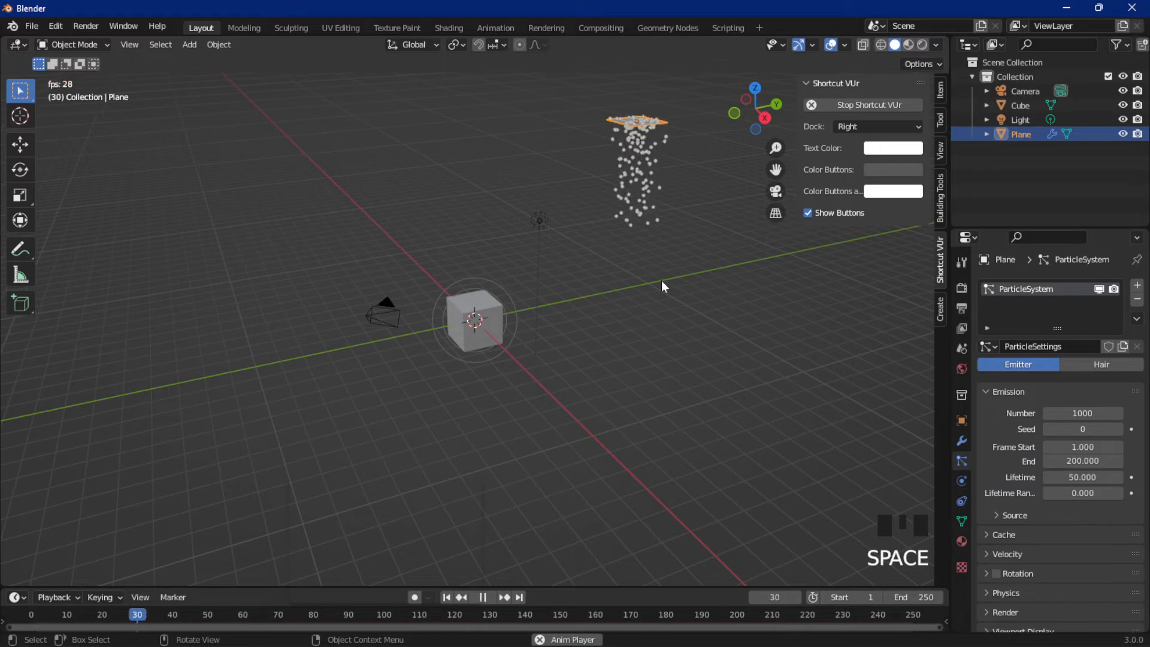
pyautogui.press('space')
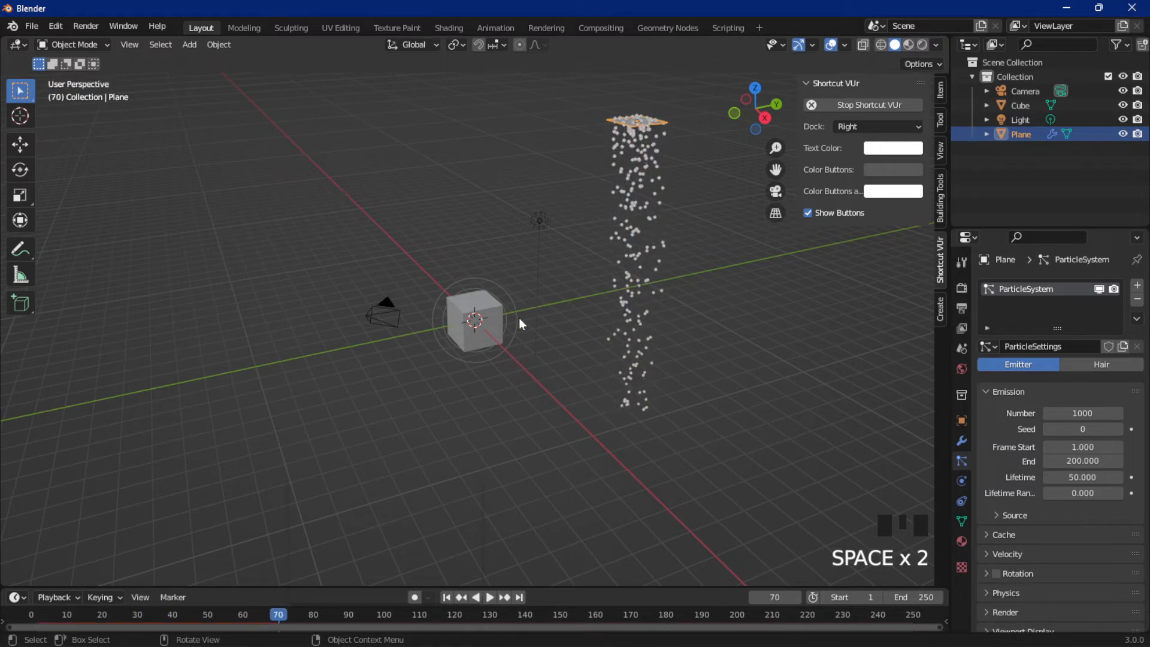
# Step: Set the strength of the cube's force field to 16.6 and play the animation to preview its effect on the particles
pyautogui.click(479, 336)
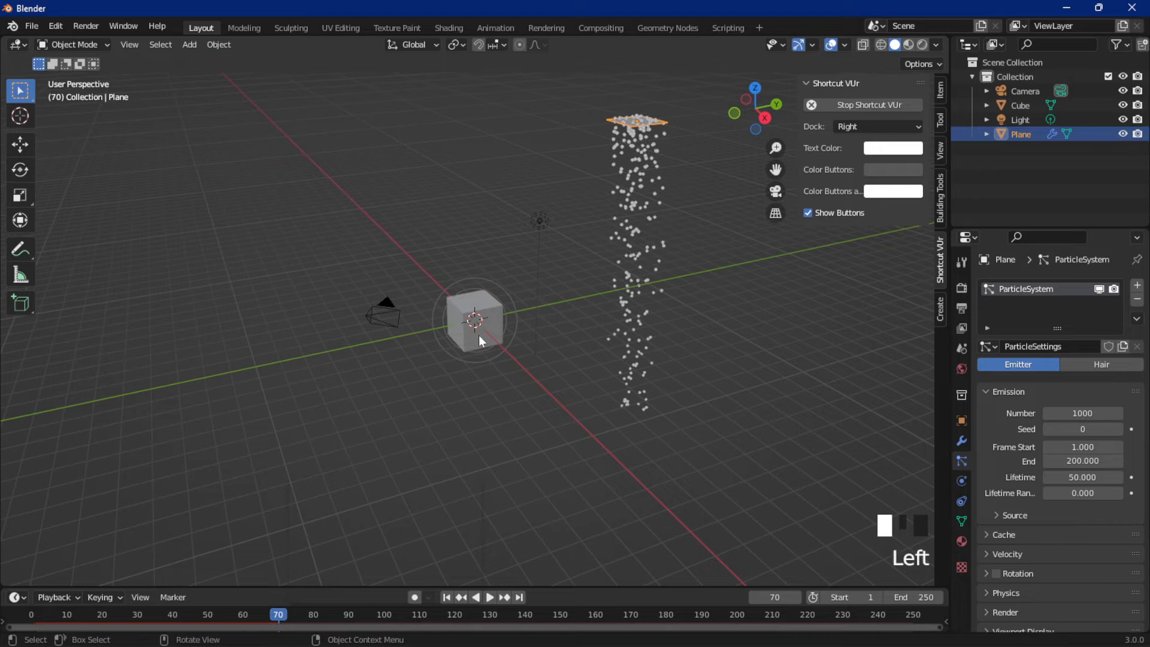
pyautogui.click(961, 481)
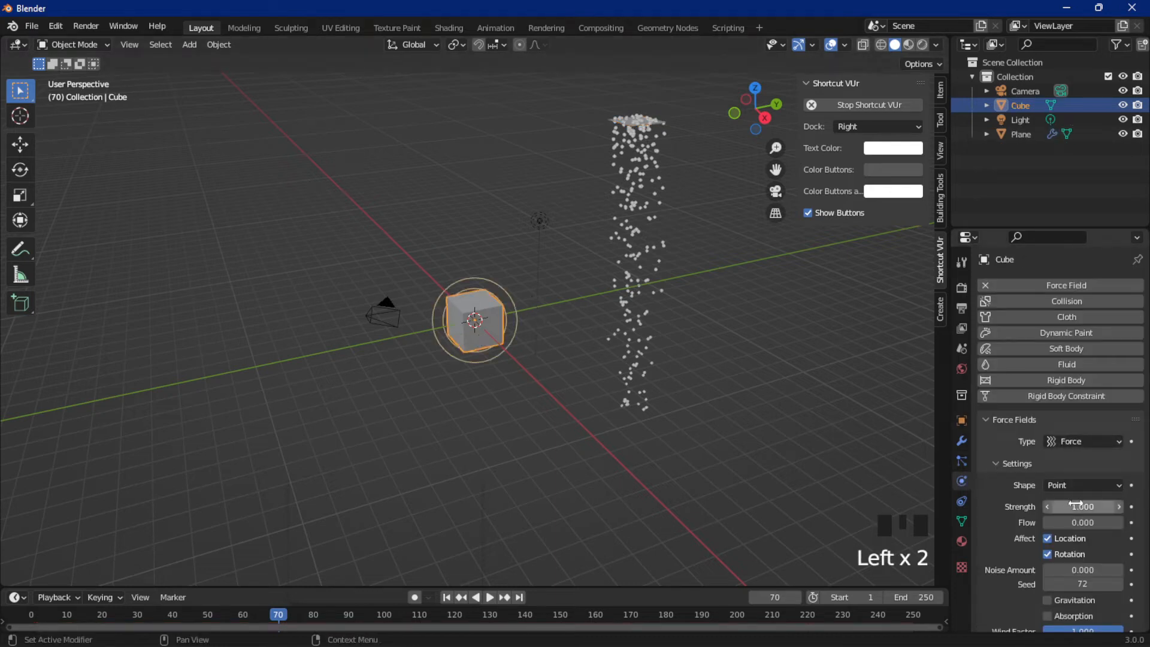
pyautogui.moveTo(1075, 505); pyautogui.dragTo(1126, 504)
pyautogui.moveTo(1082, 506); pyautogui.dragTo(1107, 506)
pyautogui.press('space')
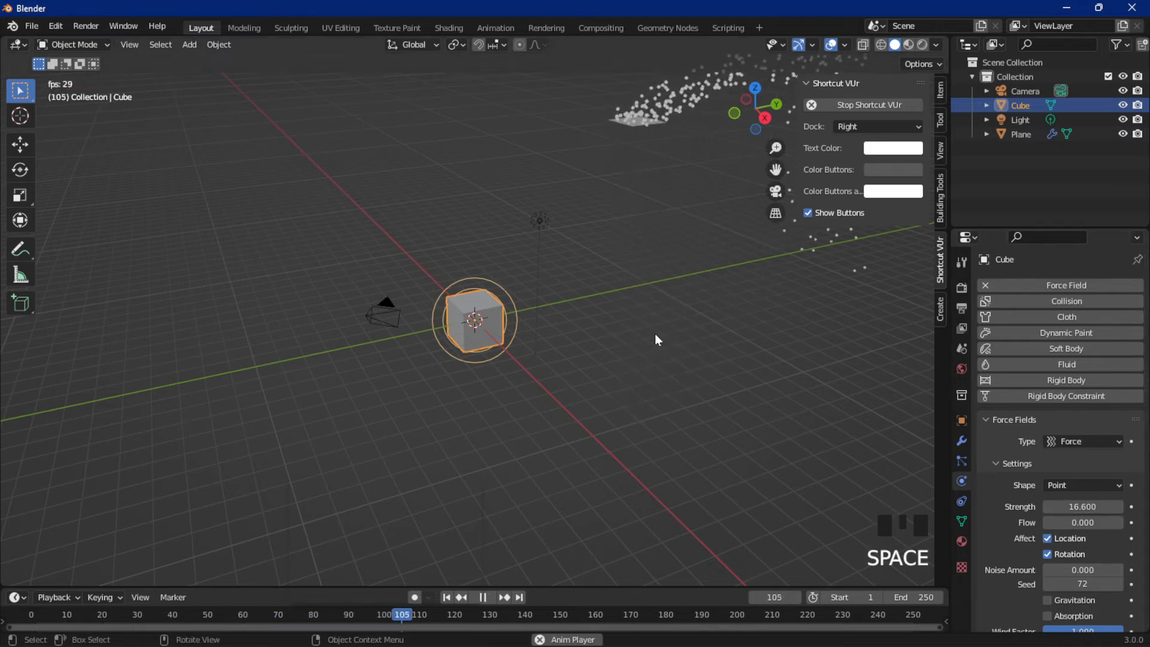
pyautogui.press('space')
pyautogui.press('space')
pyautogui.press('space')
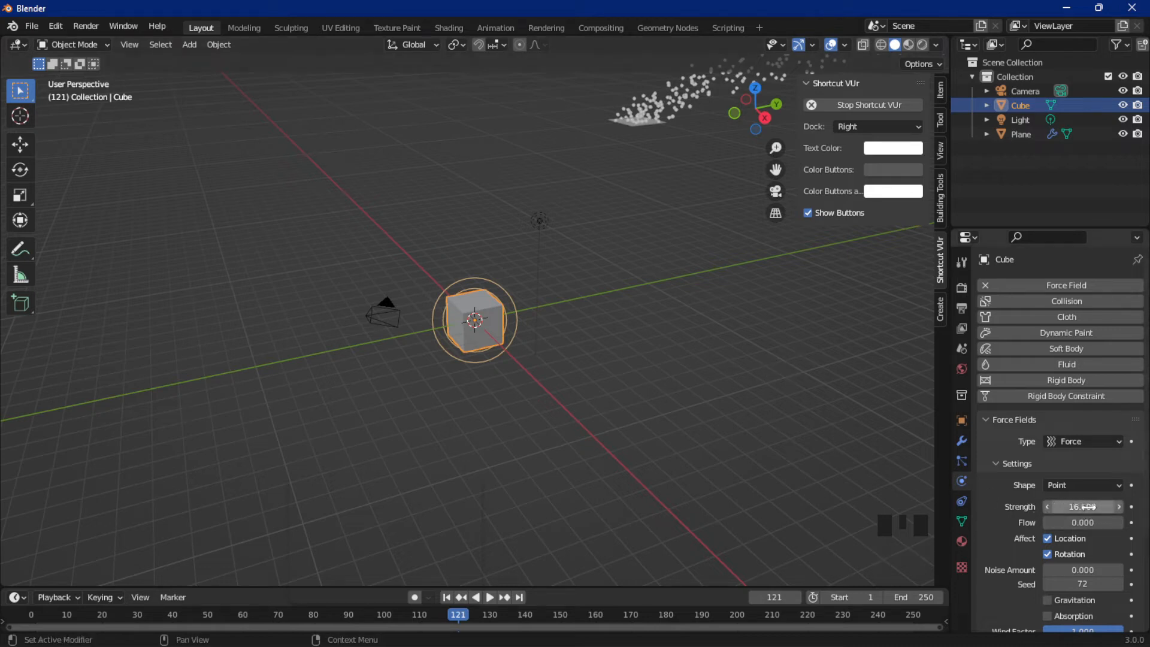
# Step: Set the cube's force field strength to -15.7 and play the animation to preview its effect on the particles
pyautogui.moveTo(1069, 506)
pyautogui.mouseDown()
pyautogui.moveTo(1024, 506)
pyautogui.moveTo(1068, 506)
pyautogui.mouseUp()
pyautogui.press('space')
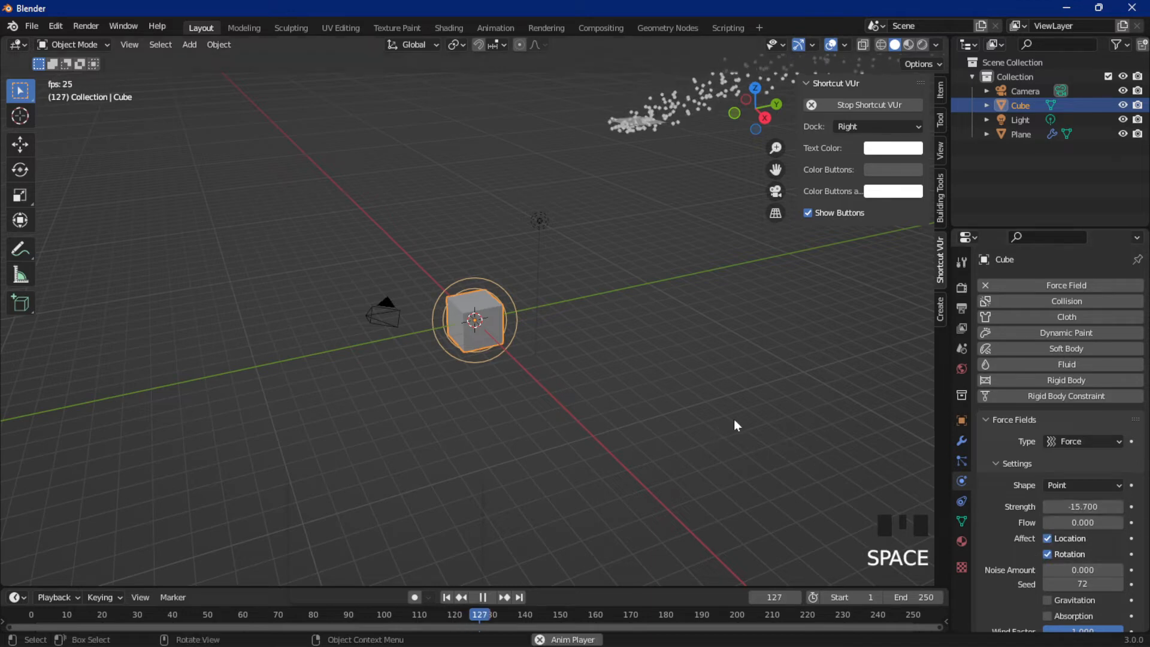
pyautogui.press('space')
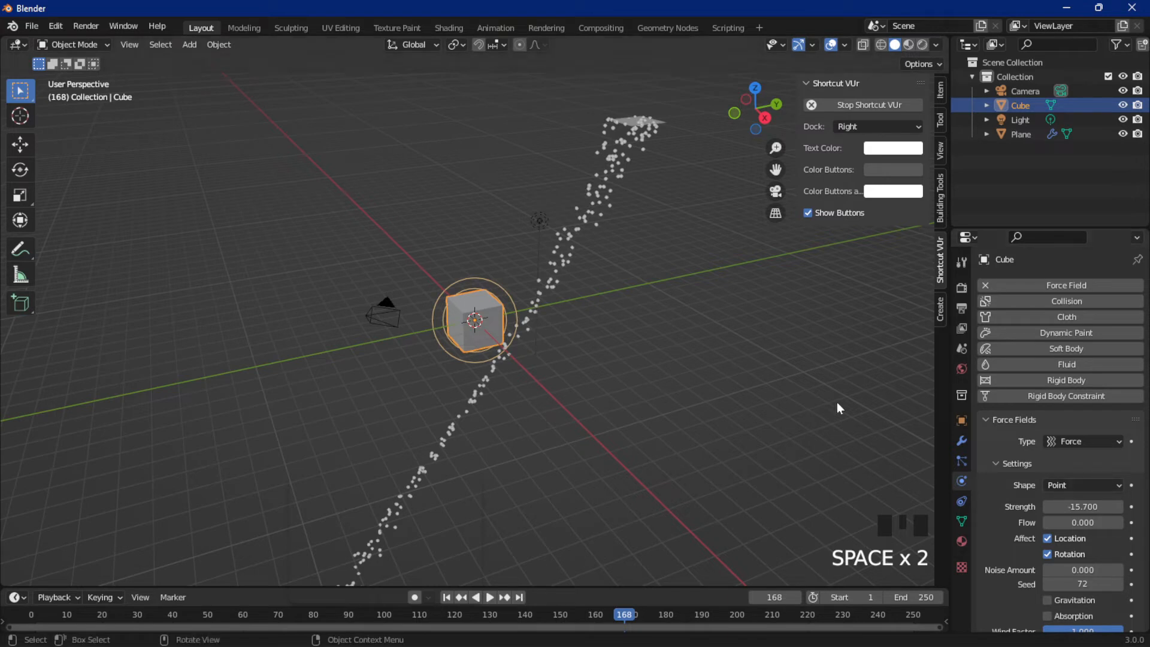
pyautogui.scroll(1, 521, 260)
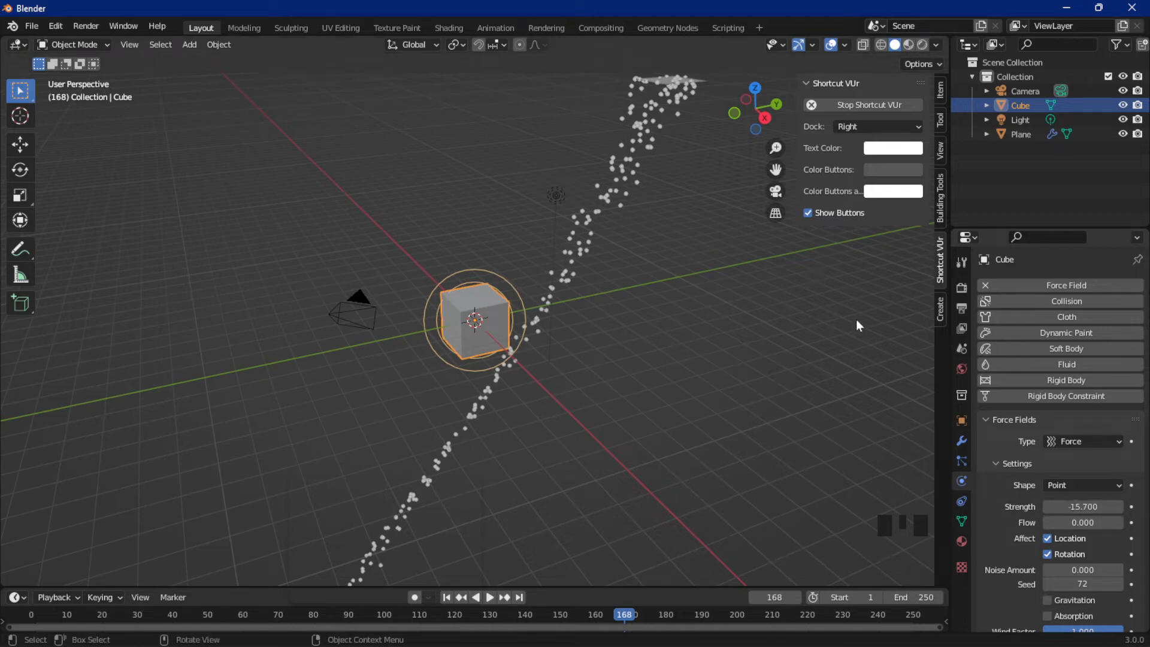
# Step: Change the cube's force field shape to Line and show the Z axis in the viewport overlays
pyautogui.click(1068, 483)
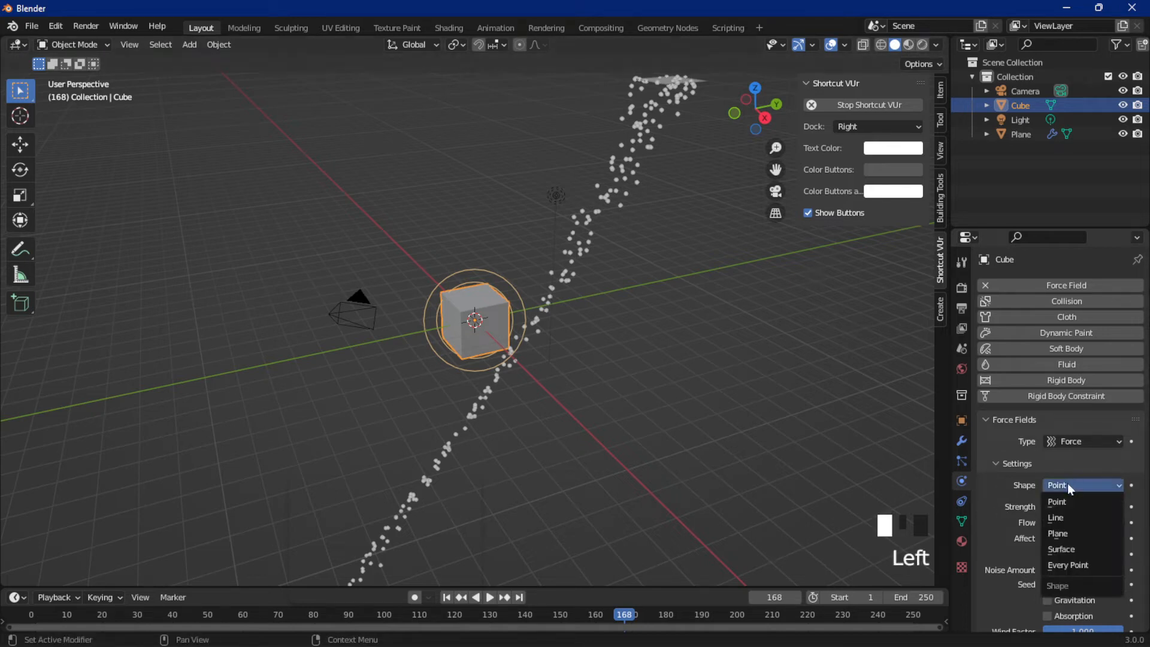
pyautogui.click(1060, 517)
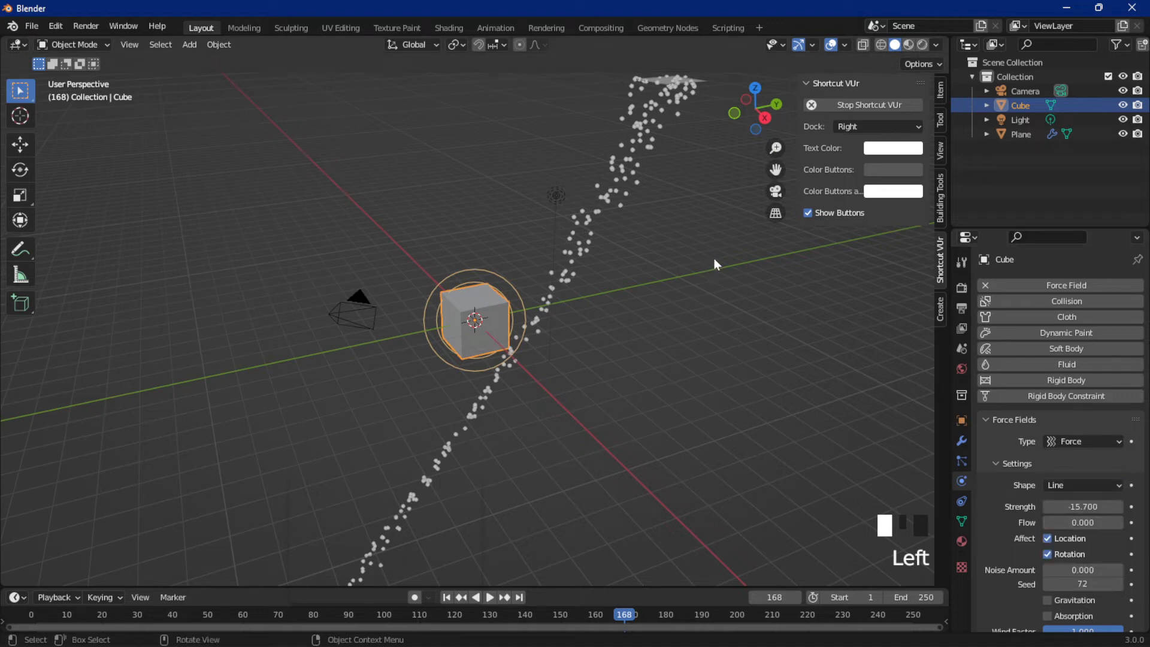
pyautogui.scroll(2, 713, 257)
pyautogui.scroll(-4, 714, 258)
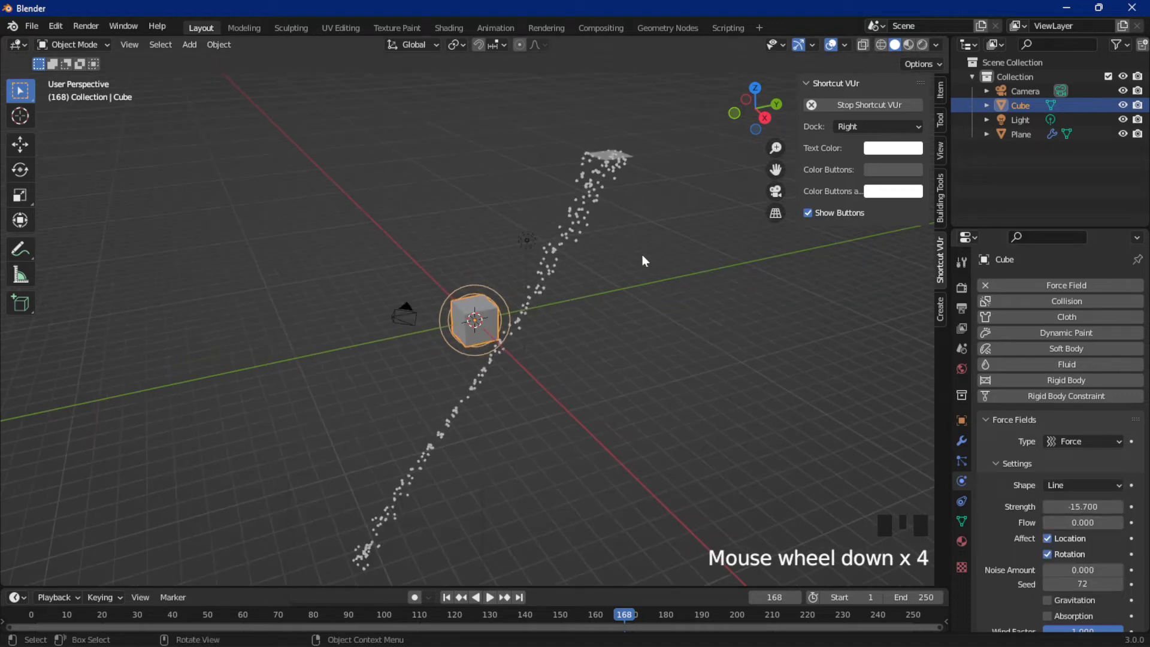
pyautogui.click(844, 45)
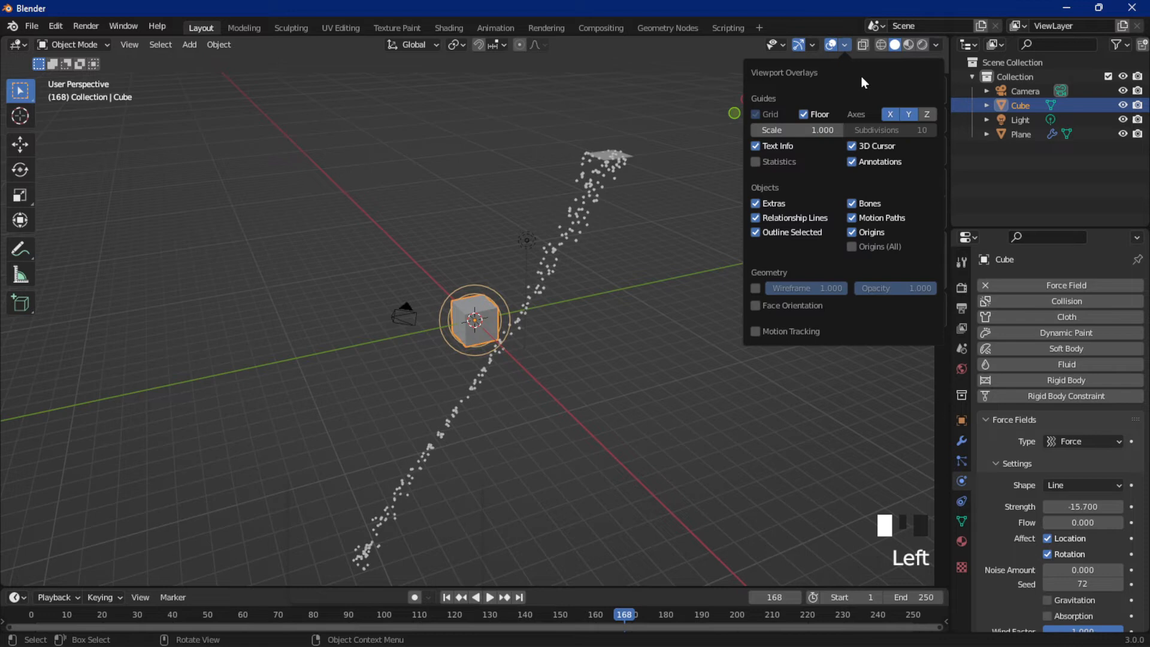
pyautogui.click(924, 115)
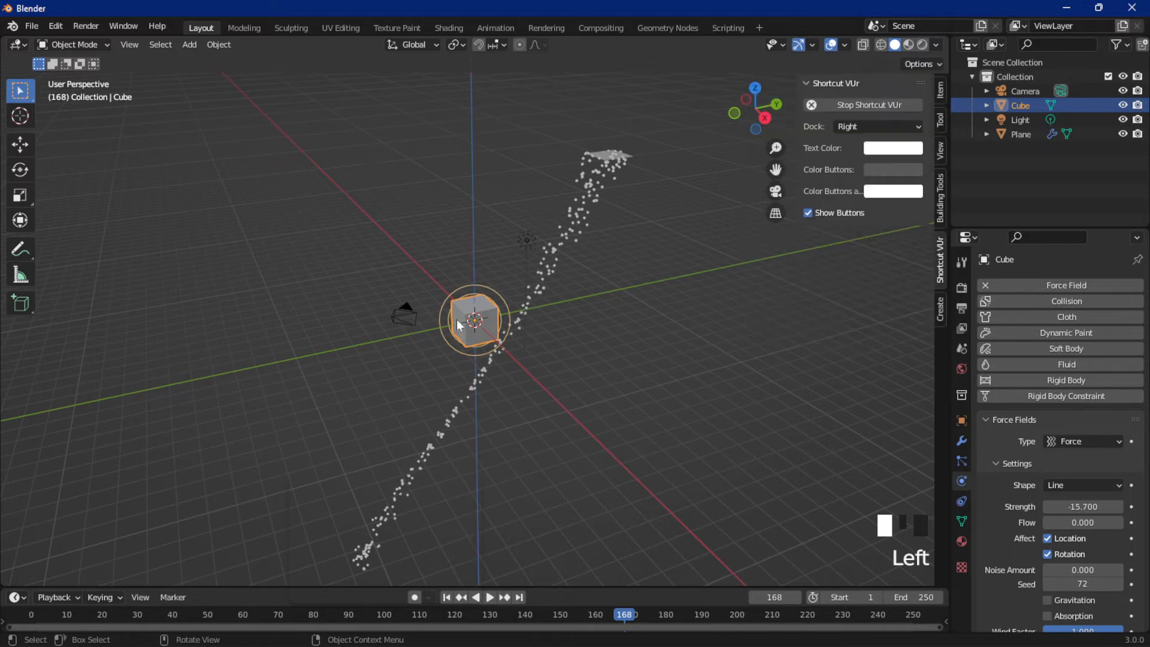
pyautogui.press('g')
pyautogui.press('y')
pyautogui.click(616, 190)
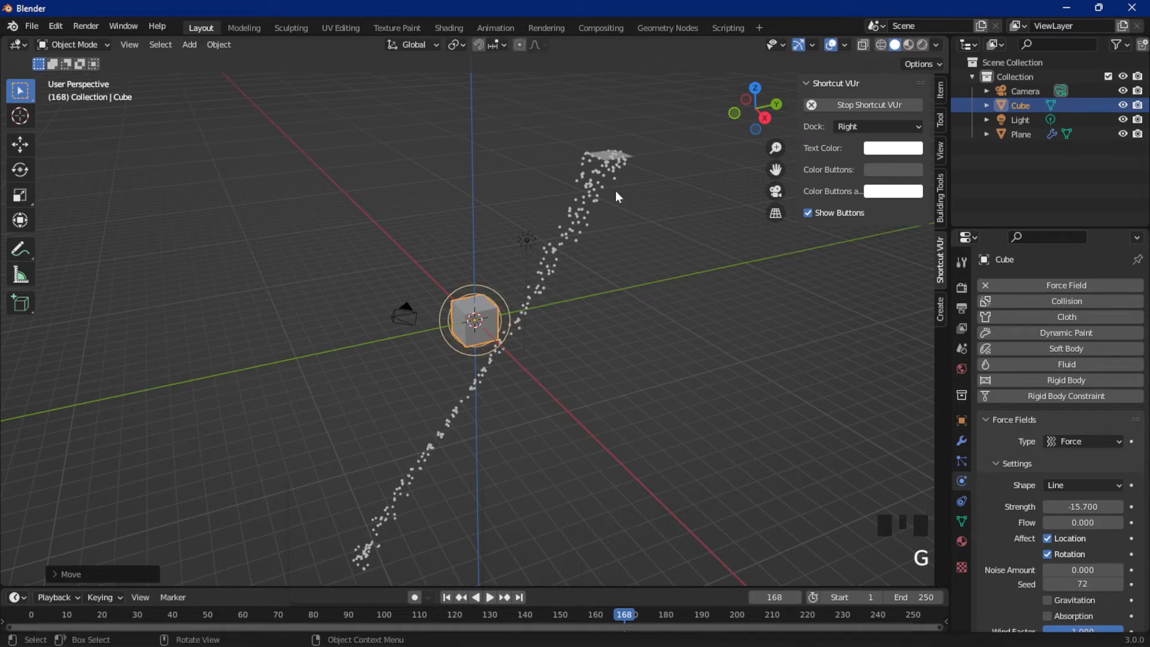
# Step: Move the plane about -8.14 m along Y so it sits above the cube, and play the particle animation
pyautogui.click(620, 154)
pyautogui.press('g')
pyautogui.press('y')
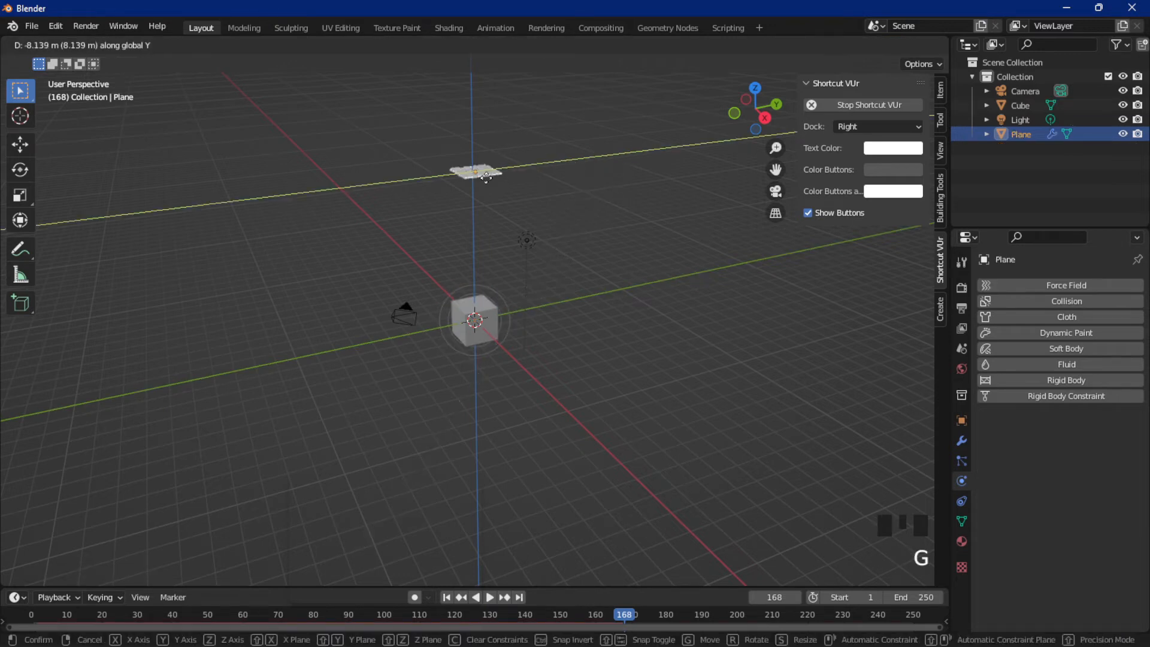
pyautogui.click(486, 177)
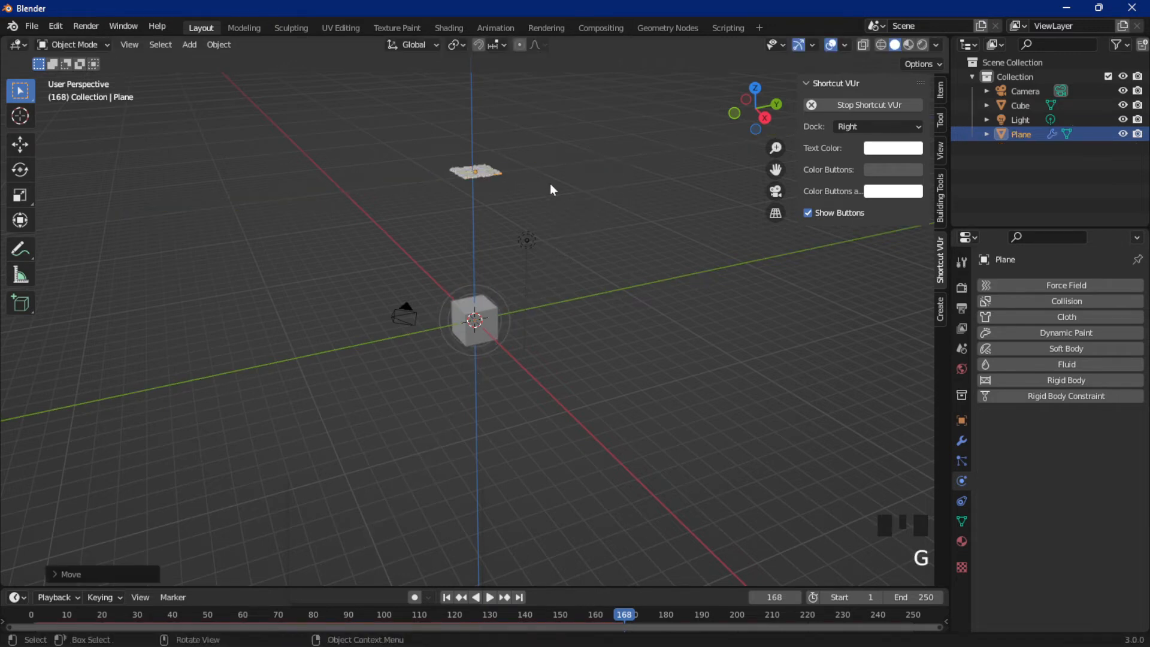
pyautogui.press('space')
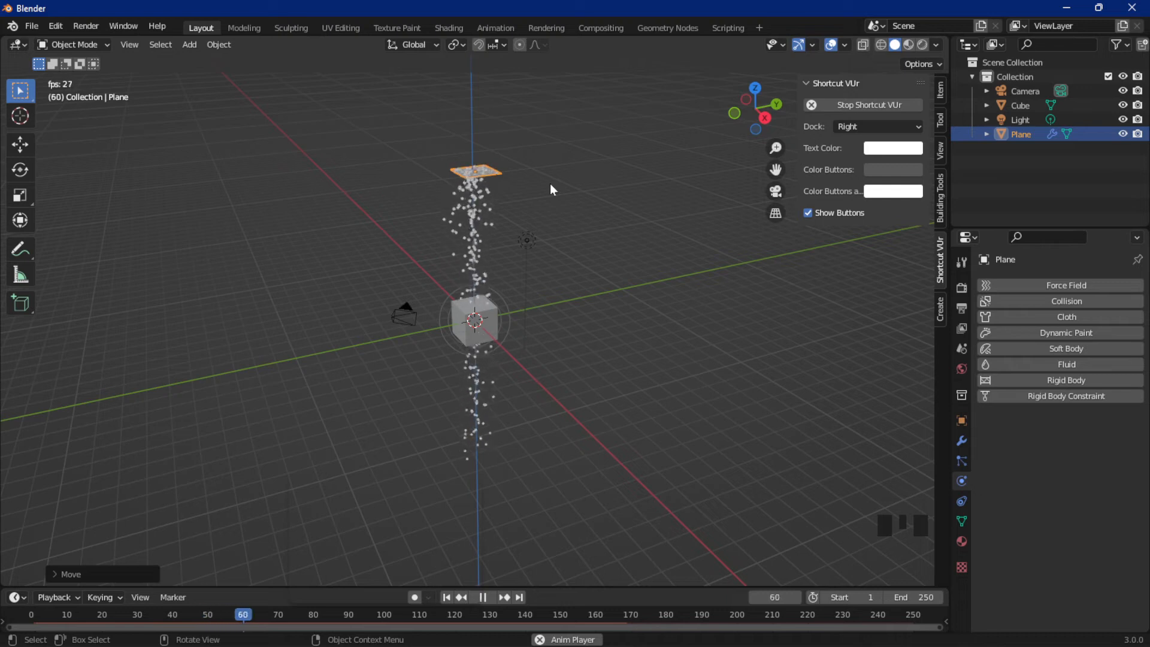
pyautogui.press('space')
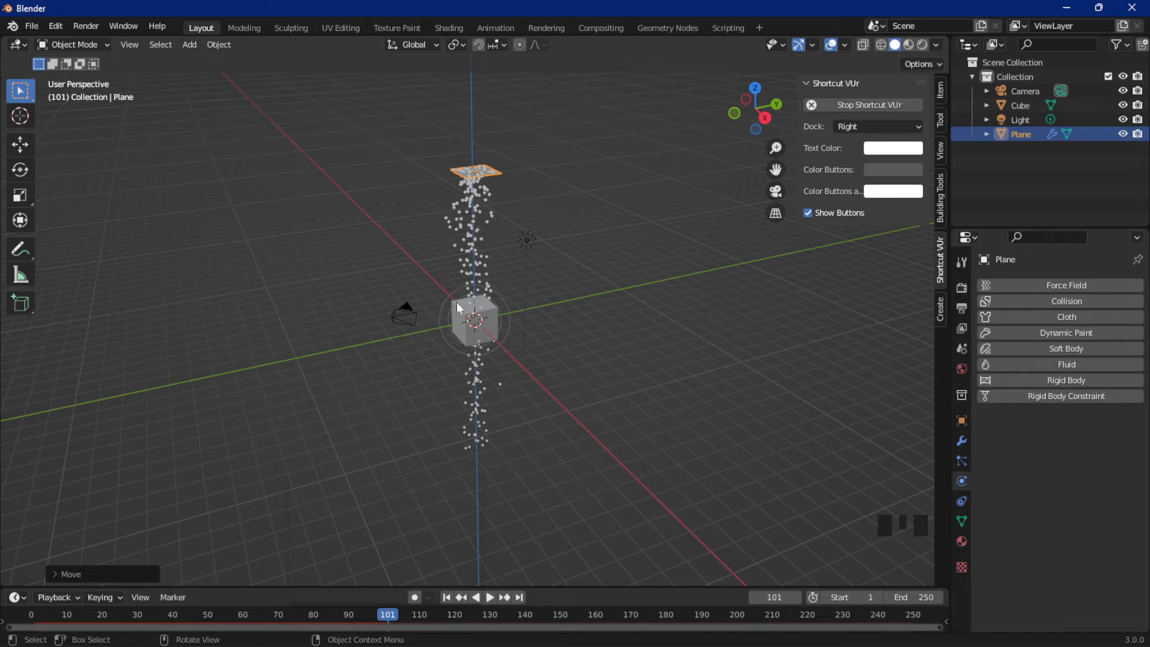
# Step: Select the cube and change its force field shape to Surface
pyautogui.click(470, 323)
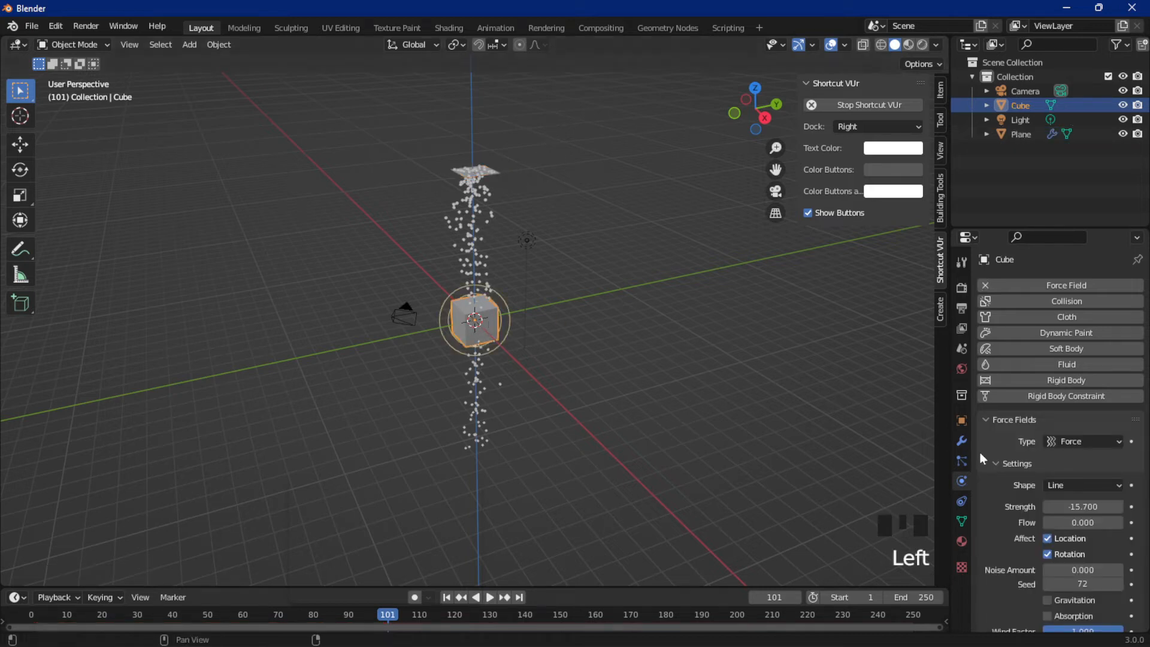
pyautogui.click(1064, 485)
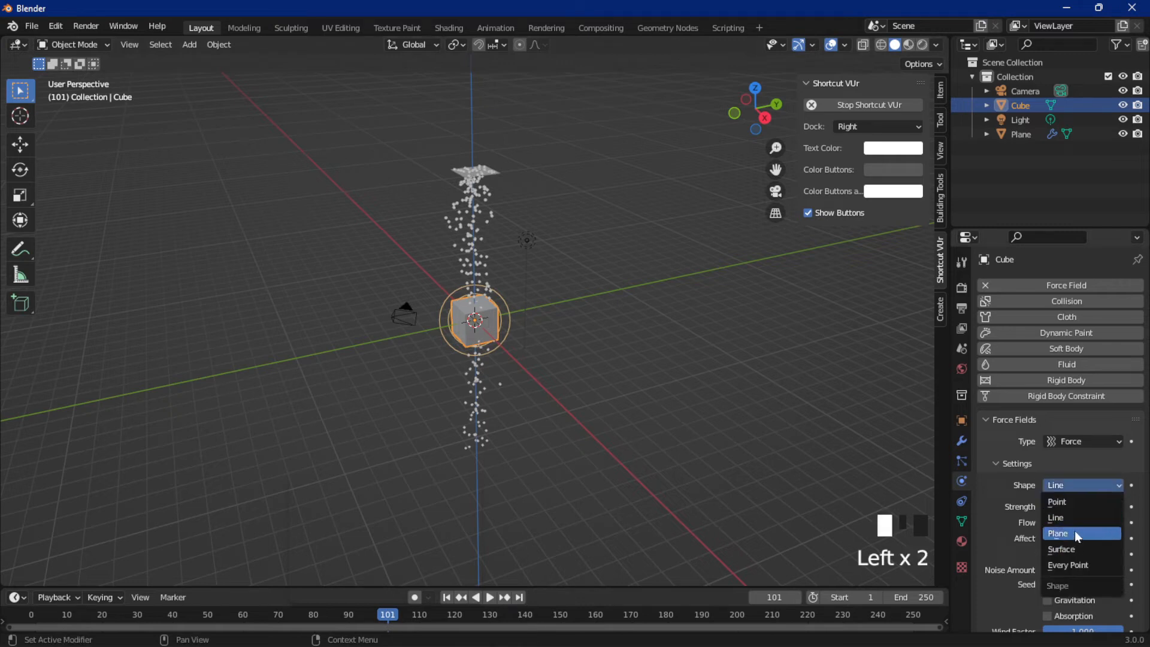
pyautogui.click(1061, 549)
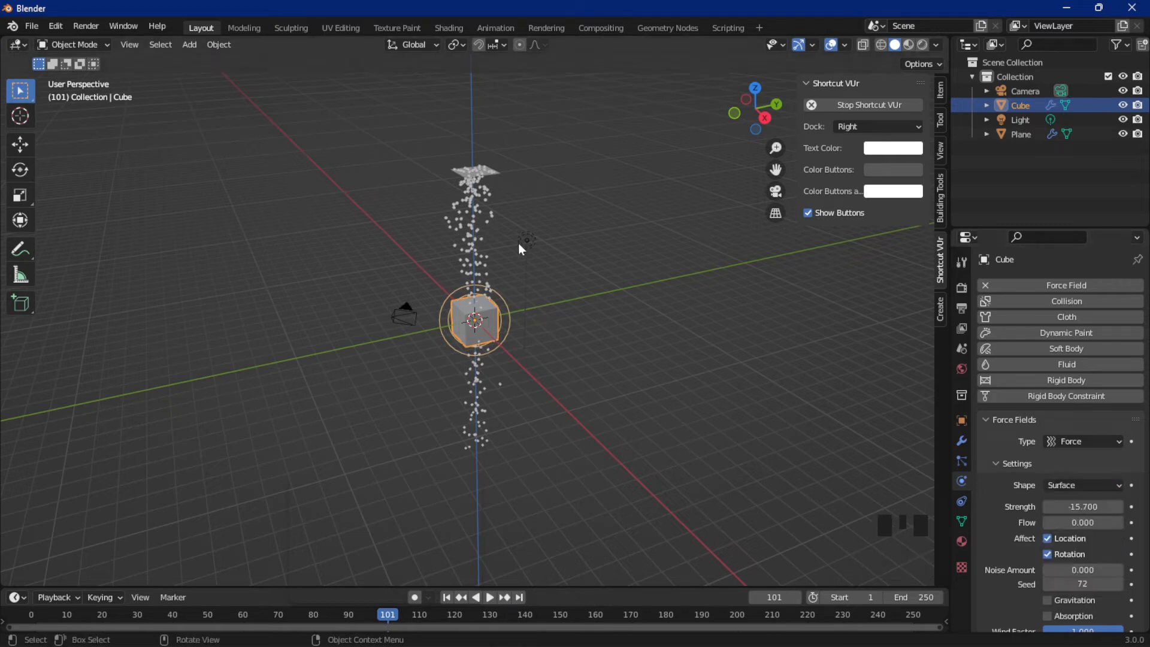
pyautogui.press('g')
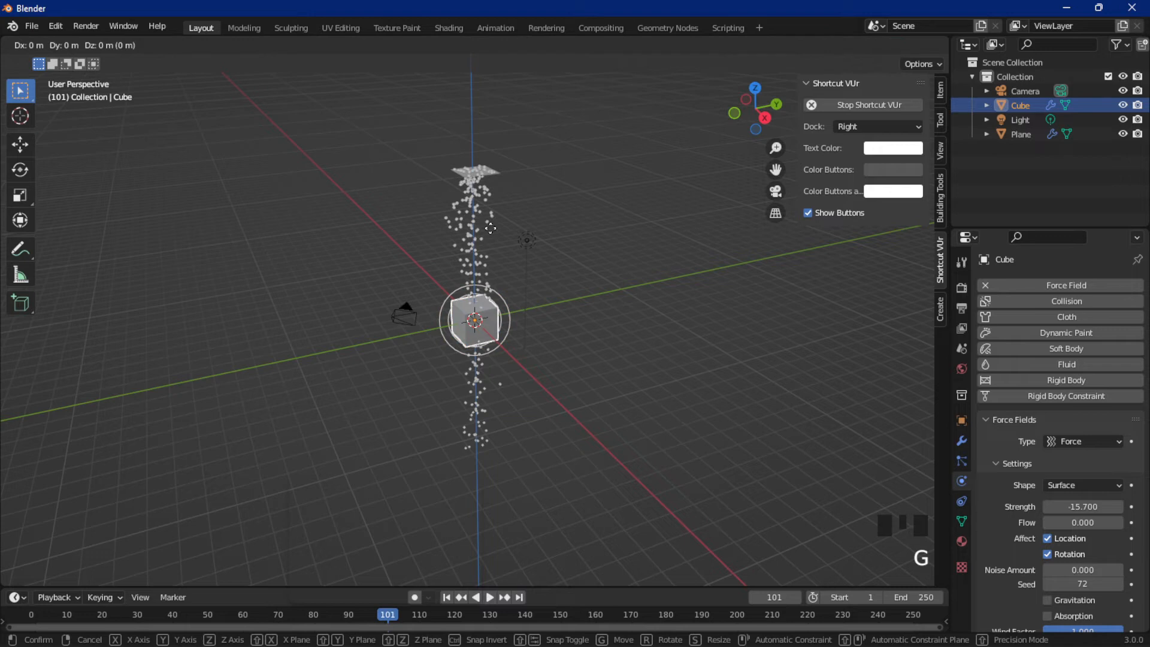
pyautogui.rightClick(490, 222)
# Step: Move the plane along positive Y away from the cube and play the animation to preview the Surface-shaped force
pyautogui.click(485, 174)
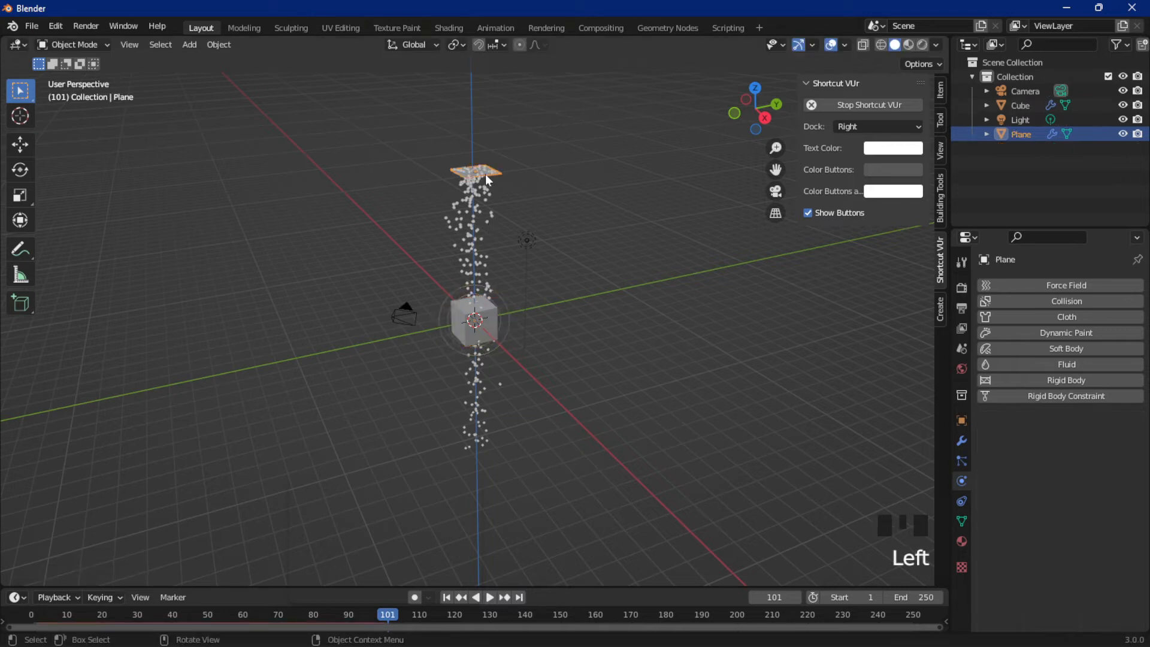
pyautogui.press('g')
pyautogui.press('y')
pyautogui.click(633, 182)
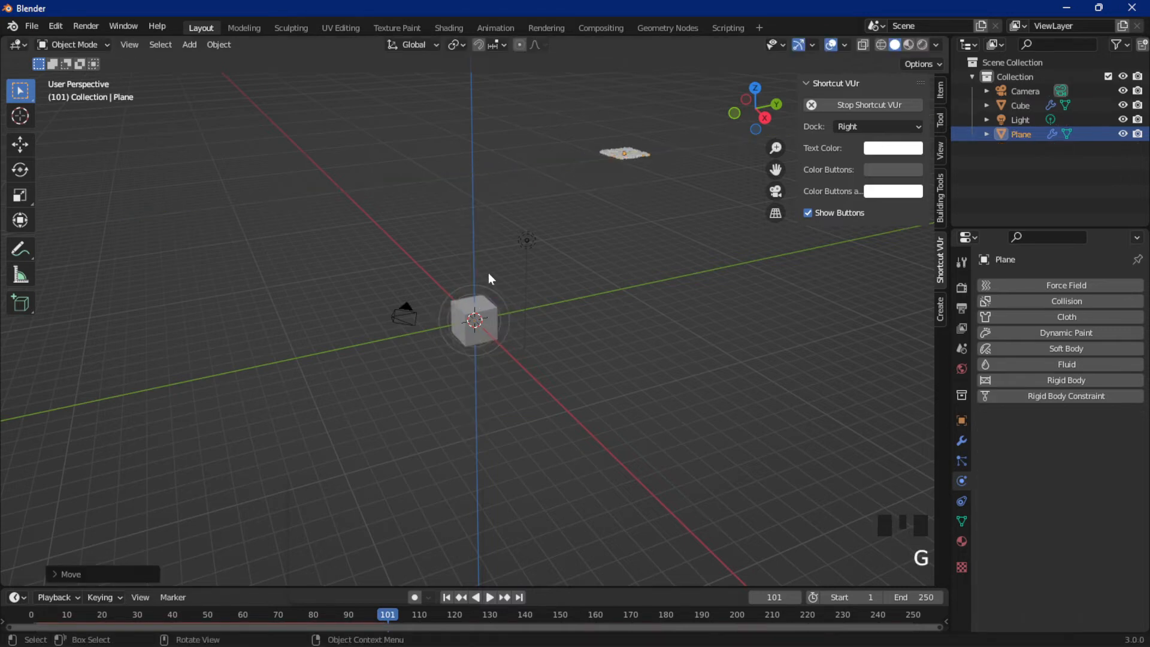
pyautogui.scroll(2, 501, 293)
pyautogui.scroll(-2, 516, 280)
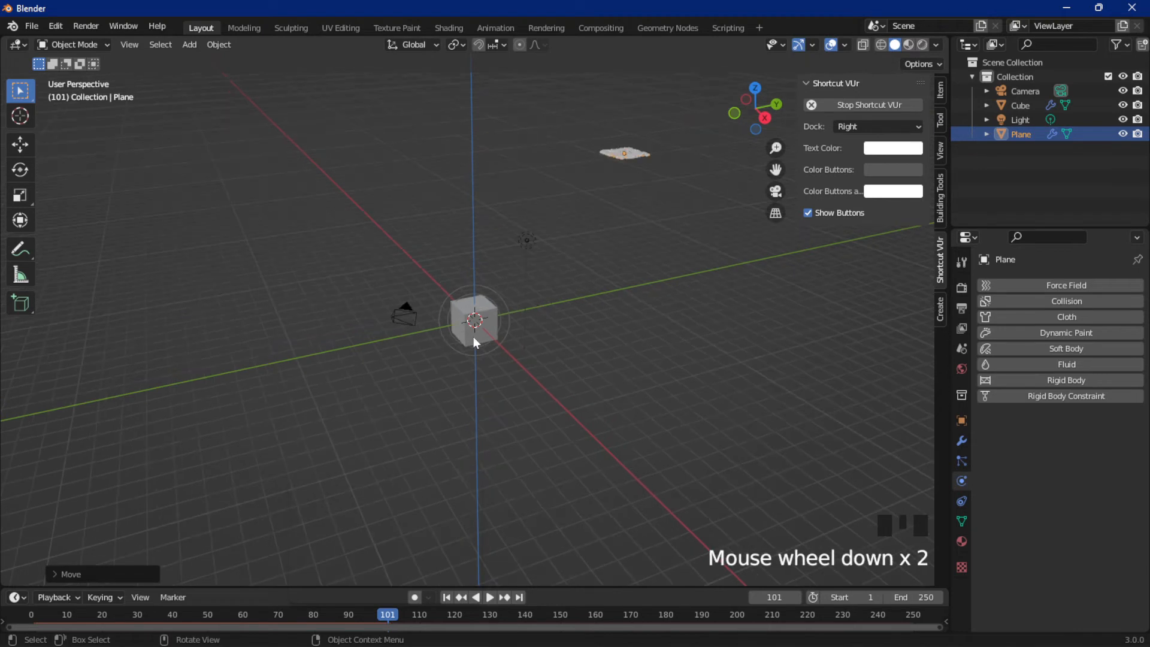
pyautogui.press('space')
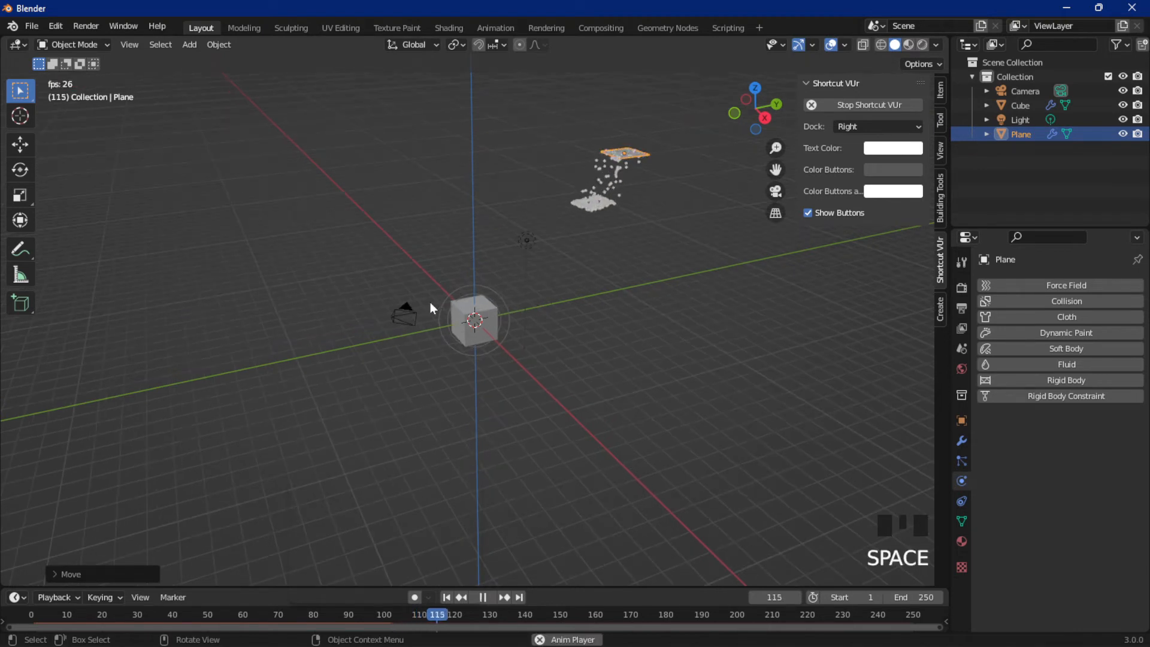
pyautogui.press('space')
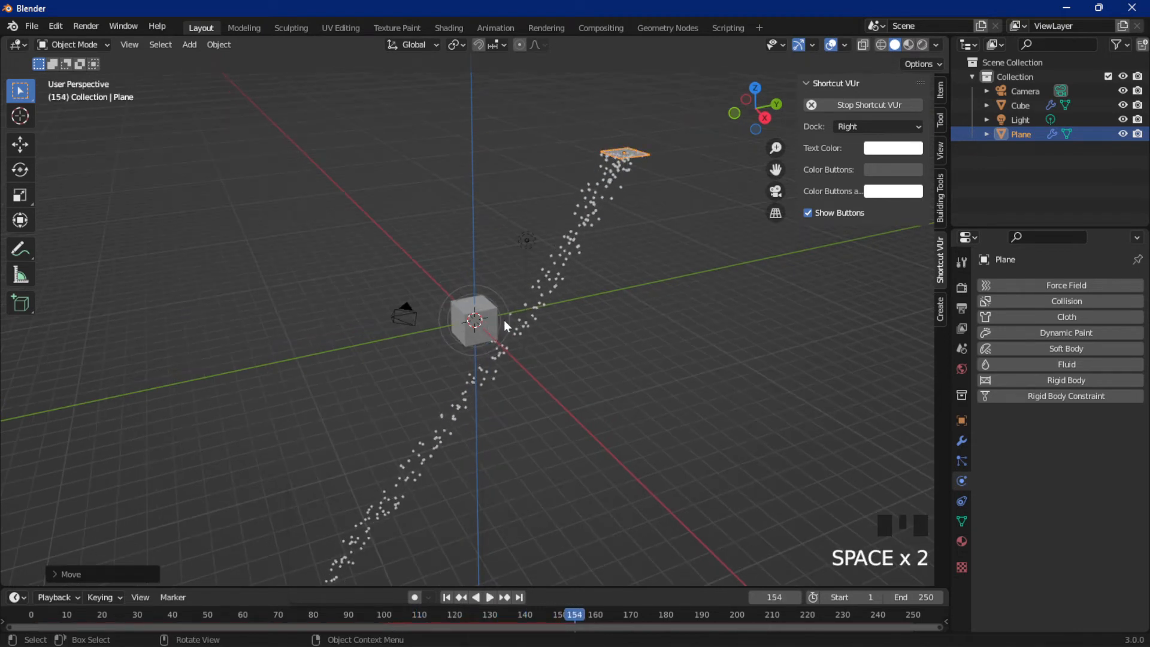
# Step: Replay the Surface-shaped force briefly, and change the cube's force field shape to Every Point
pyautogui.press('space')
pyautogui.press('space')
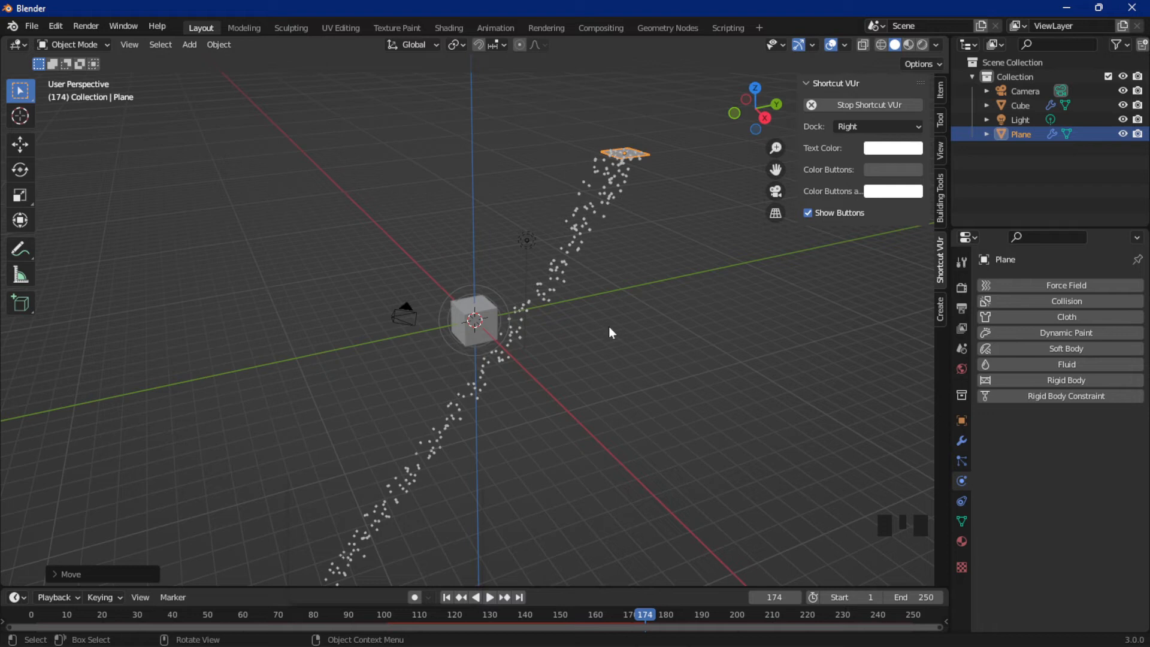
pyautogui.click(490, 314)
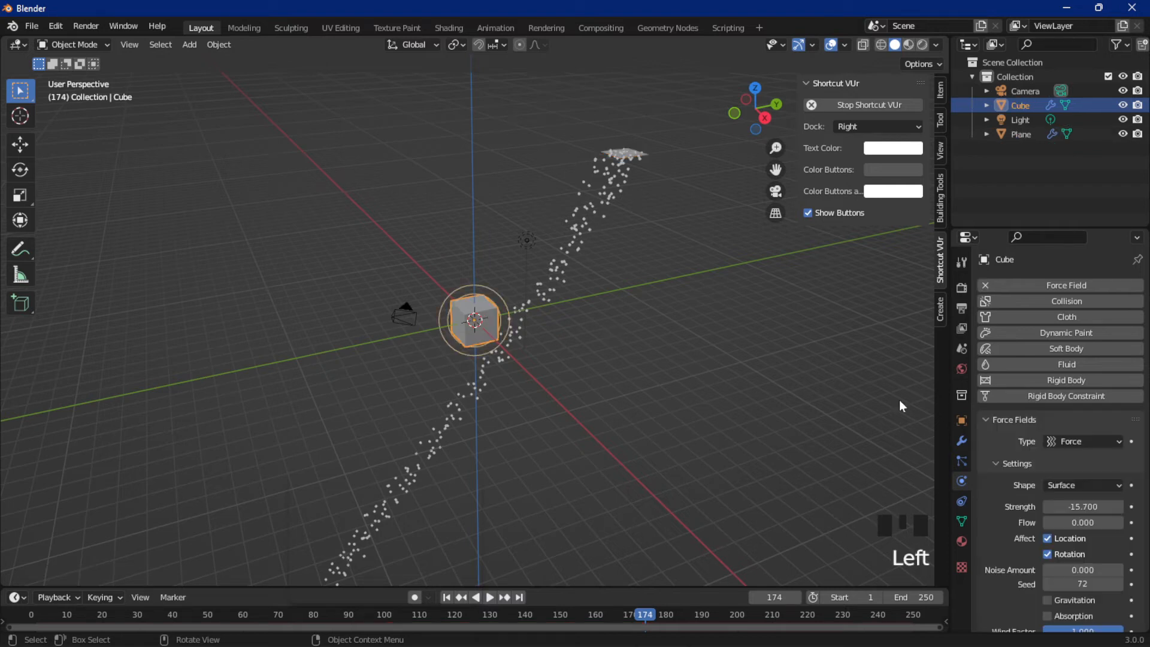
pyautogui.click(1079, 487)
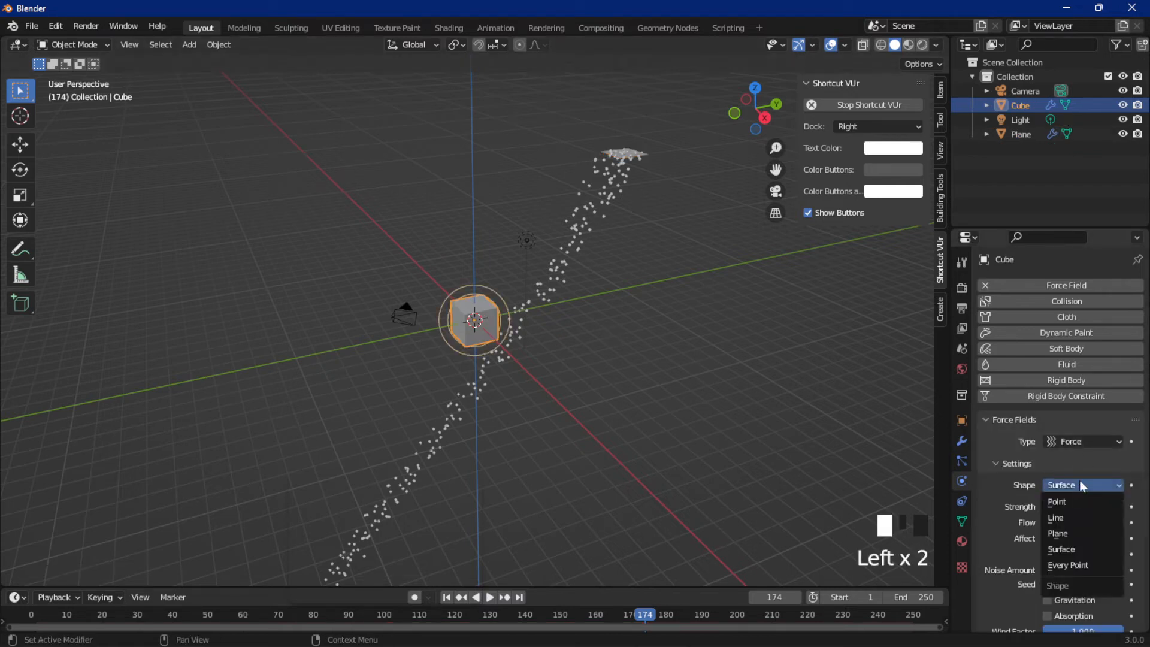
pyautogui.click(1079, 479)
pyautogui.click(1082, 483)
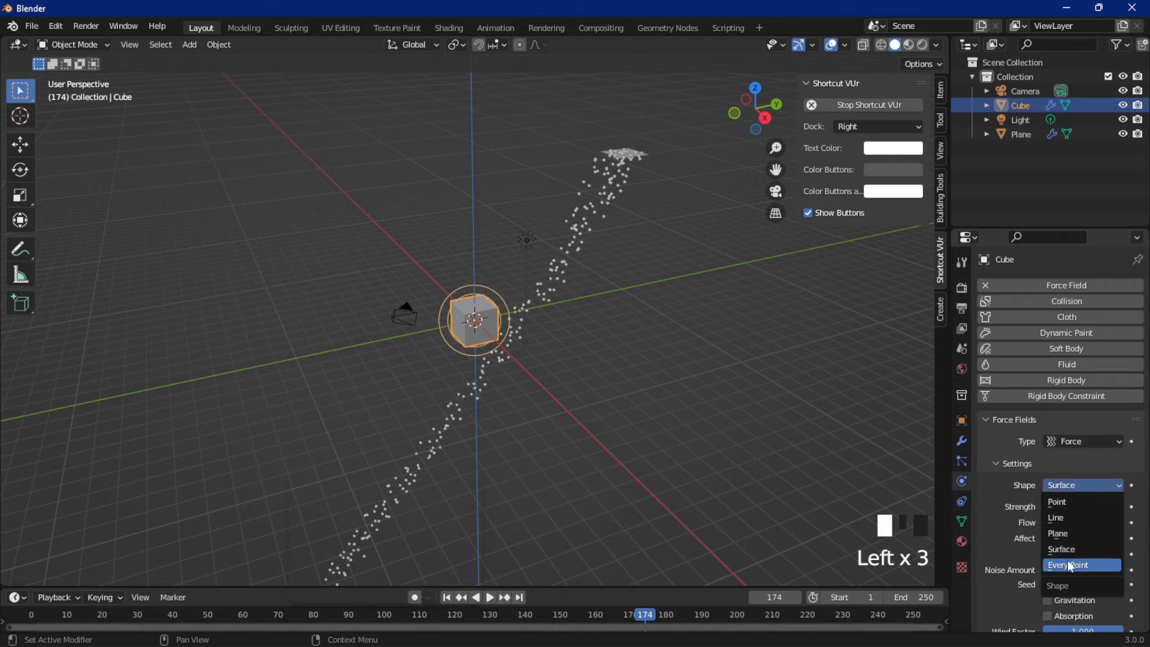
pyautogui.click(1067, 565)
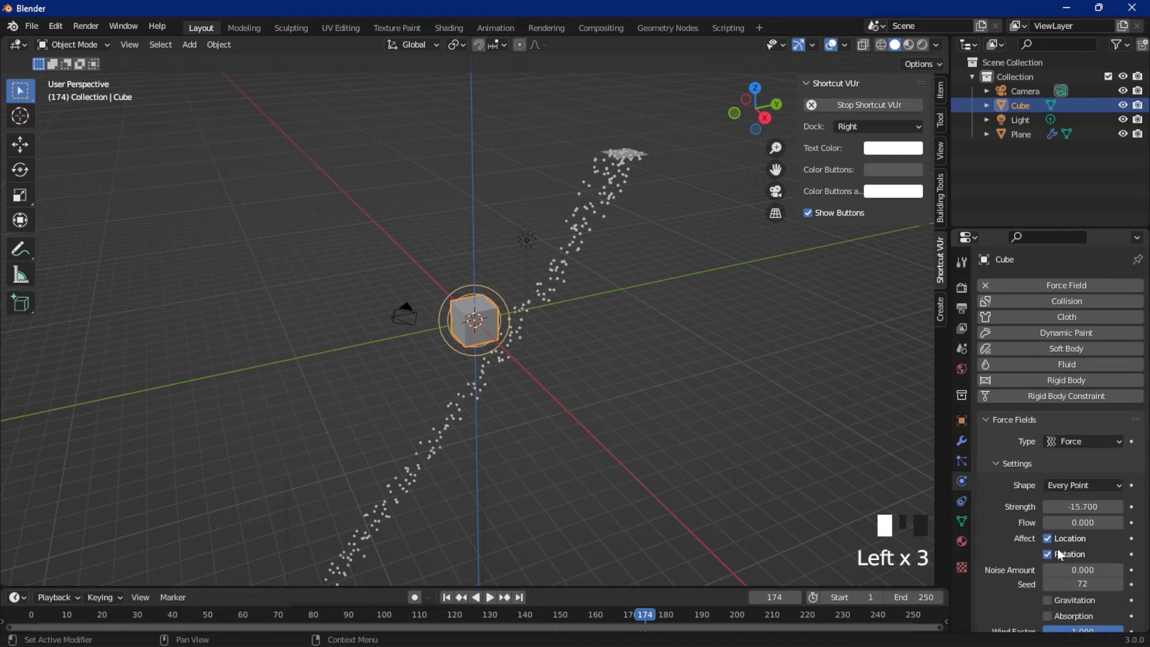
# Step: Play the particle animation to preview the cube's Every Point force from a wider, lower view
pyautogui.scroll(-4, 569, 371)
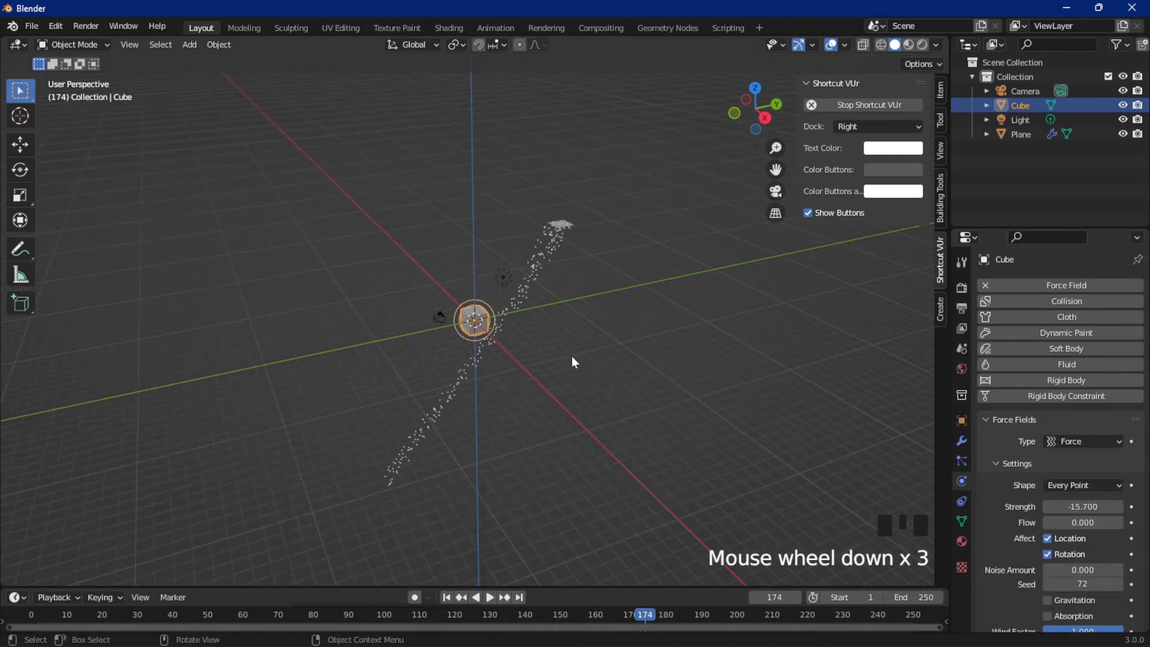
pyautogui.moveTo(571, 355); pyautogui.dragTo(591, 336, button='middle')
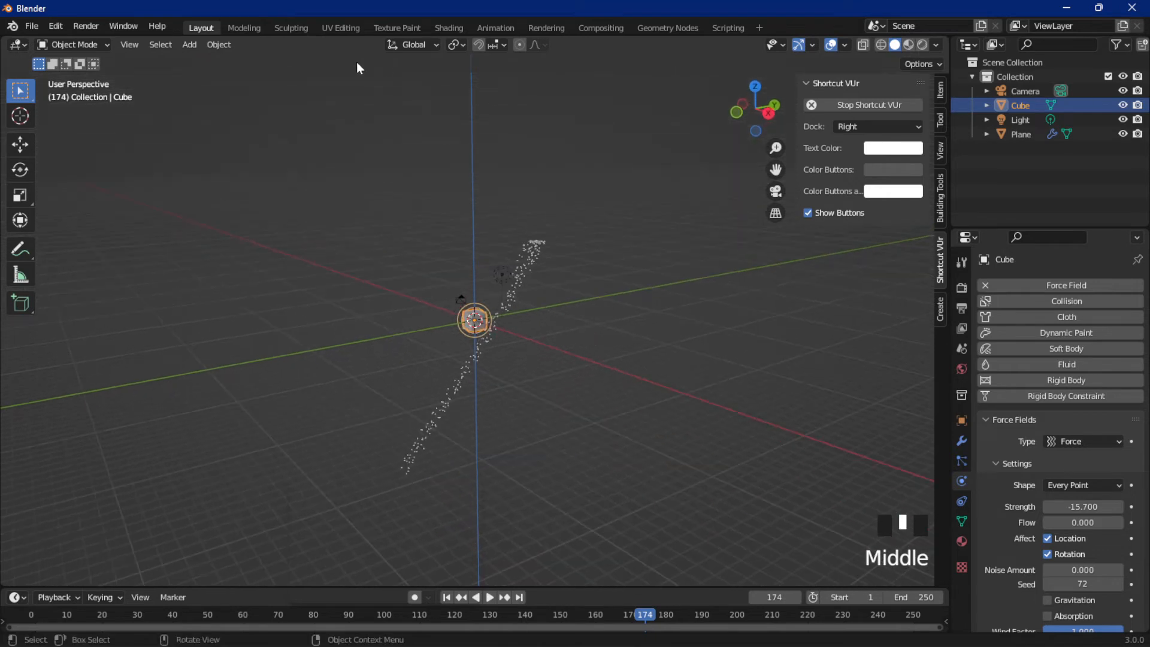
pyautogui.press('space')
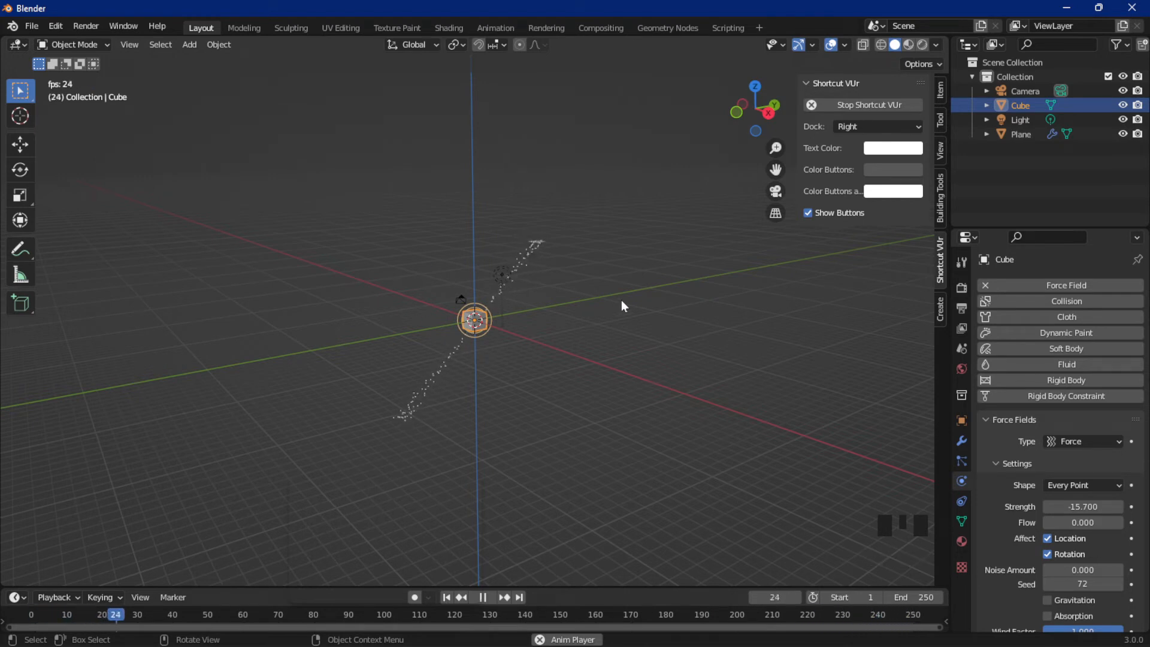
pyautogui.press('space')
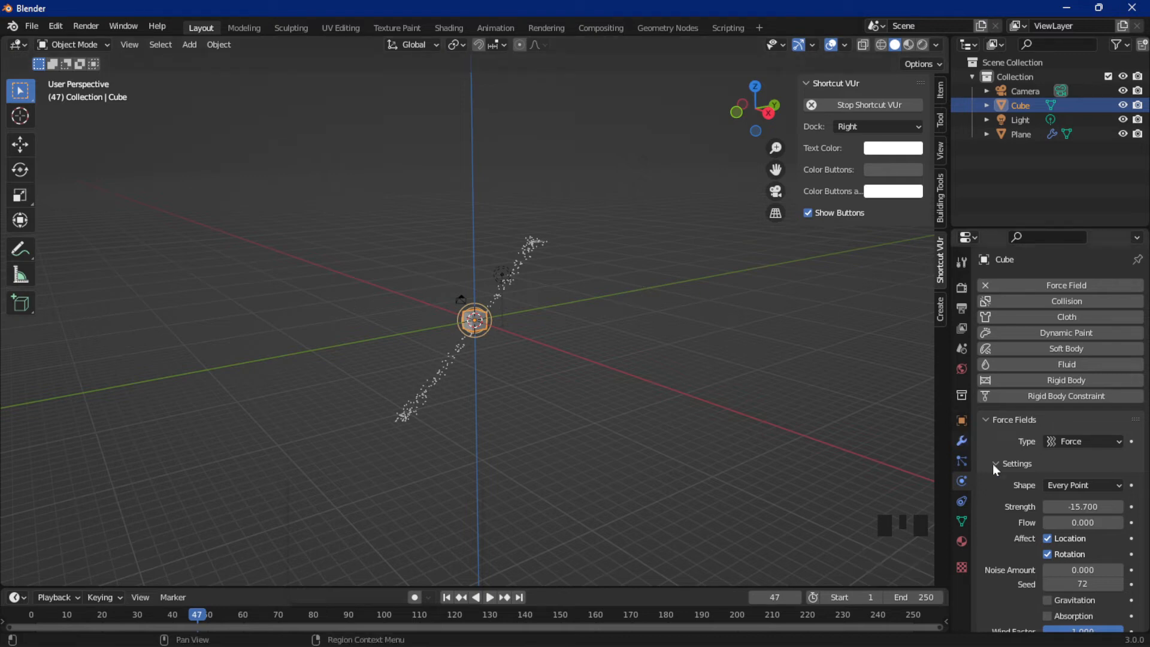
# Step: Review the shape and type options available for the cube's force field, including the Vortex description
pyautogui.click(1078, 487)
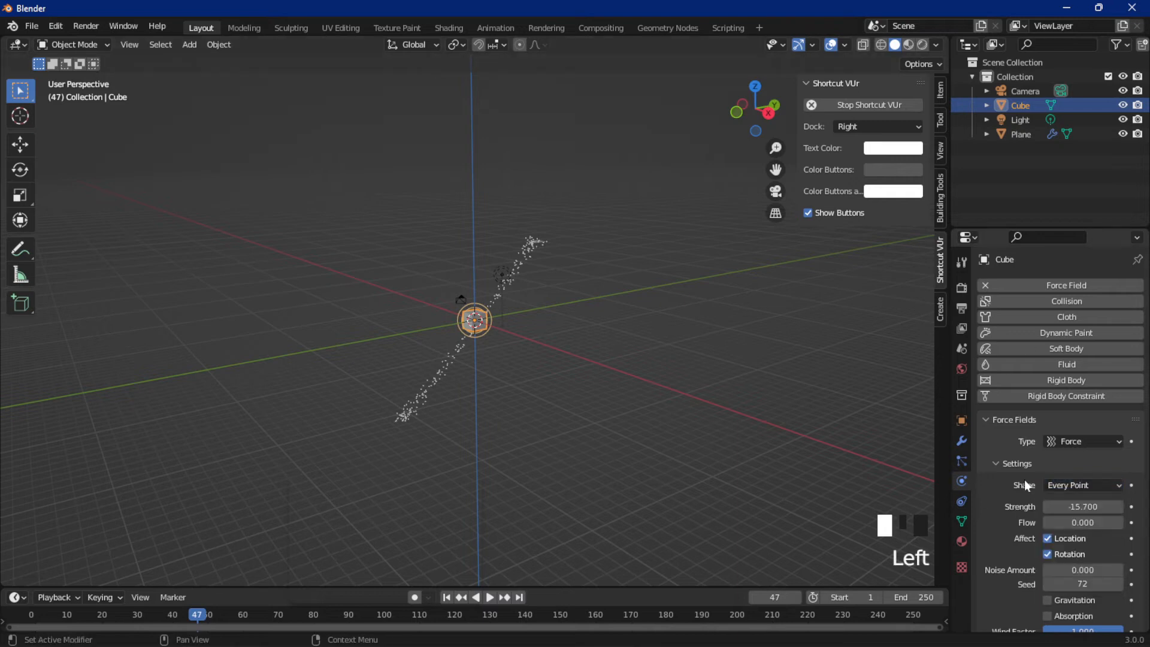
pyautogui.click(1076, 486)
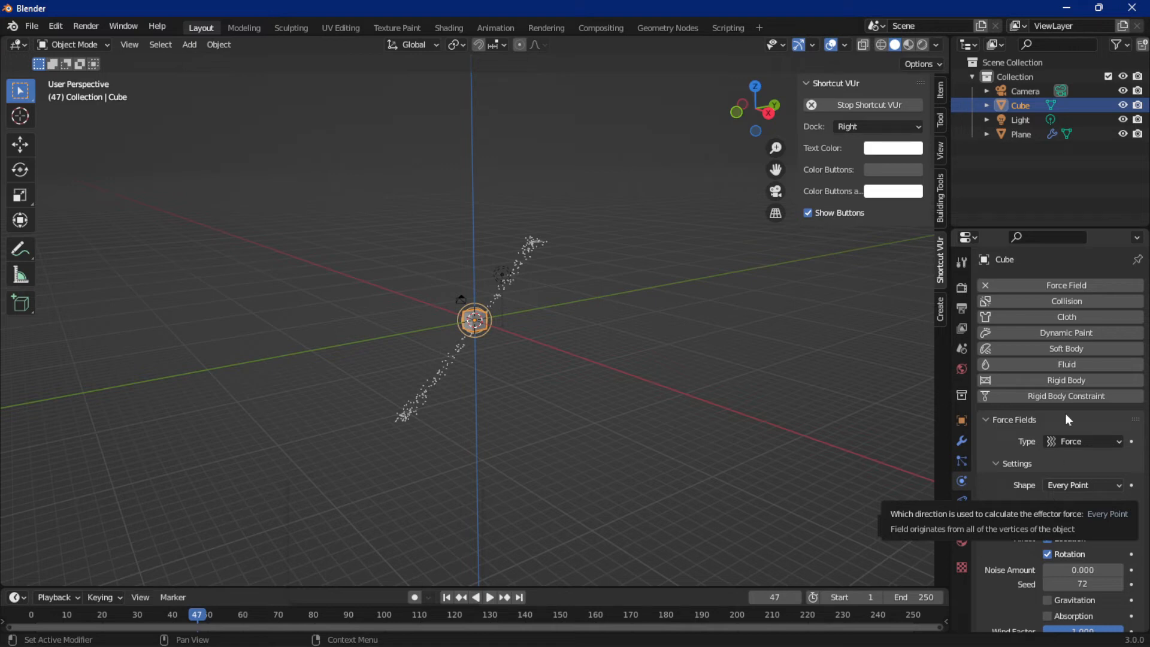
pyautogui.click(1064, 441)
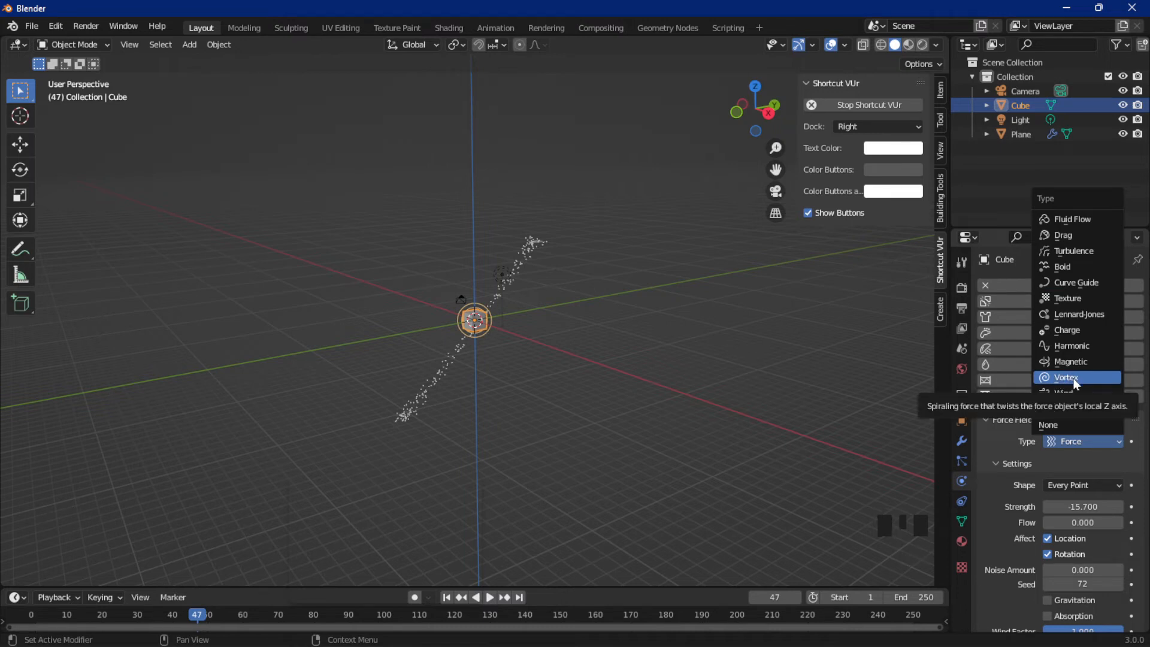
pyautogui.click(1065, 484)
pyautogui.click(1072, 438)
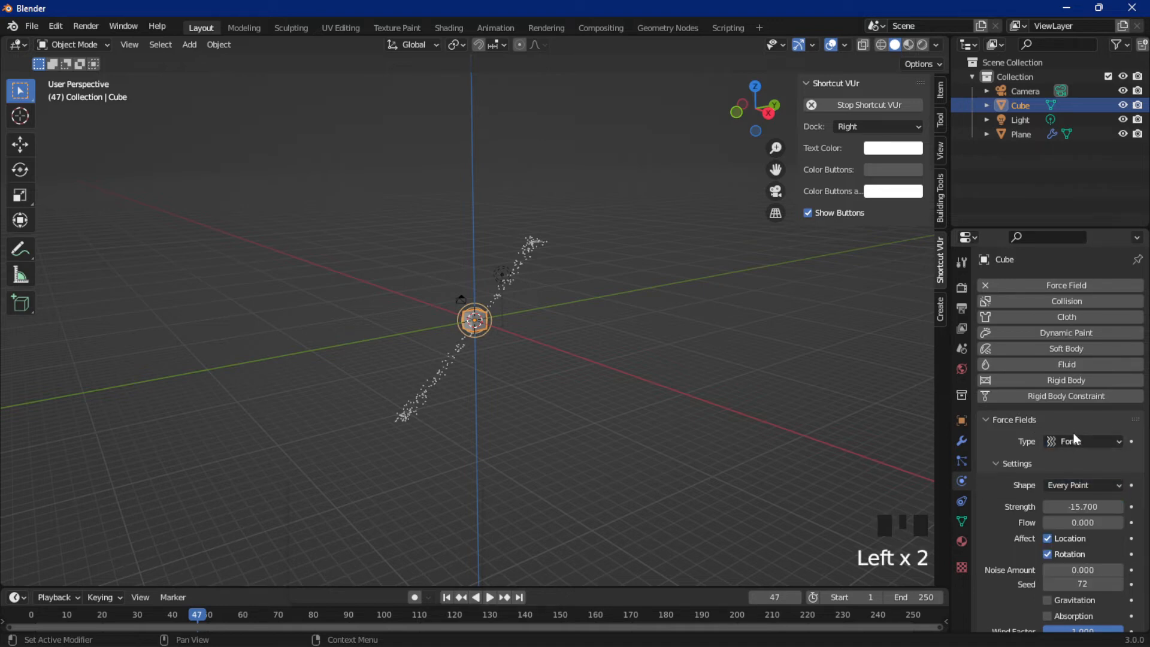
pyautogui.click(1070, 437)
# Step: Play the animation closer to the cube to examine how the Every Point force pulls the particles
pyautogui.scroll(4, 719, 419)
pyautogui.press('space')
pyautogui.press('space')
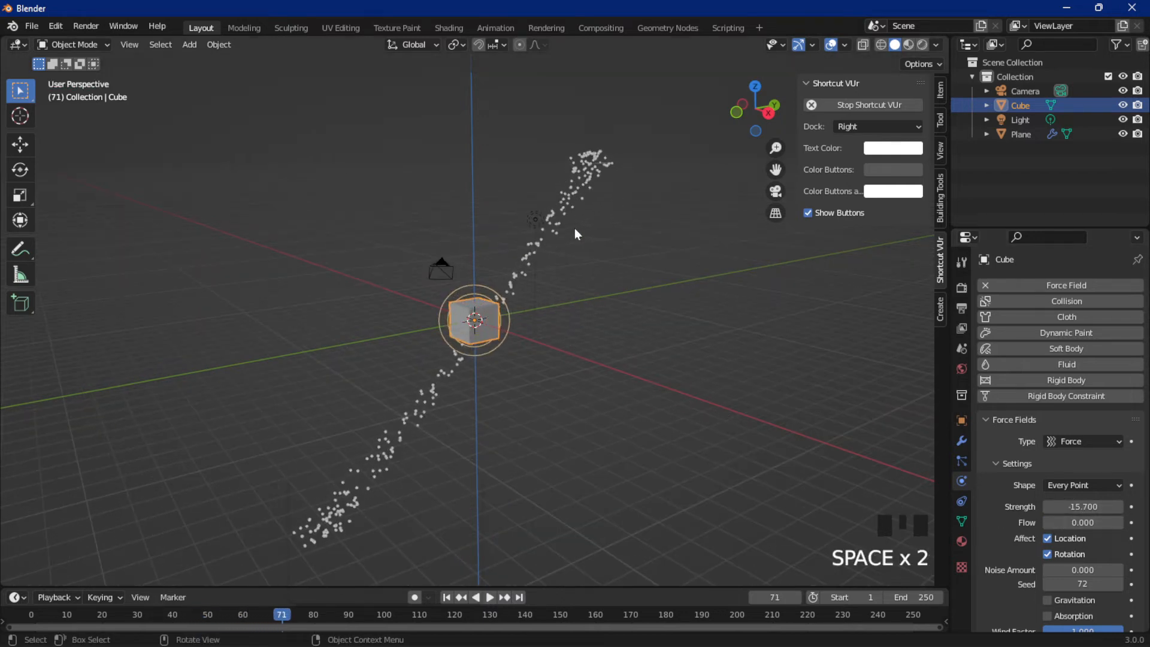
pyautogui.press('space')
pyautogui.press('space')
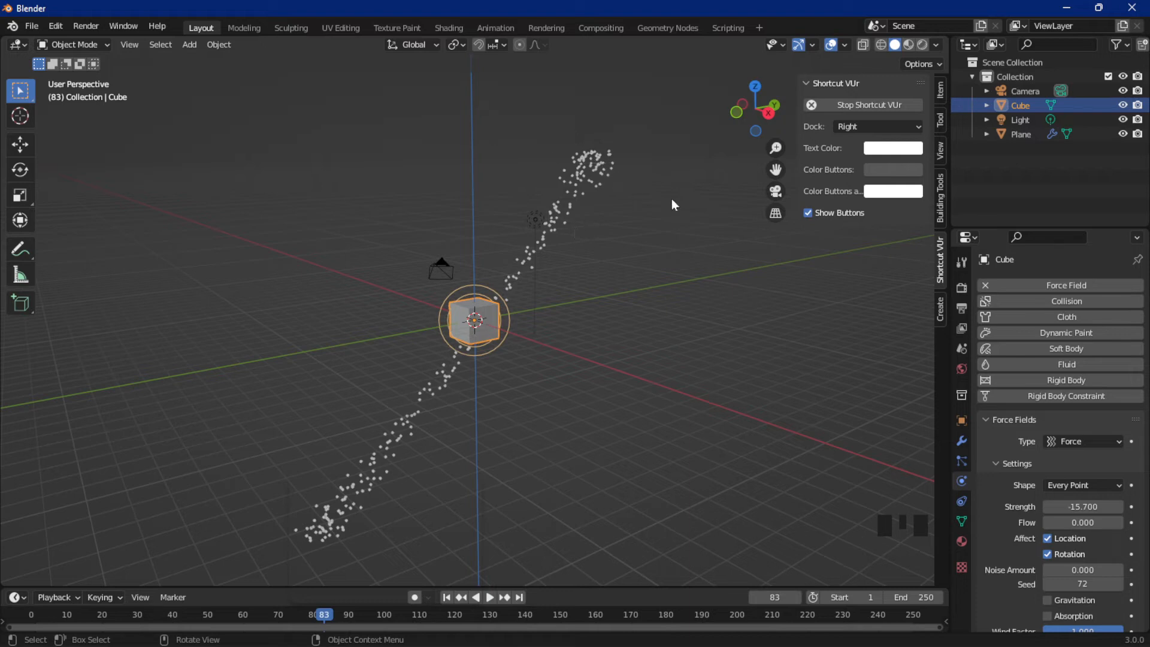
# Step: Keep the field type as Force, set its Flow to 9.200 and play the animation to preview the effect
pyautogui.click(1087, 443)
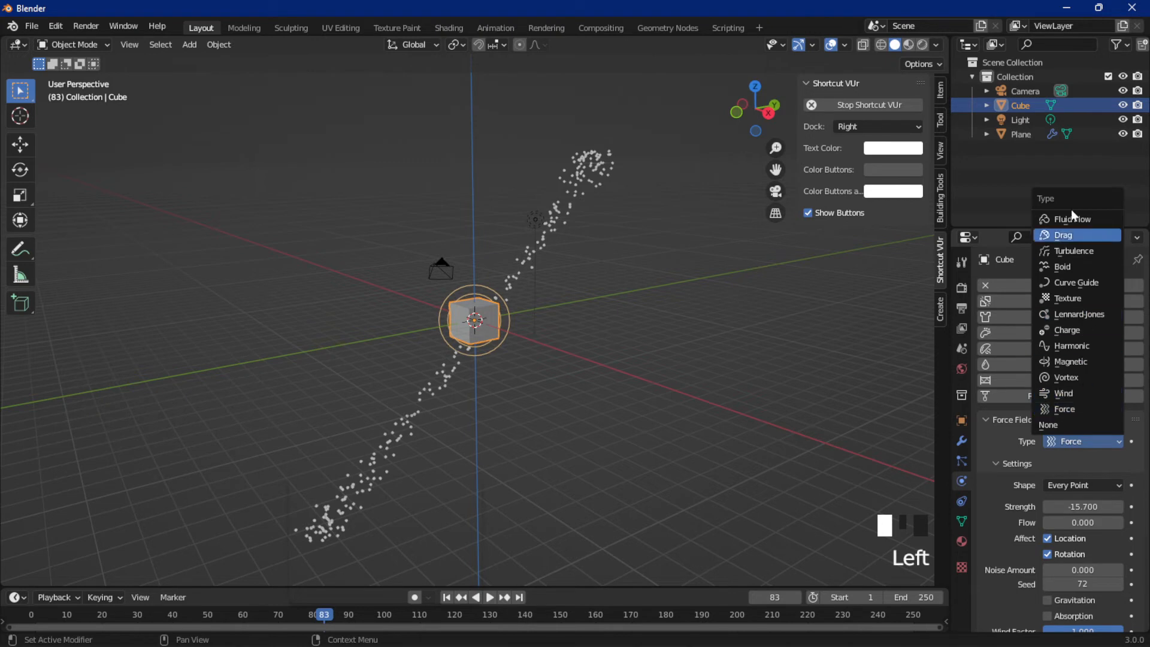
pyautogui.click(1065, 409)
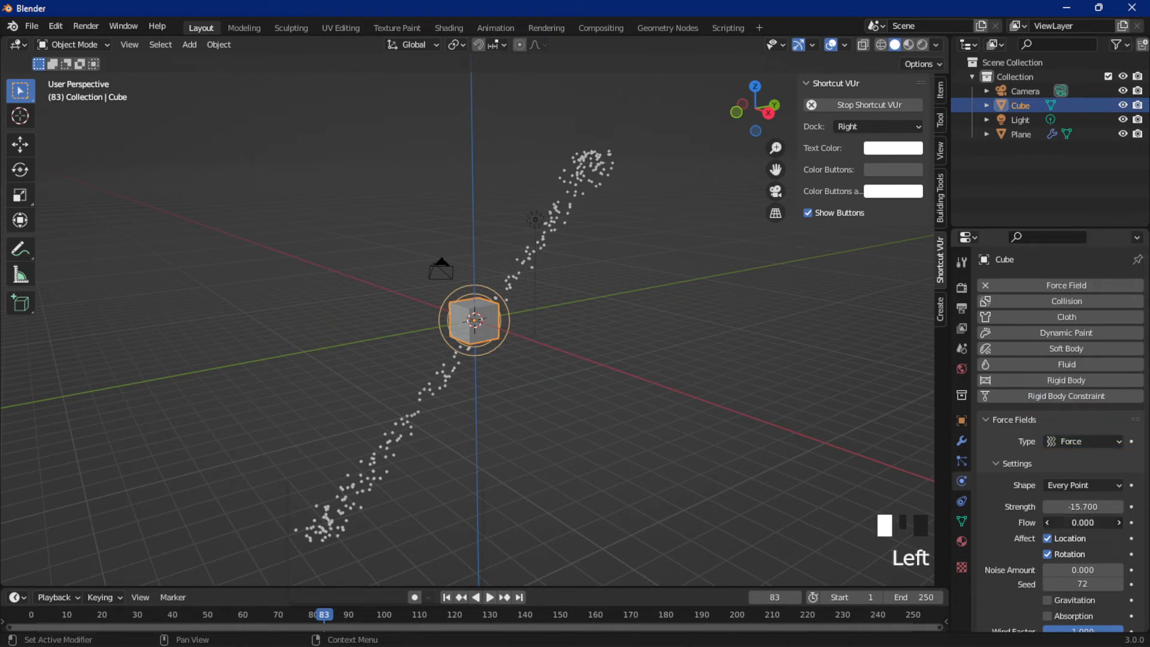
pyautogui.moveTo(1083, 522); pyautogui.dragTo(1132, 523)
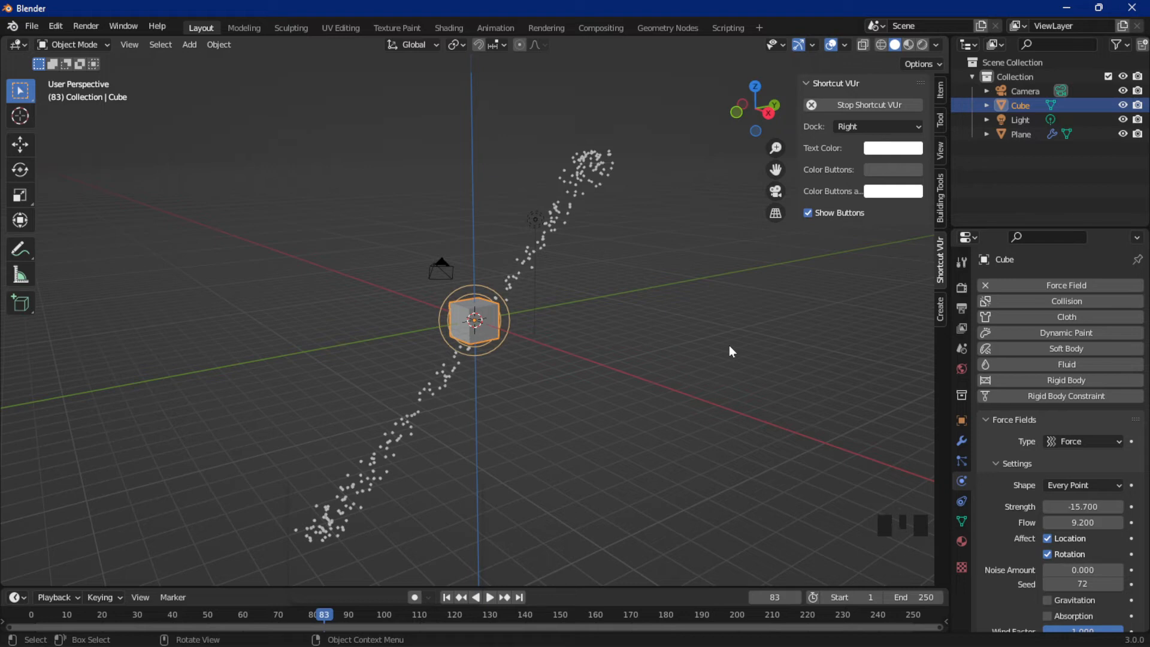
pyautogui.press('space')
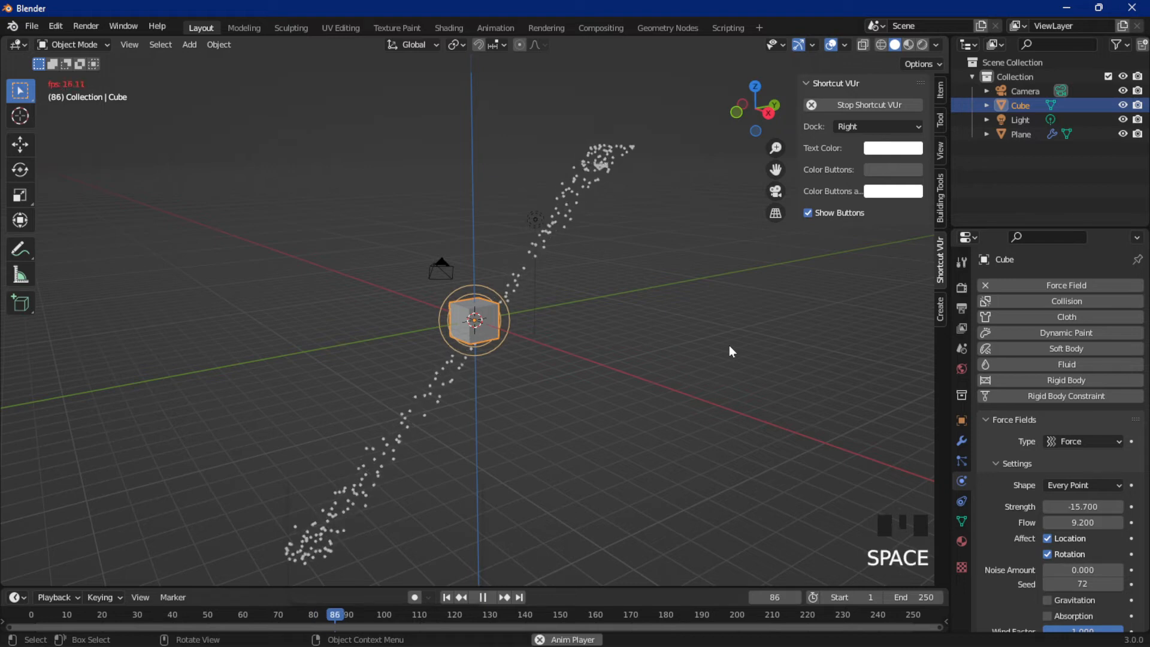
pyautogui.press('space')
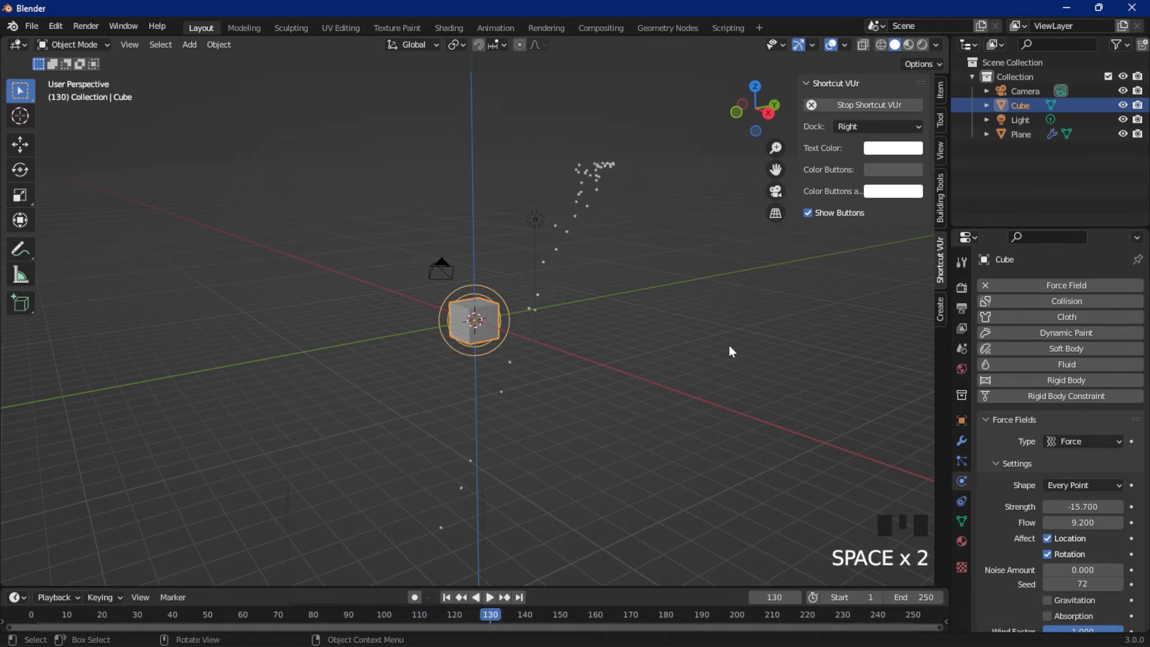
# Step: Reduce the cube's force field Flow to 7.300 and replay the animation to examine the particle stream
pyautogui.moveTo(1083, 522); pyautogui.dragTo(1070, 522)
pyautogui.press('space')
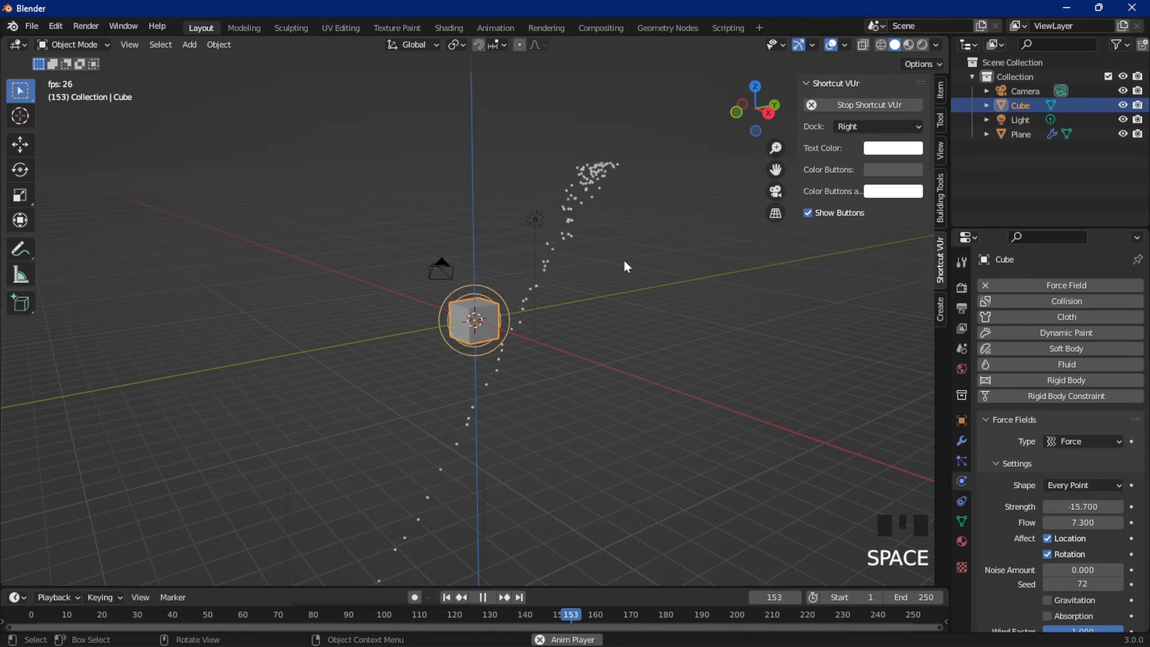
pyautogui.press('space')
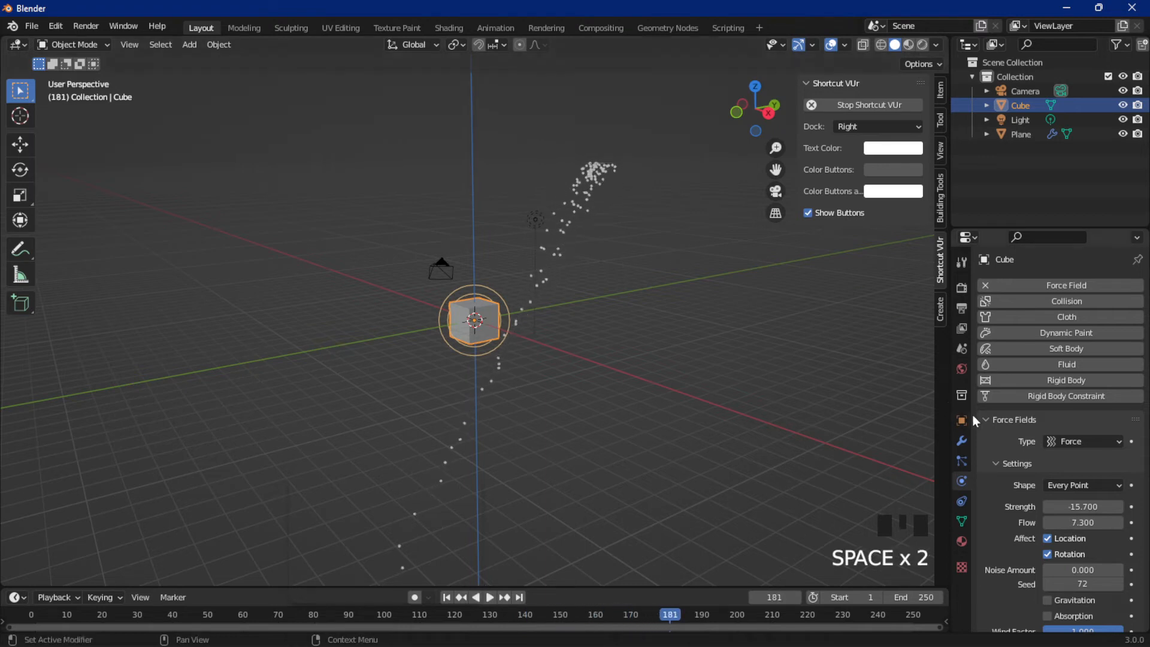
pyautogui.press('space')
pyautogui.scroll(3, 638, 238)
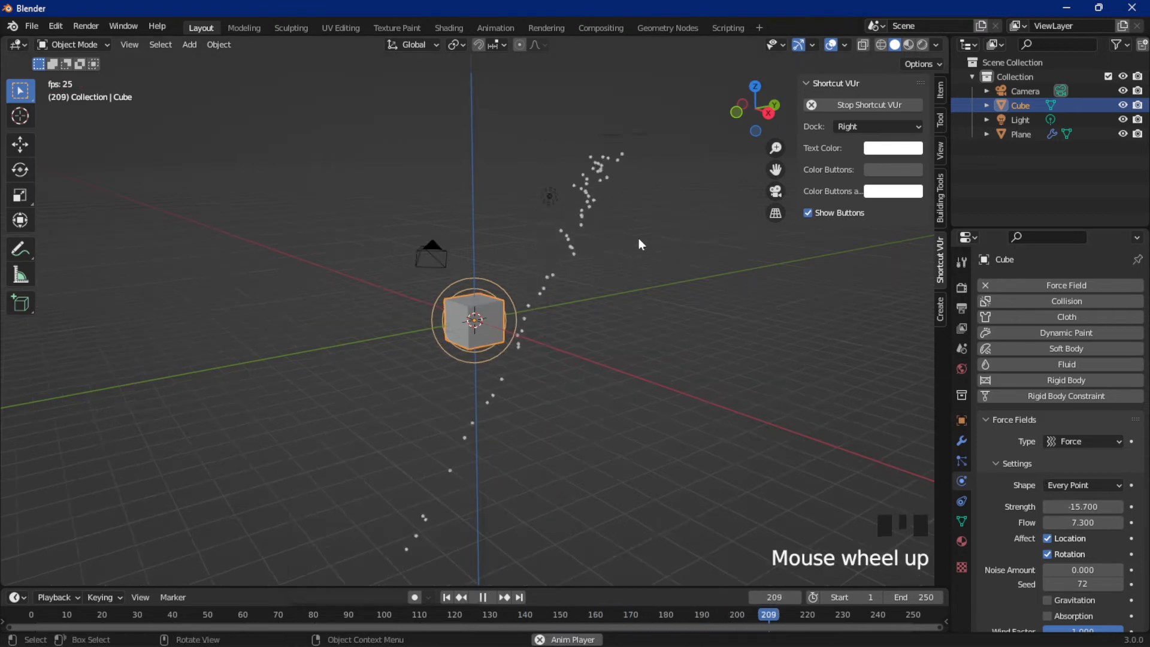
pyautogui.press('space')
pyautogui.scroll(-4, 644, 239)
pyautogui.press('space')
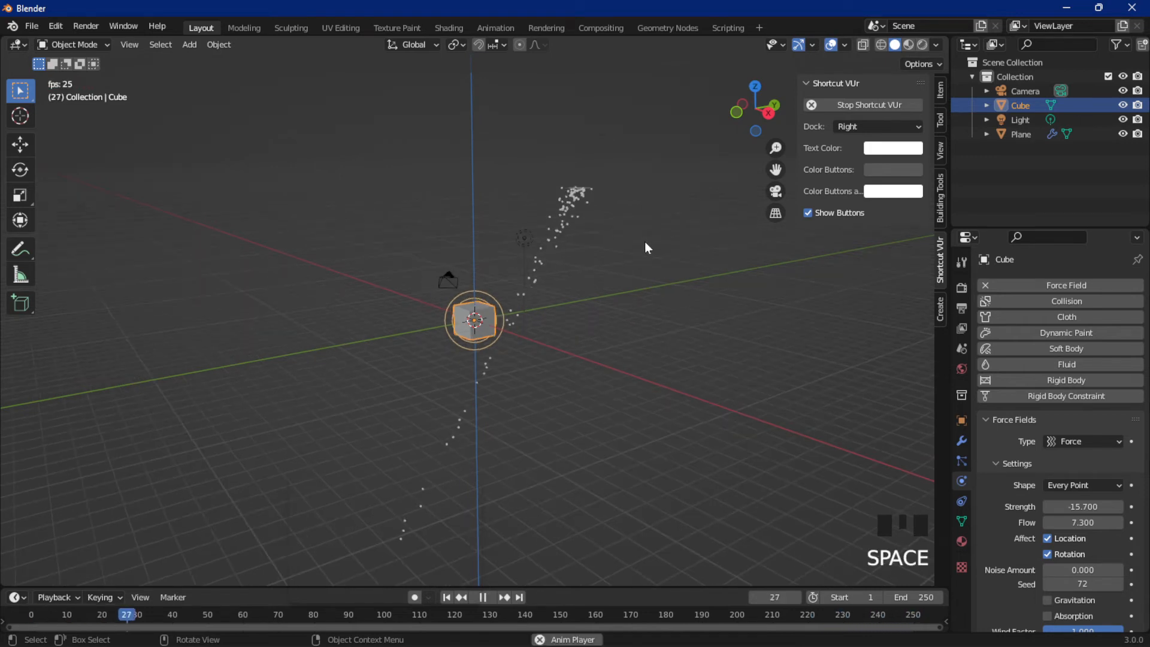
pyautogui.press('space')
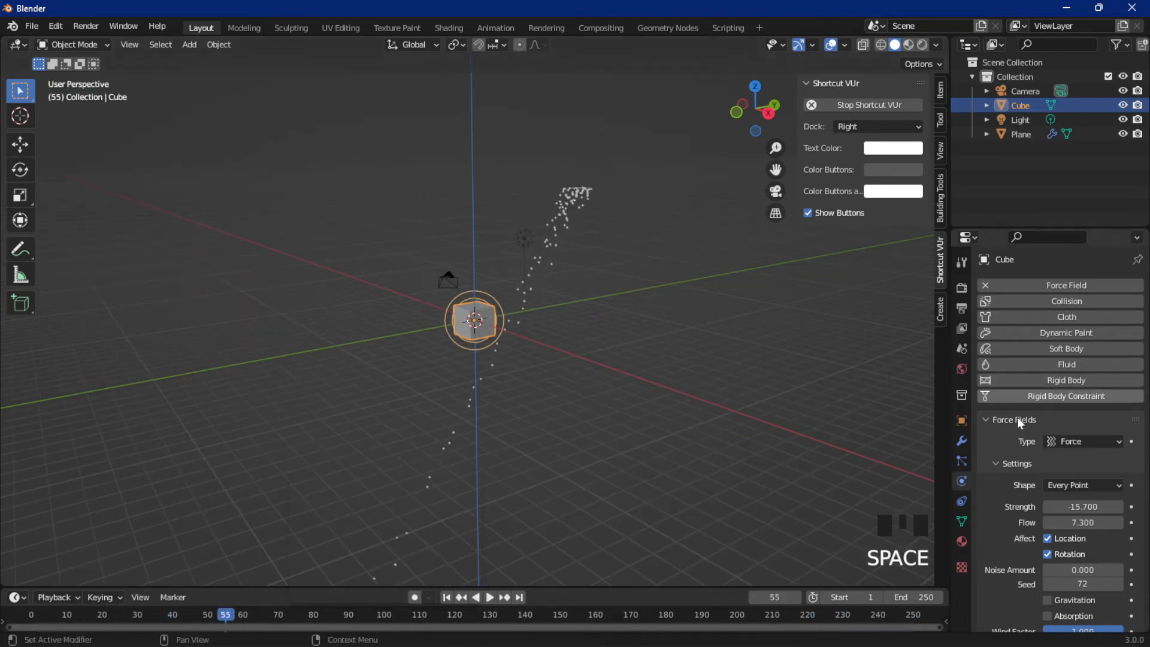
# Step: Set the cube's force field Flow back to 0 and play the animation to compare
pyautogui.moveTo(1057, 522); pyautogui.dragTo(1021, 522)
pyautogui.press('space')
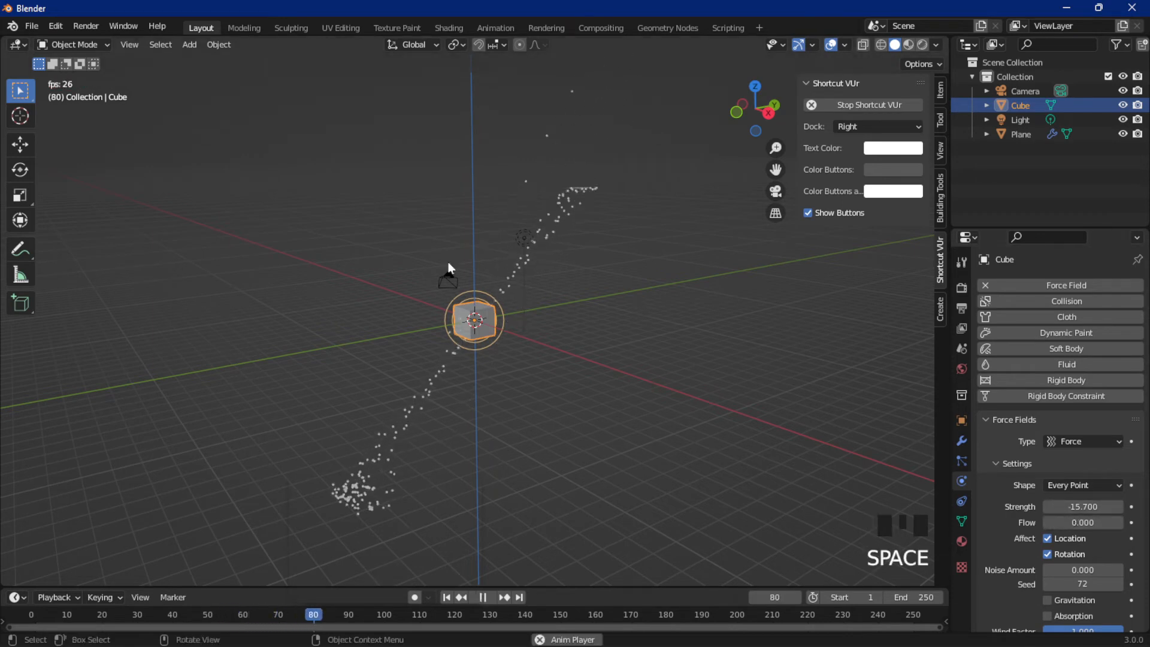
pyautogui.press('space')
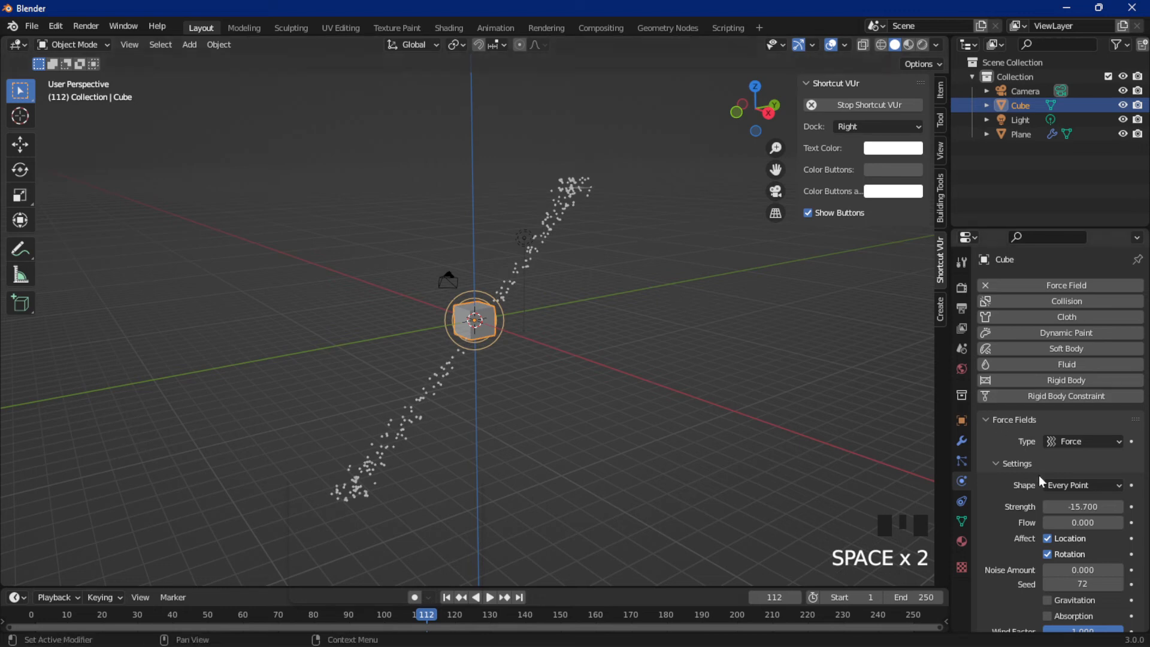
# Step: Set the force field Strength to -22.400, preview the animation and return to the first frame
pyautogui.moveTo(1083, 507); pyautogui.dragTo(1083, 507)
pyautogui.press('space')
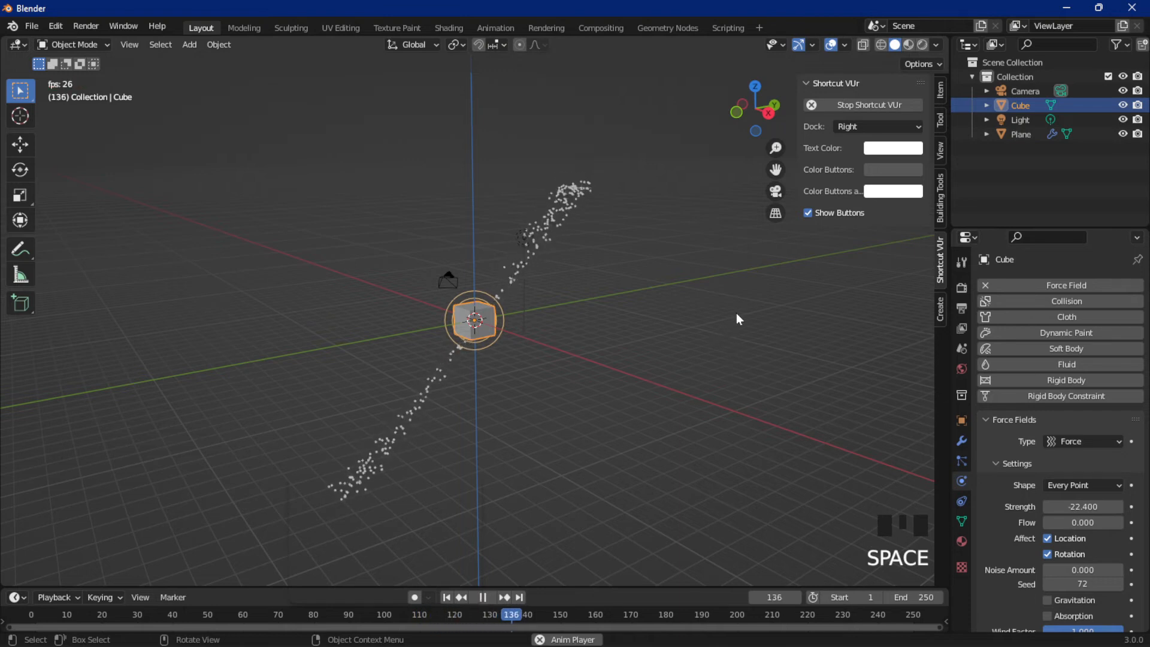
pyautogui.press('space')
pyautogui.hotkey('shift', 'Left')
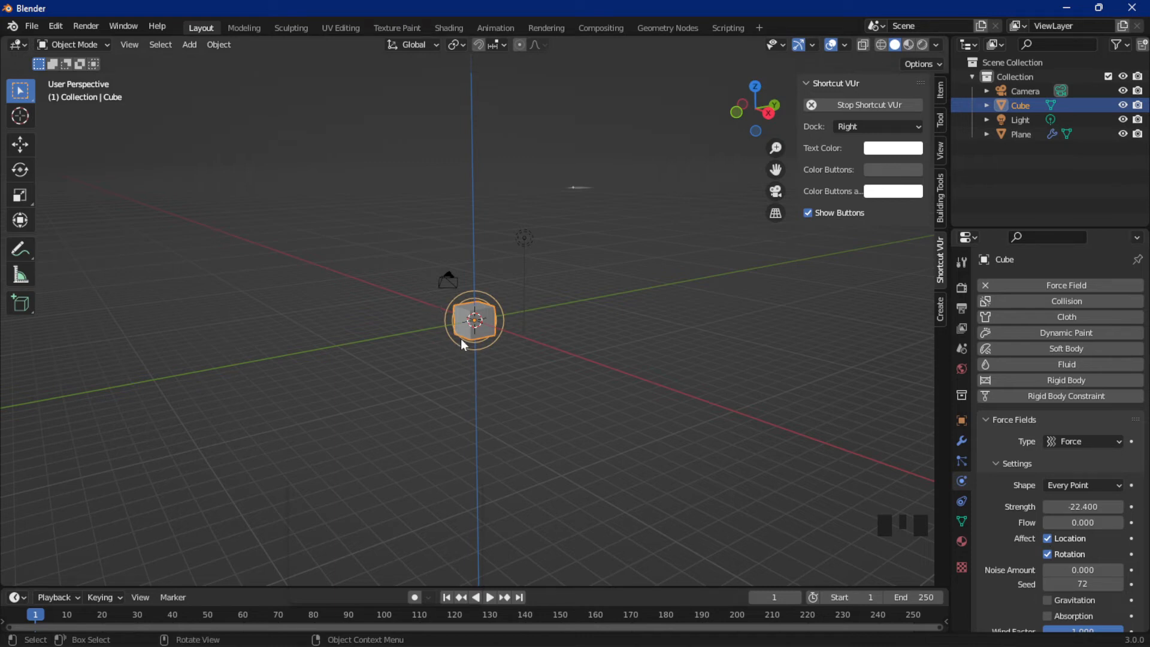
# Step: Turn off Location for the cube's force field, preview the falling particles, and turn off Rotation as well
pyautogui.scroll(4, 490, 324)
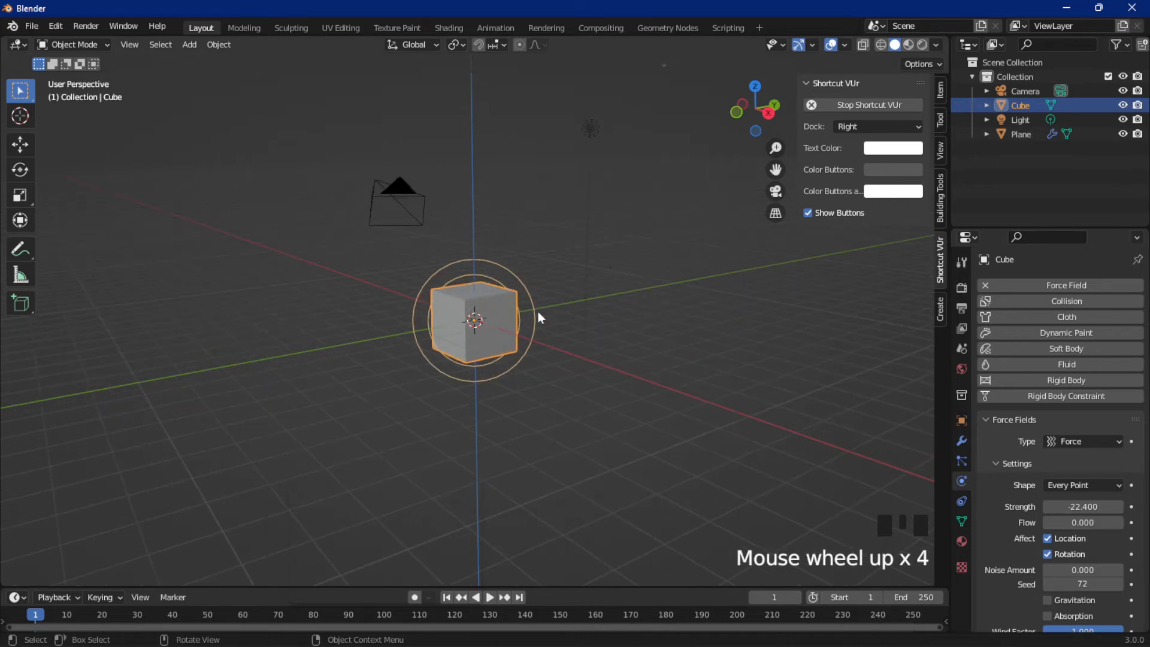
pyautogui.moveTo(775, 169); pyautogui.dragTo(775, 267)
pyautogui.moveTo(649, 139); pyautogui.dragTo(646, 134)
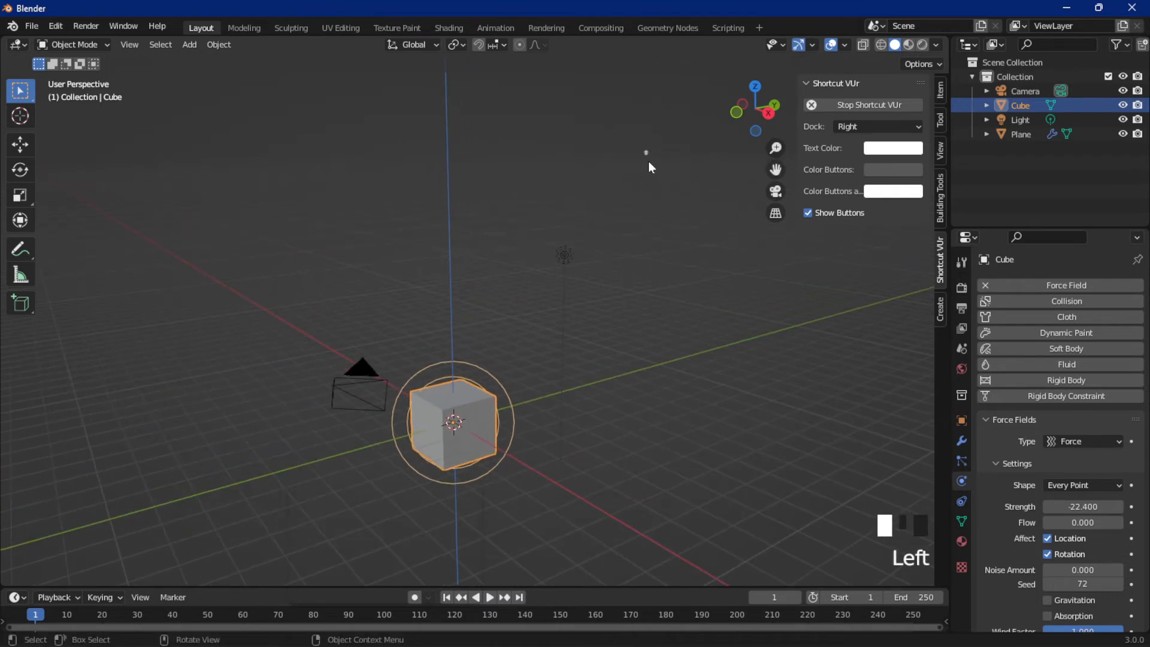
pyautogui.click(1047, 539)
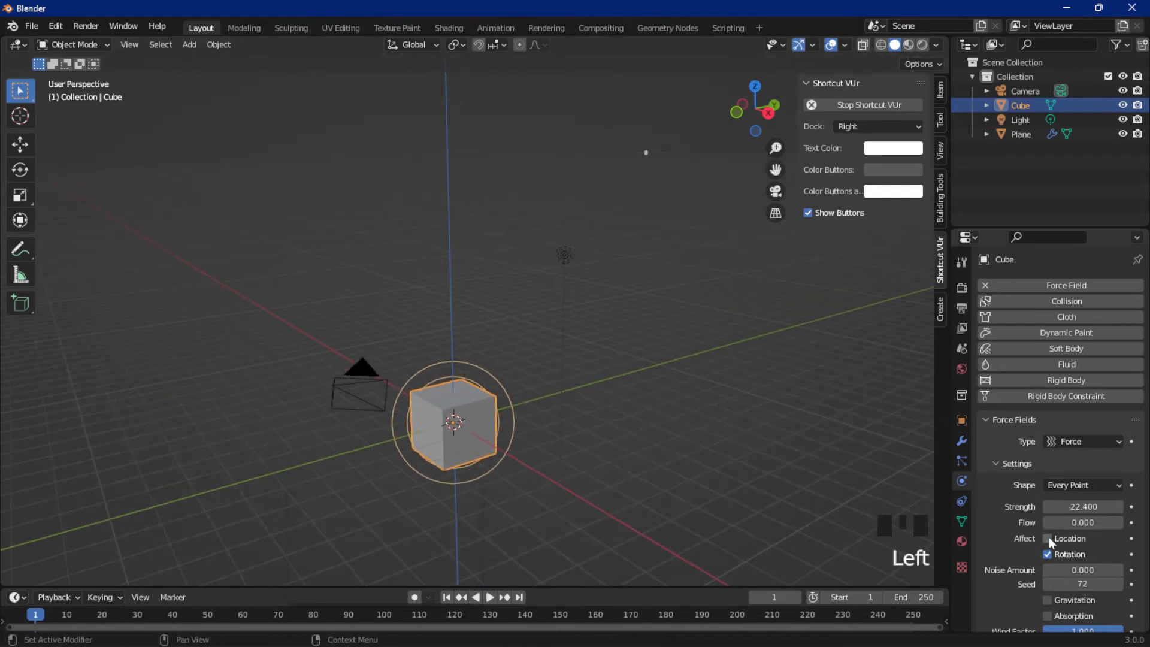
pyautogui.press('space')
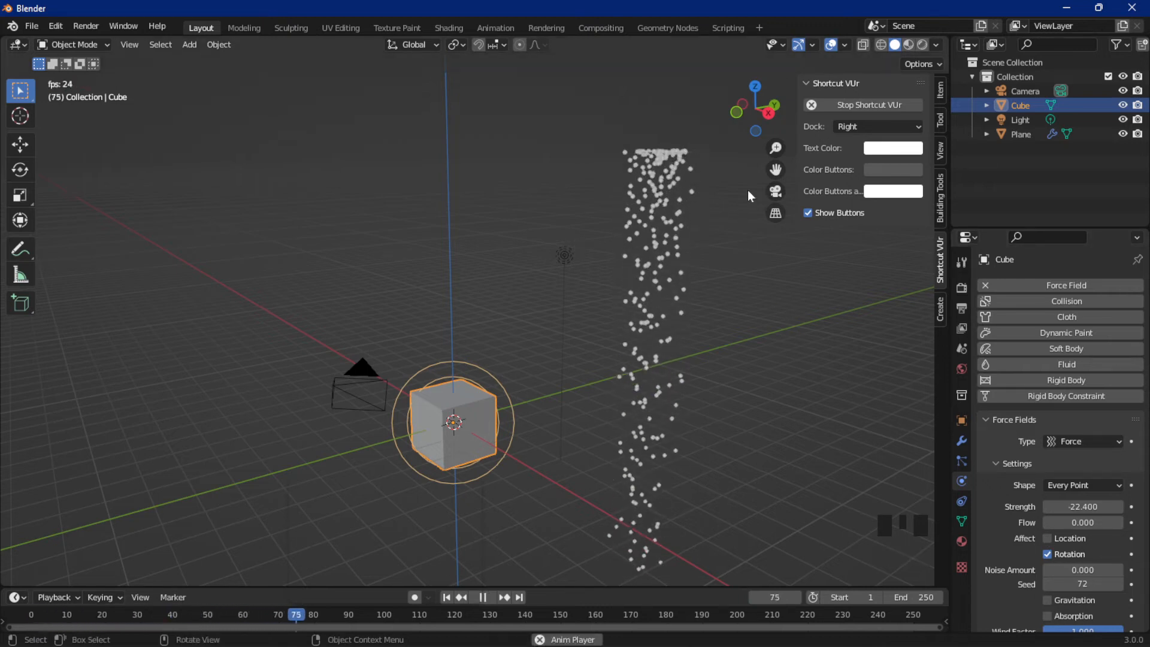
pyautogui.press('space')
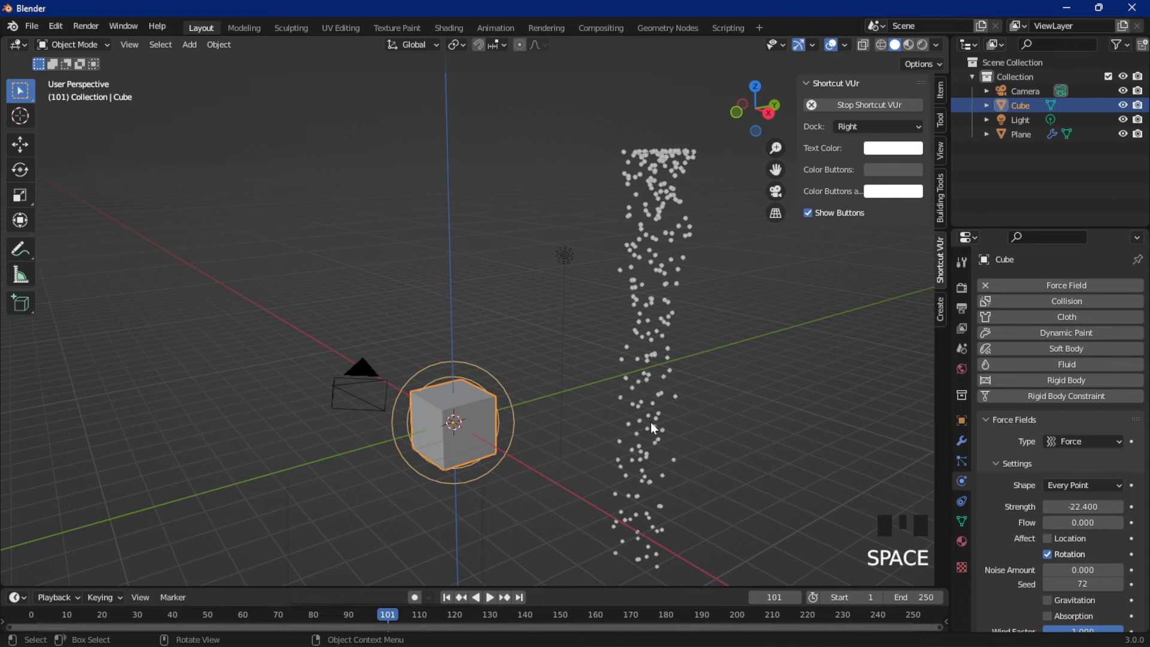
pyautogui.click(1047, 554)
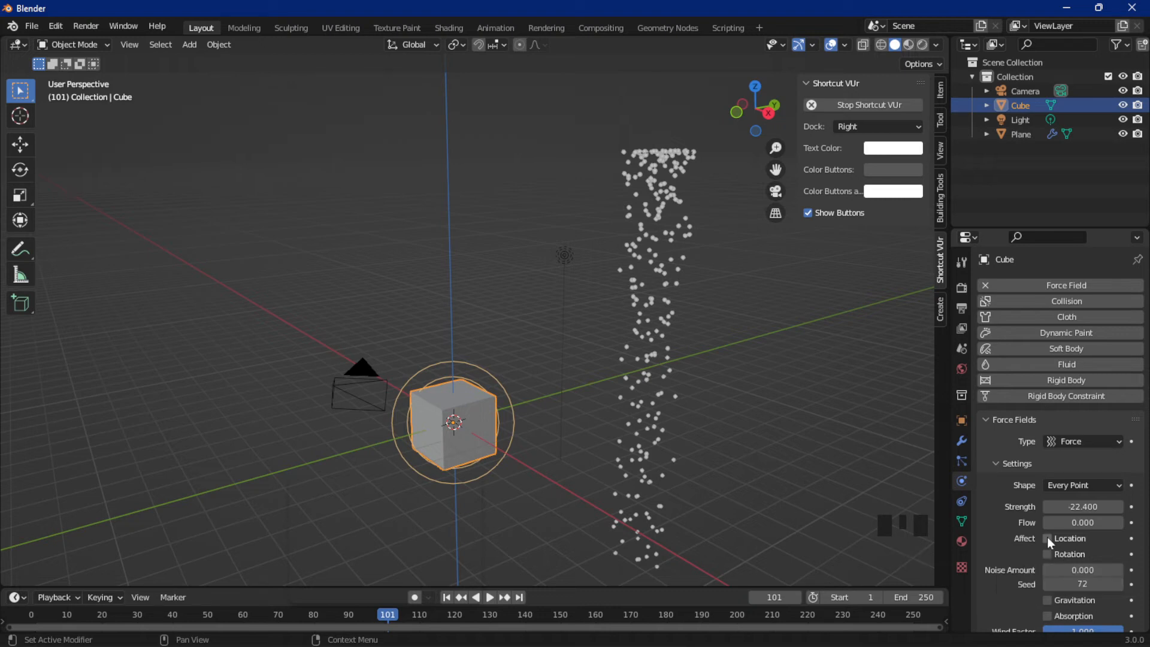
# Step: Turn Location back on for the cube's force field, preview the particles and return to the first frame
pyautogui.click(1047, 537)
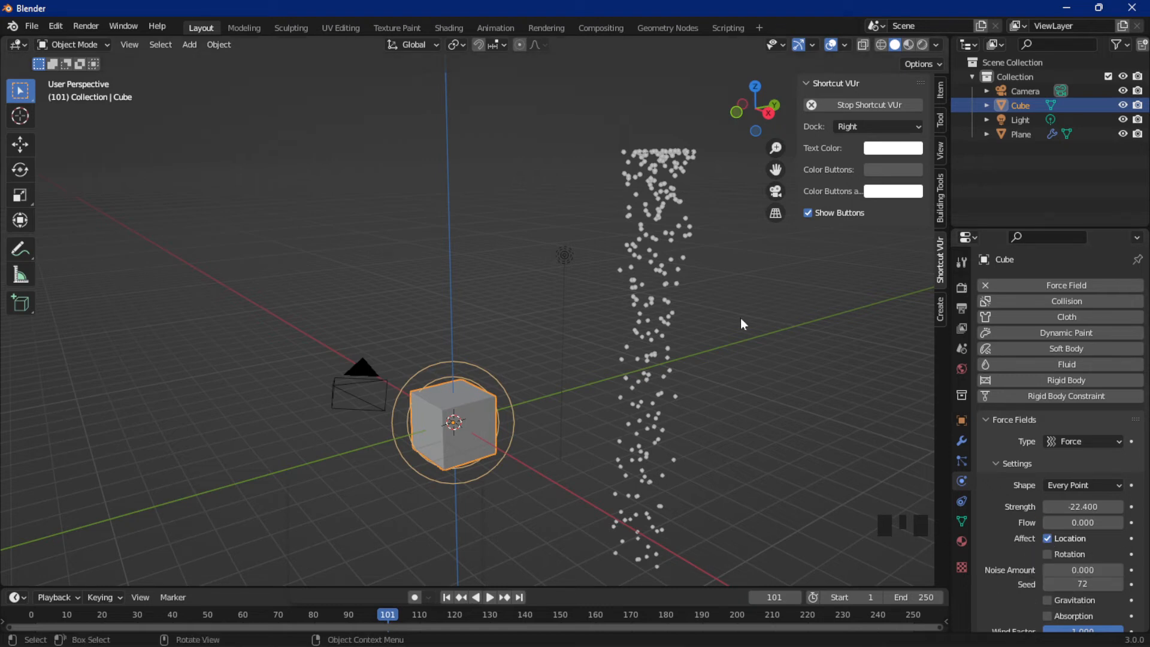
pyautogui.press('space')
pyautogui.press('space')
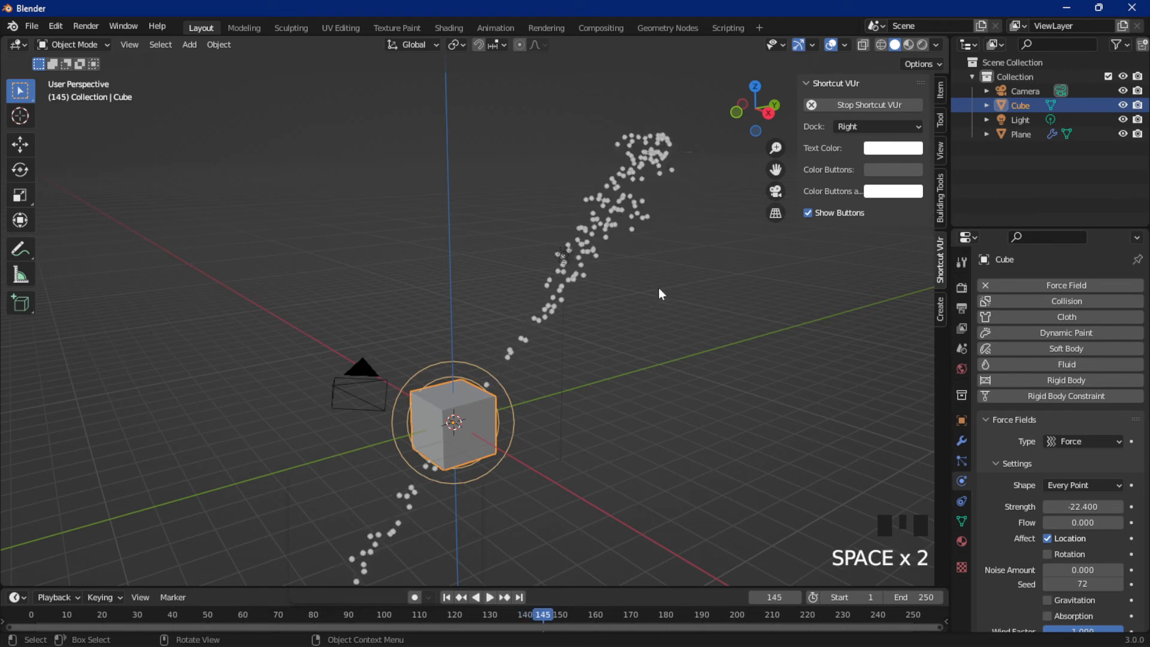
pyautogui.hotkey('shift', 'Left')
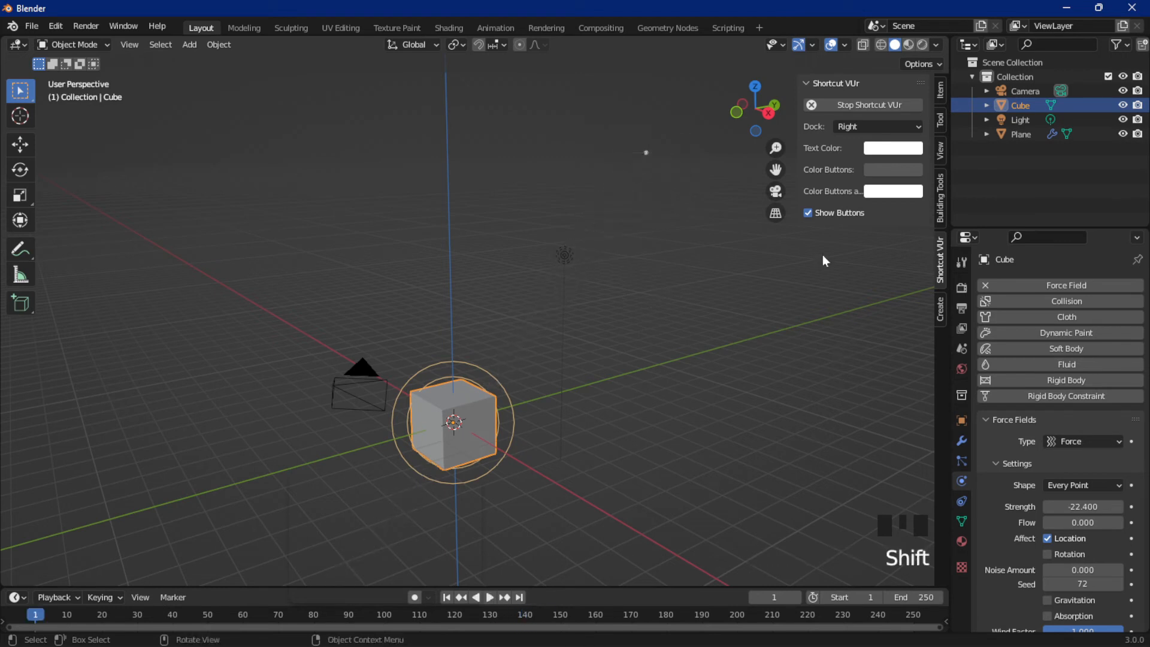
# Step: Set the force field Strength to -6.100 and Flow to 7.900, and play the animation to check the particles
pyautogui.moveTo(1080, 507); pyautogui.dragTo(1107, 522)
pyautogui.press('space')
pyautogui.scroll(-3, 772, 373)
pyautogui.press('space')
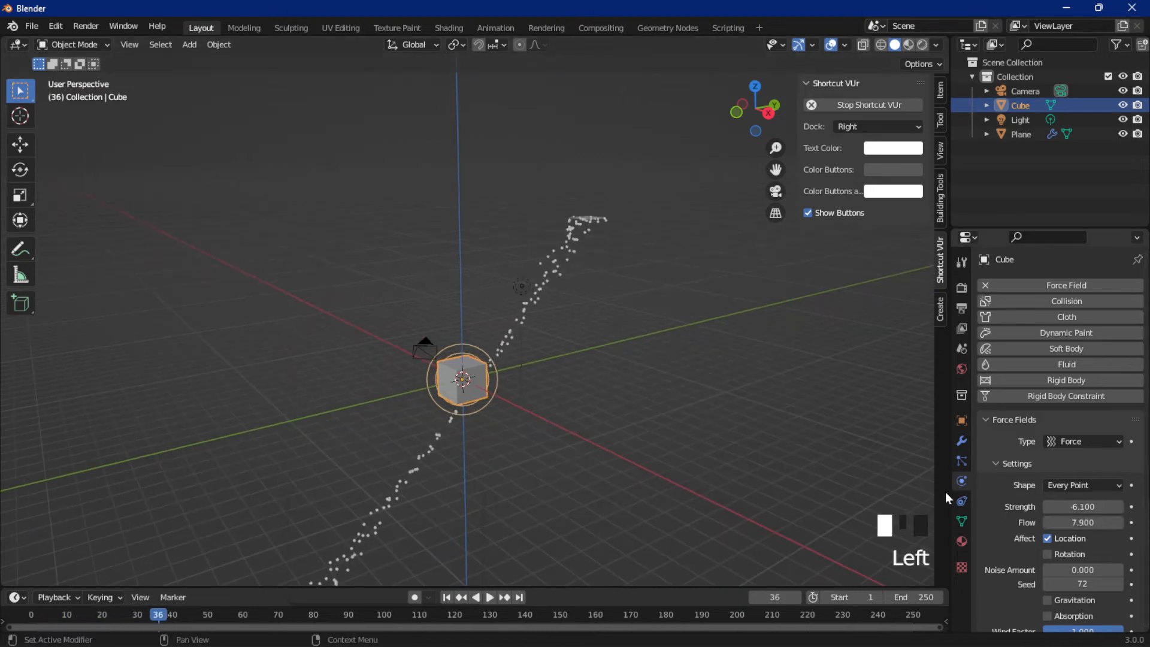
pyautogui.press('space')
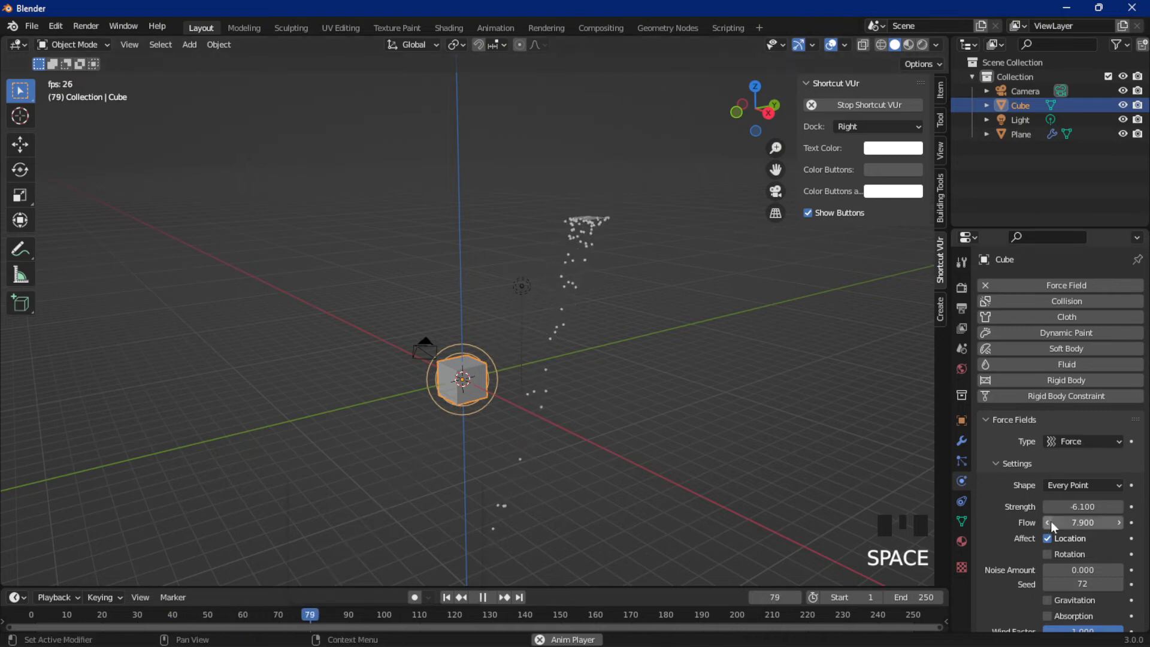
pyautogui.press('space')
# Step: Set the force field Flow to 2.800, play the animation with the sidebar hidden, and return to the first frame
pyautogui.press('Left')
pyautogui.moveTo(1082, 522); pyautogui.dragTo(1054, 522)
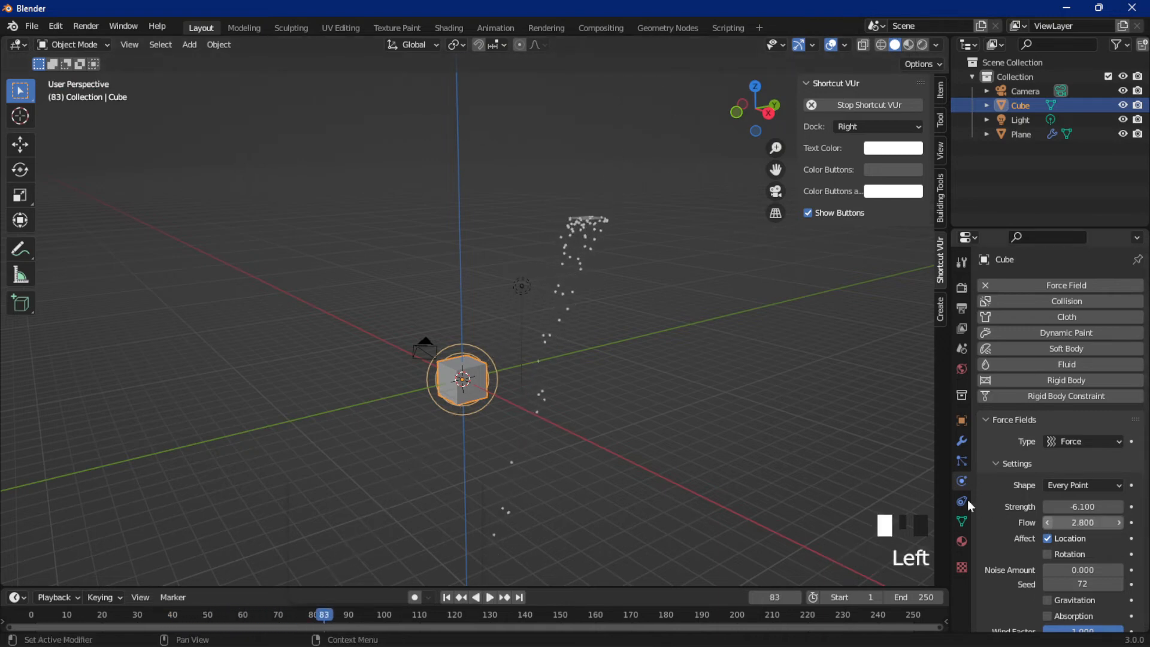
pyautogui.press('space')
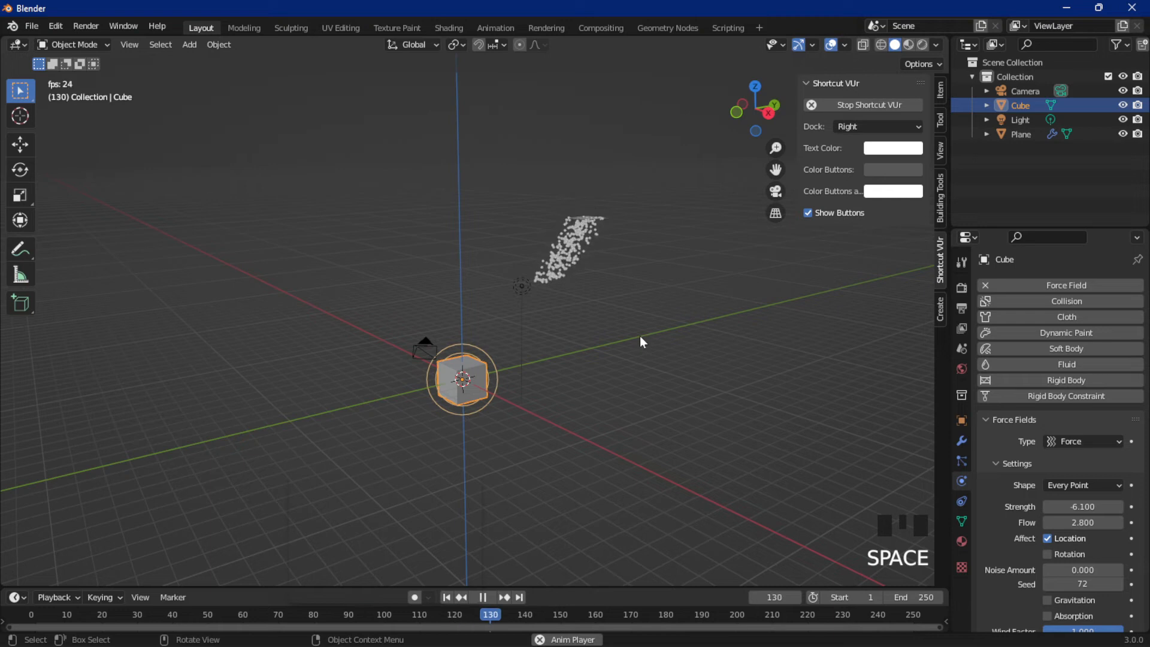
pyautogui.scroll(1, 639, 337)
pyautogui.scroll(1, 635, 324)
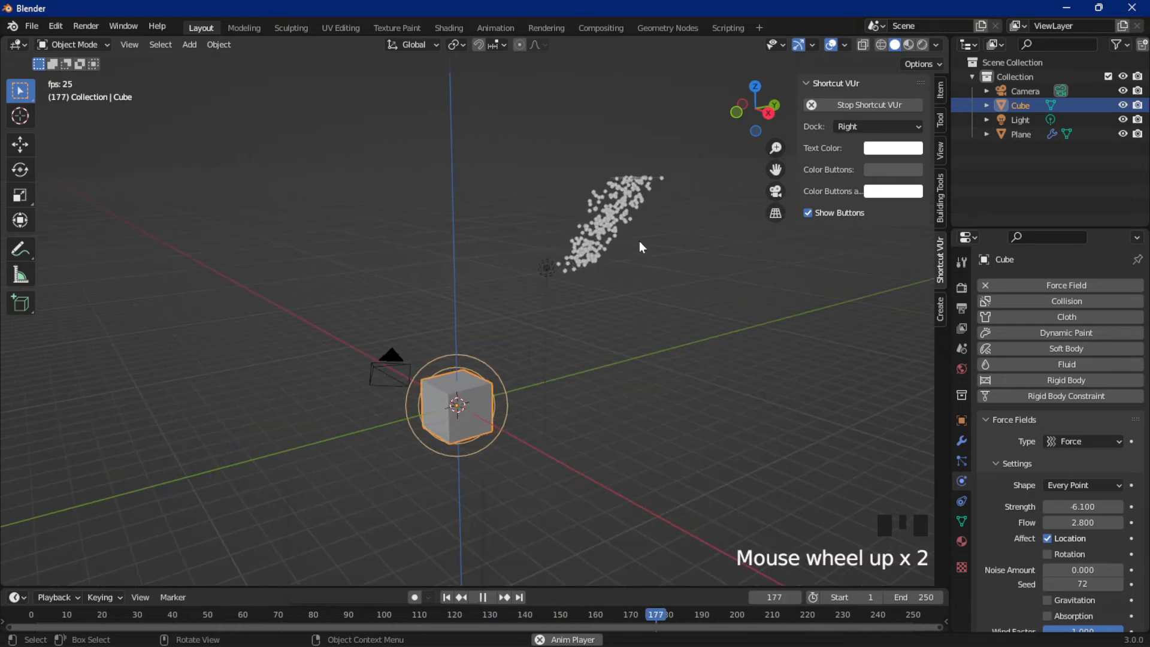
pyautogui.press('n')
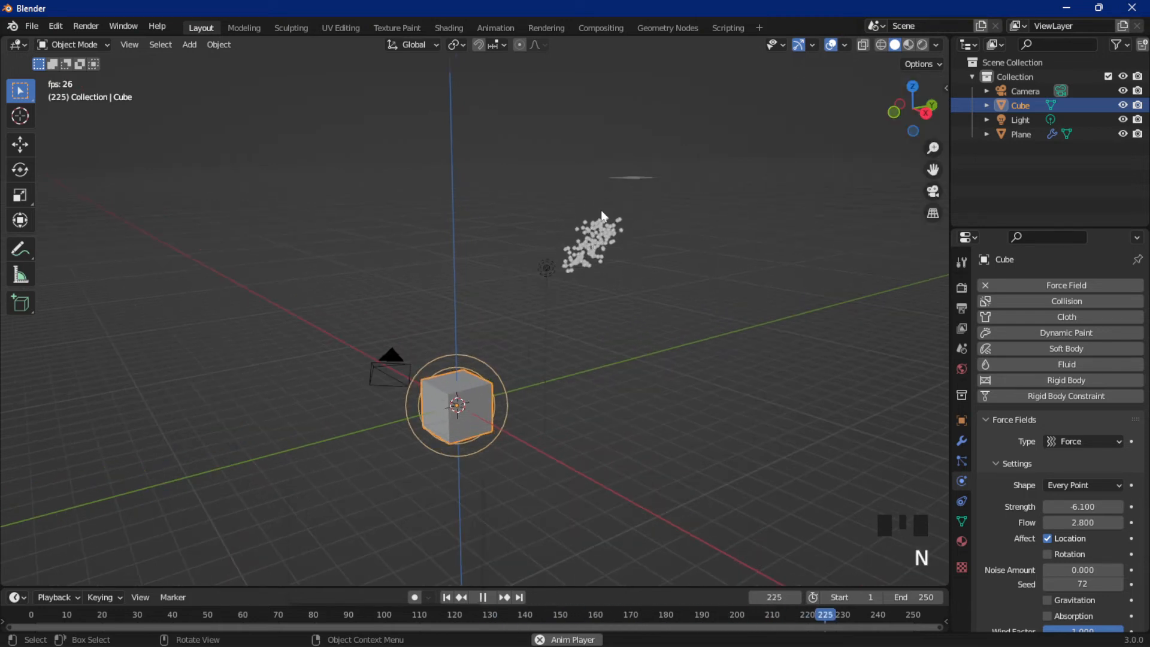
pyautogui.press('space')
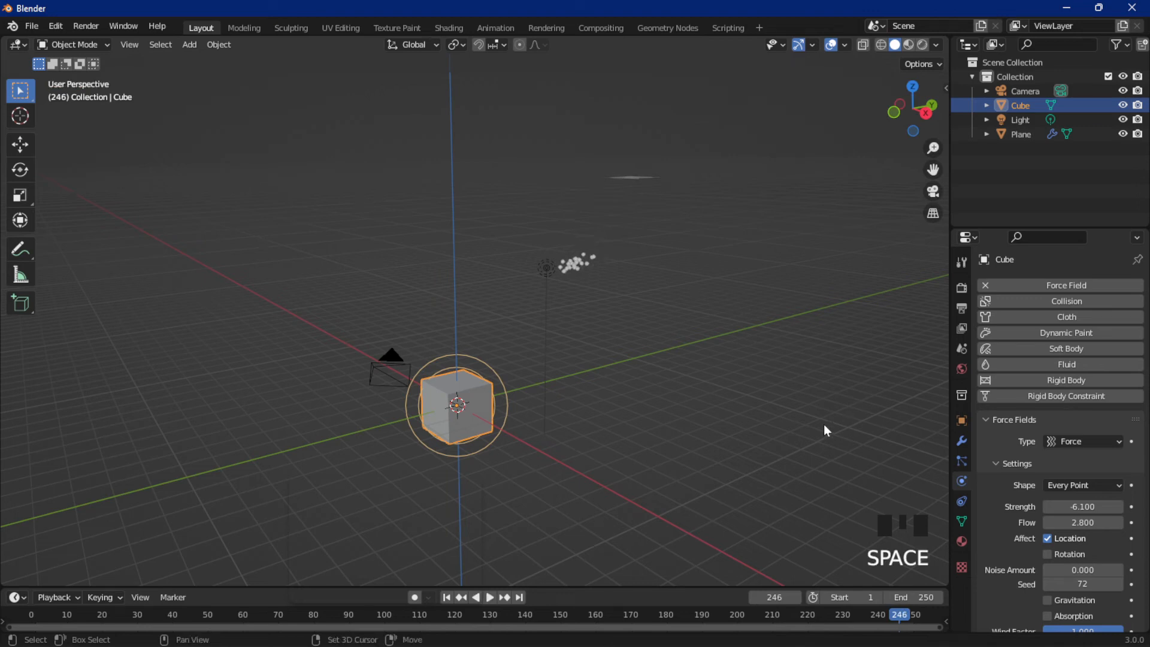
pyautogui.hotkey('shift', 'Left')
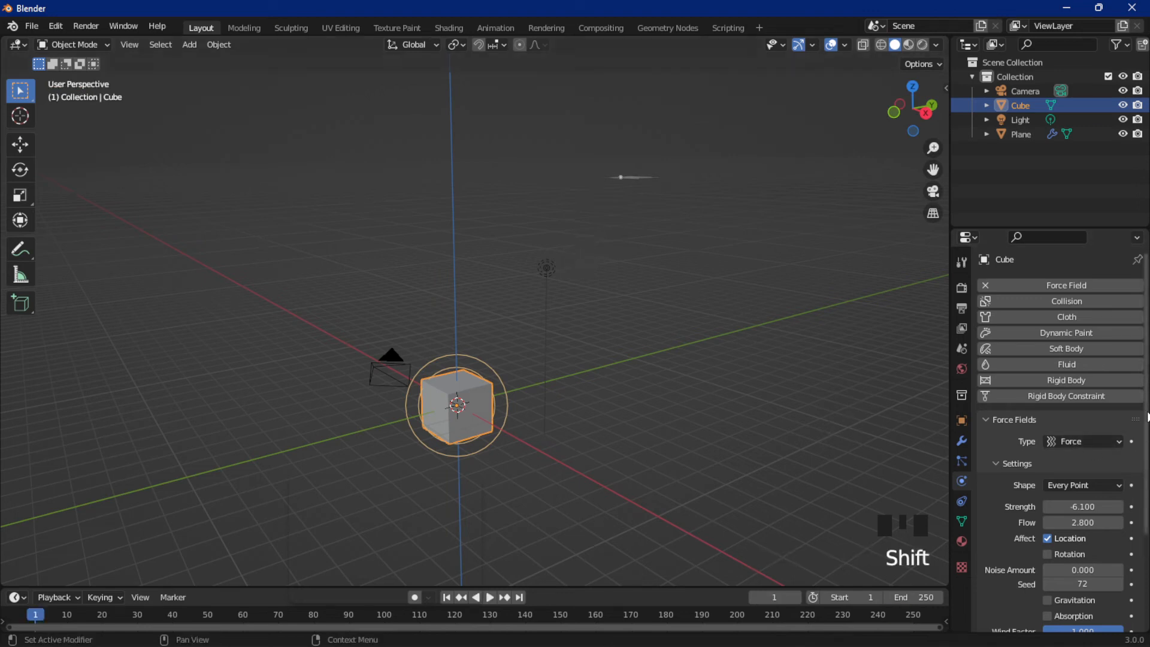
# Step: Draw seven freehand annotation circles of varying sizes in the space above and beside the cube
pyautogui.moveTo(1146, 415); pyautogui.dragTo(1145, 498)
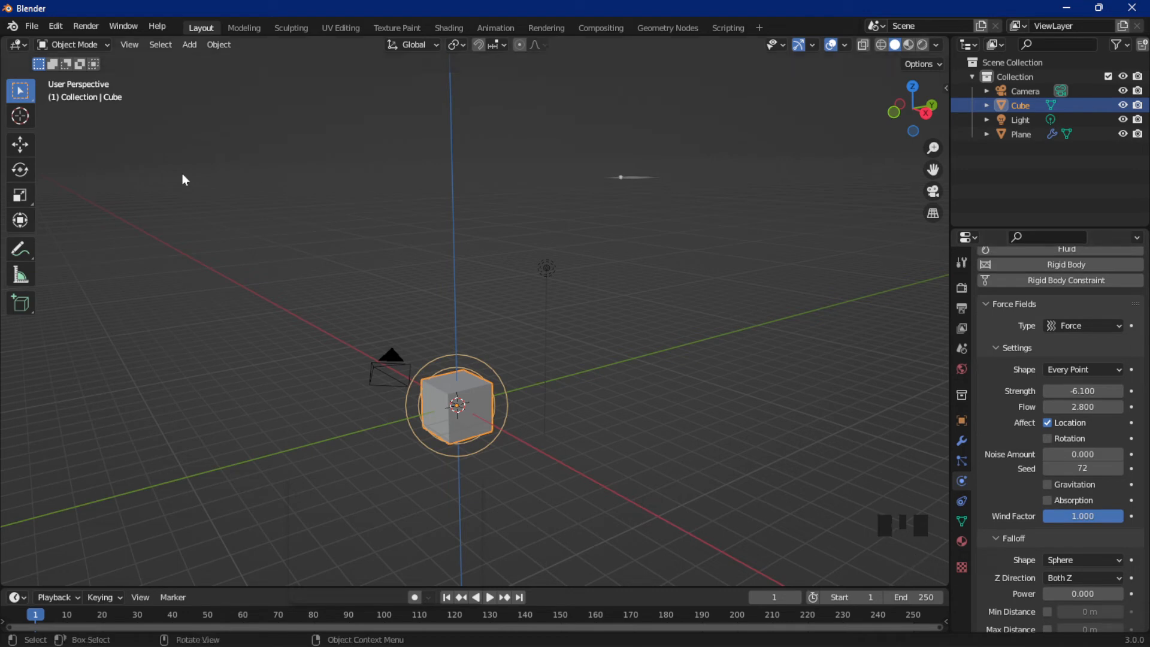
pyautogui.click(20, 247)
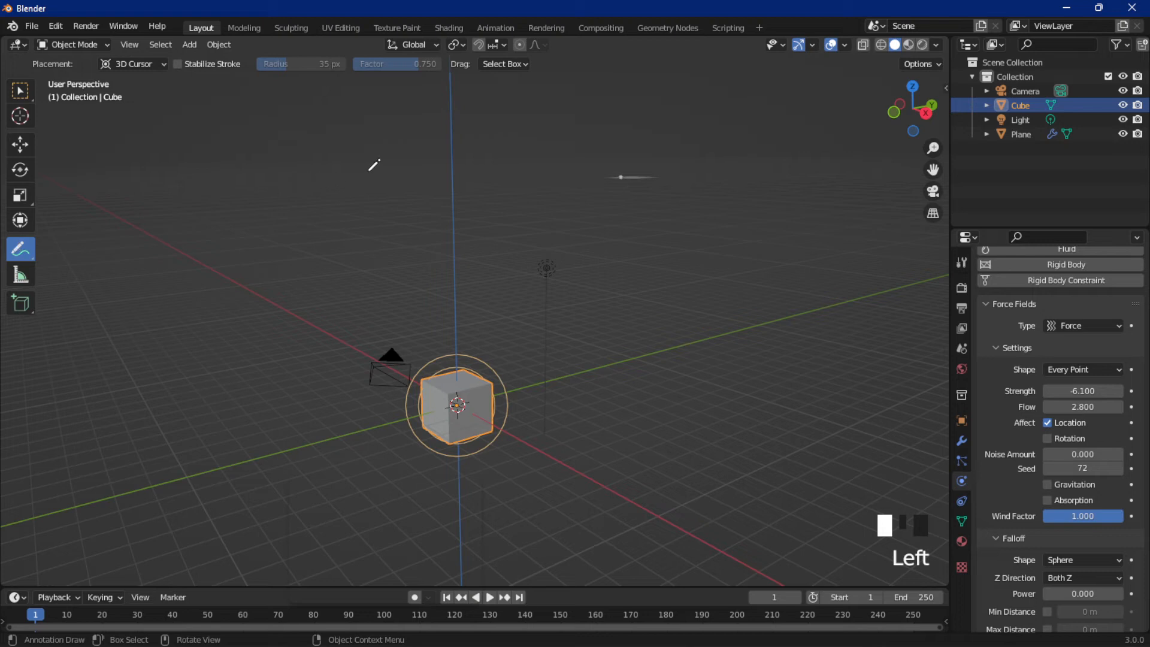
pyautogui.moveTo(488, 159)
pyautogui.mouseDown()
pyautogui.moveTo(498, 189)
pyautogui.moveTo(479, 160)
pyautogui.mouseUp()
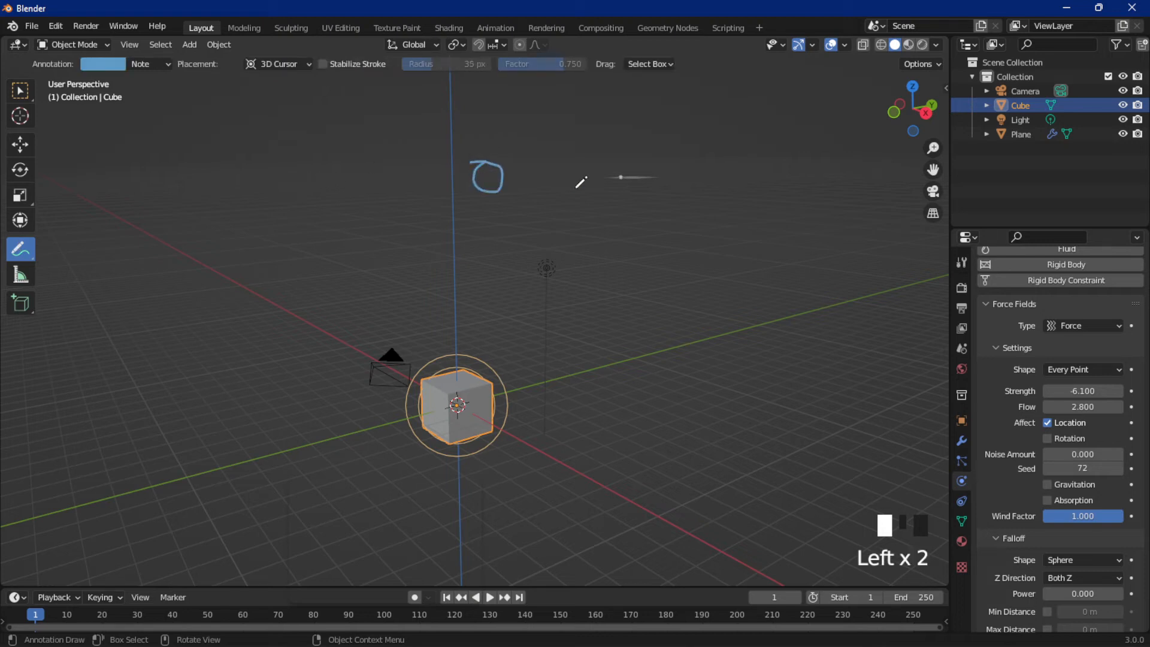
pyautogui.moveTo(574, 190)
pyautogui.mouseDown()
pyautogui.moveTo(572, 247)
pyautogui.moveTo(573, 191)
pyautogui.mouseUp()
pyautogui.moveTo(423, 245)
pyautogui.mouseDown()
pyautogui.moveTo(418, 261)
pyautogui.moveTo(453, 254)
pyautogui.mouseUp()
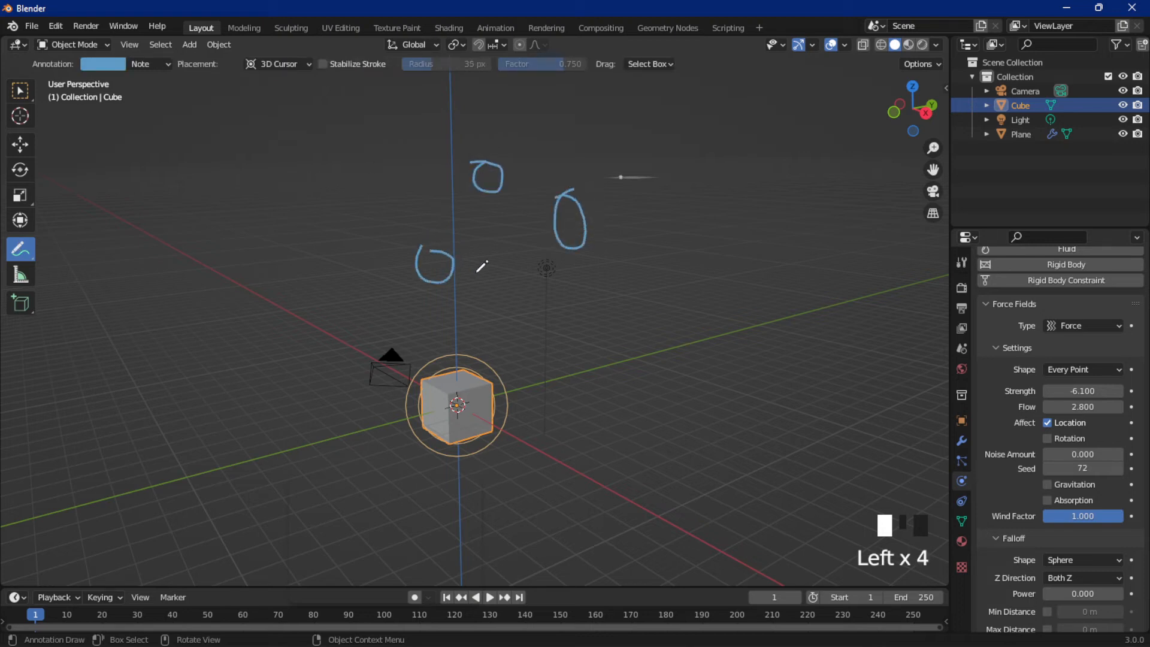
pyautogui.moveTo(551, 289)
pyautogui.mouseDown()
pyautogui.moveTo(527, 304)
pyautogui.moveTo(562, 291)
pyautogui.mouseUp()
pyautogui.moveTo(673, 269); pyautogui.dragTo(671, 258)
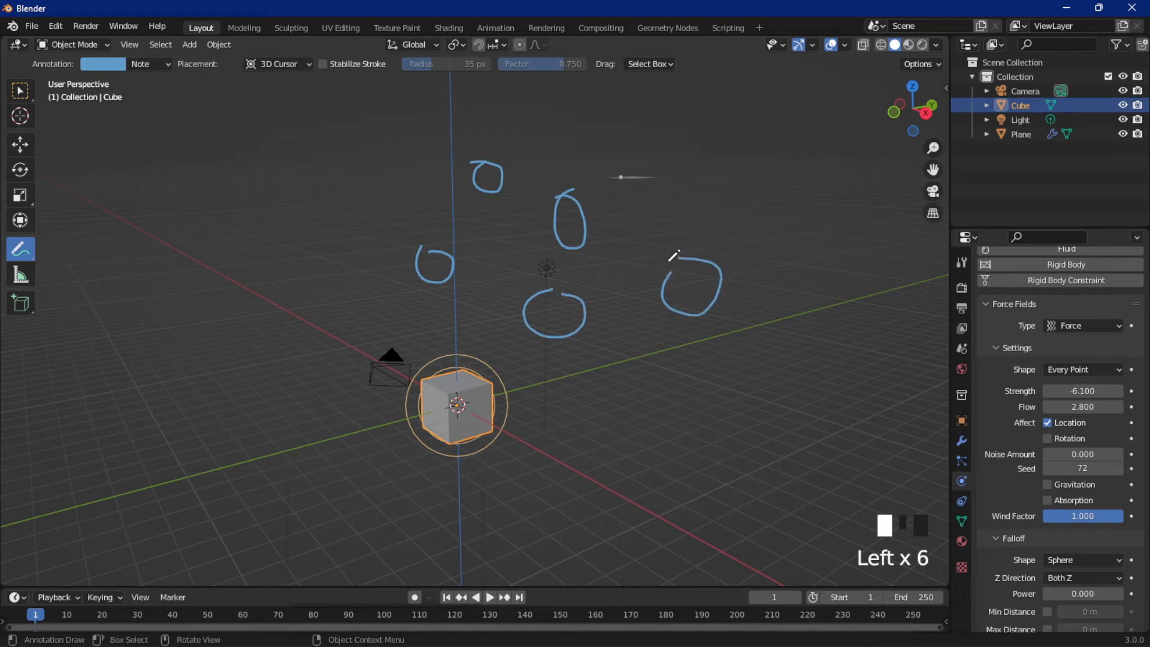
pyautogui.moveTo(657, 197); pyautogui.dragTo(654, 203)
pyautogui.moveTo(617, 335)
pyautogui.mouseDown()
pyautogui.moveTo(605, 395)
pyautogui.moveTo(647, 343)
pyautogui.mouseUp()
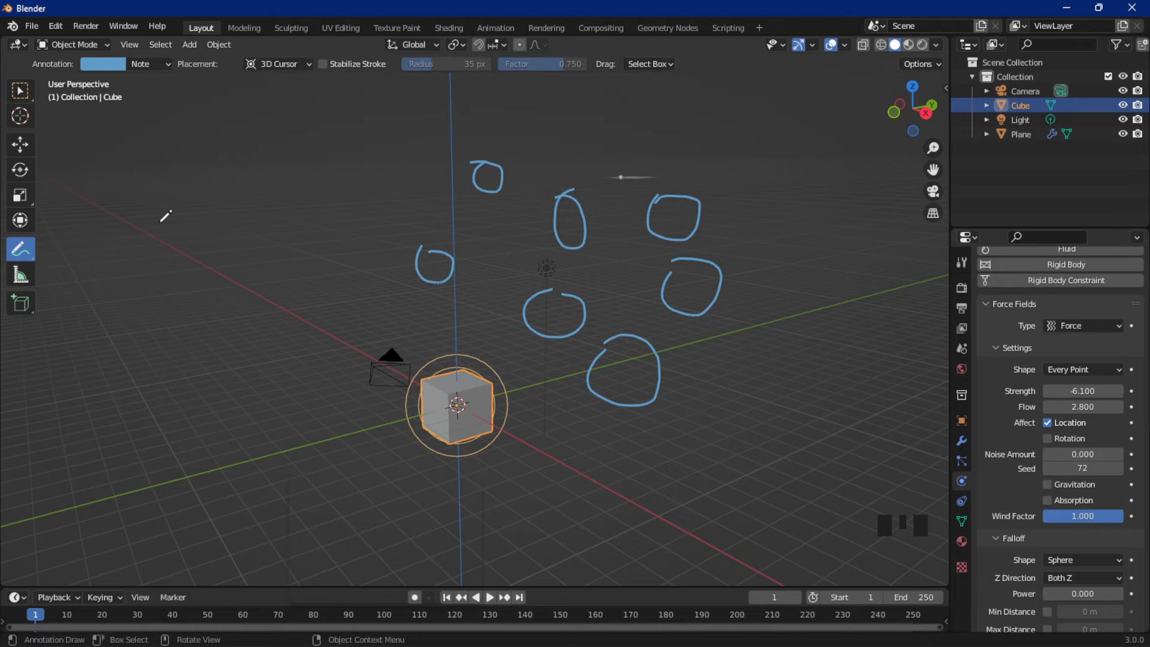
# Step: Erase all the annotation strokes with the Annotate Eraser and return to the Select Box tool
pyautogui.moveTo(16, 243); pyautogui.dragTo(17, 248)
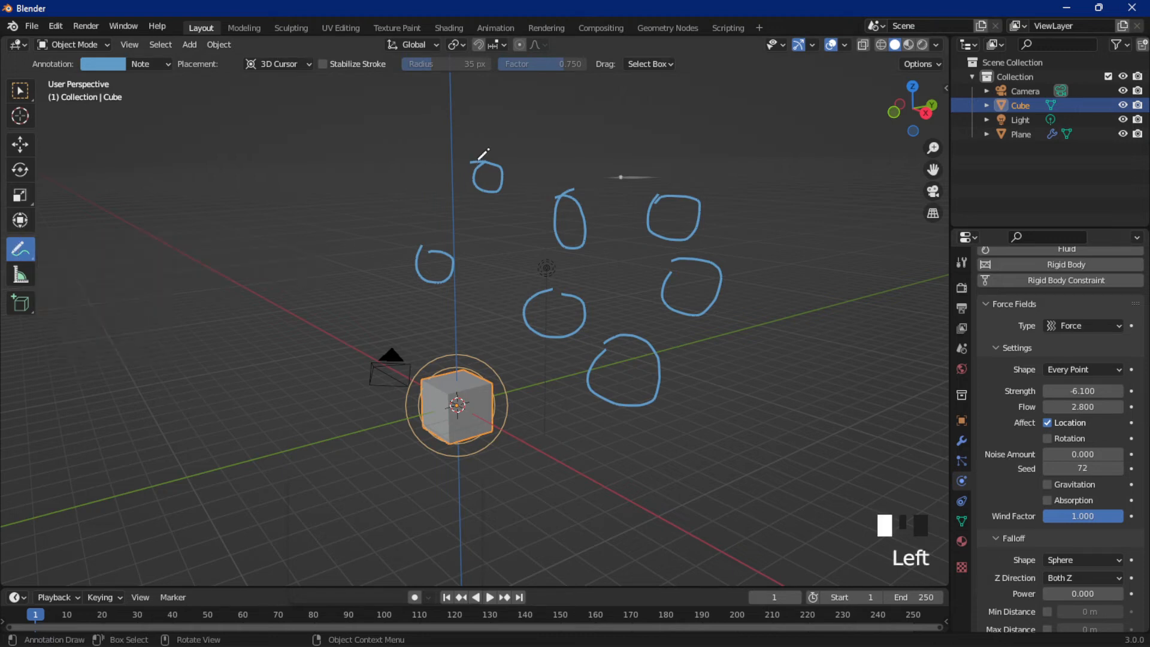
pyautogui.moveTo(370, 132); pyautogui.dragTo(367, 196)
pyautogui.moveTo(14, 252); pyautogui.dragTo(123, 341)
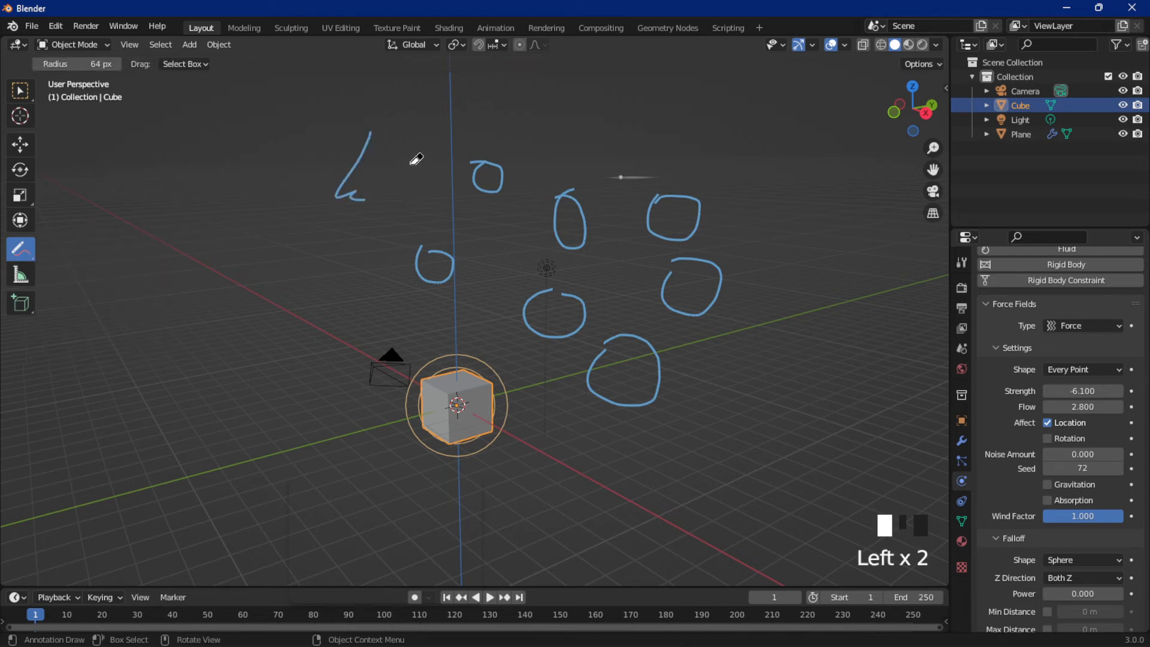
pyautogui.moveTo(359, 174)
pyautogui.mouseDown()
pyautogui.moveTo(465, 146)
pyautogui.moveTo(654, 264)
pyautogui.moveTo(682, 416)
pyautogui.mouseUp()
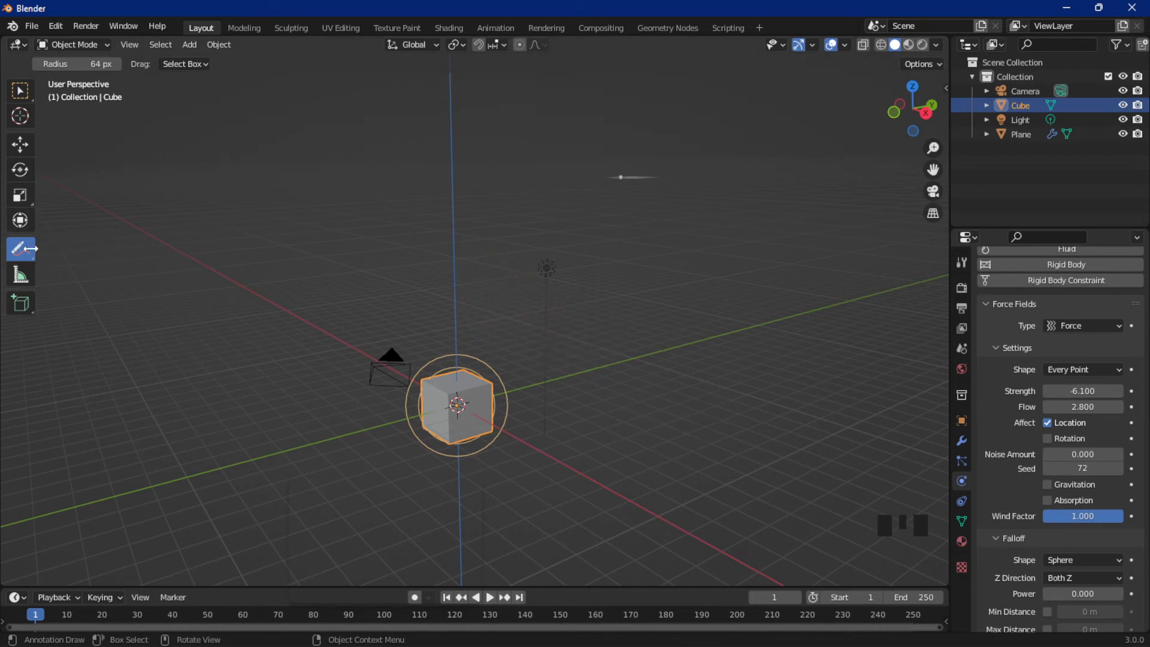
pyautogui.moveTo(30, 248); pyautogui.dragTo(66, 251)
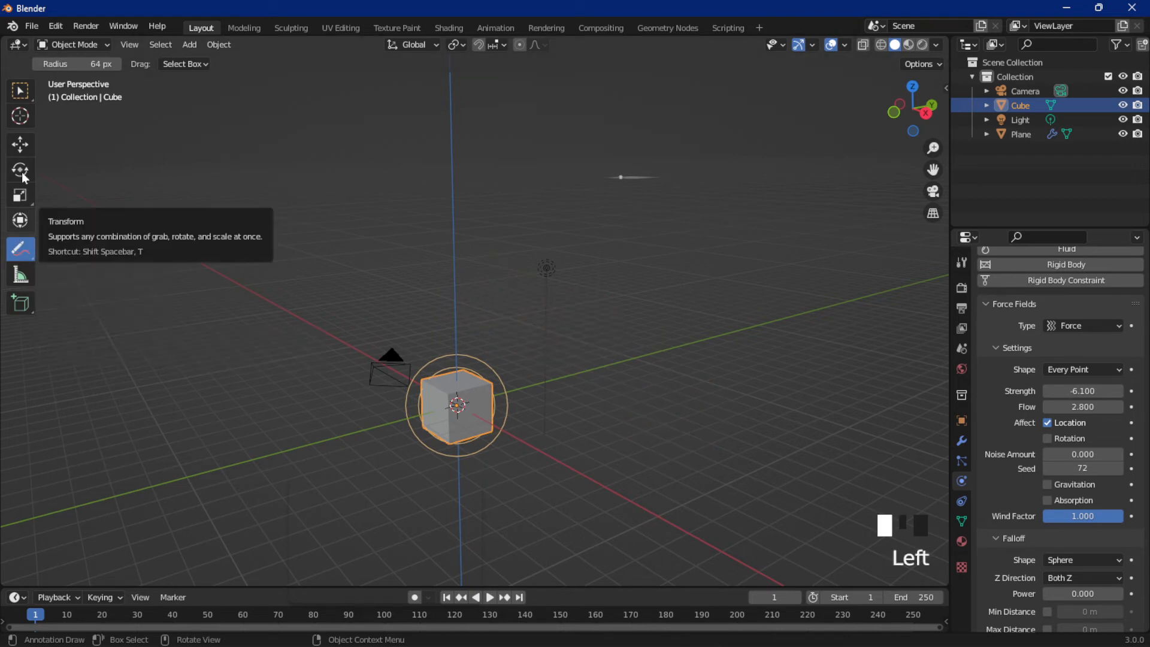
pyautogui.click(19, 91)
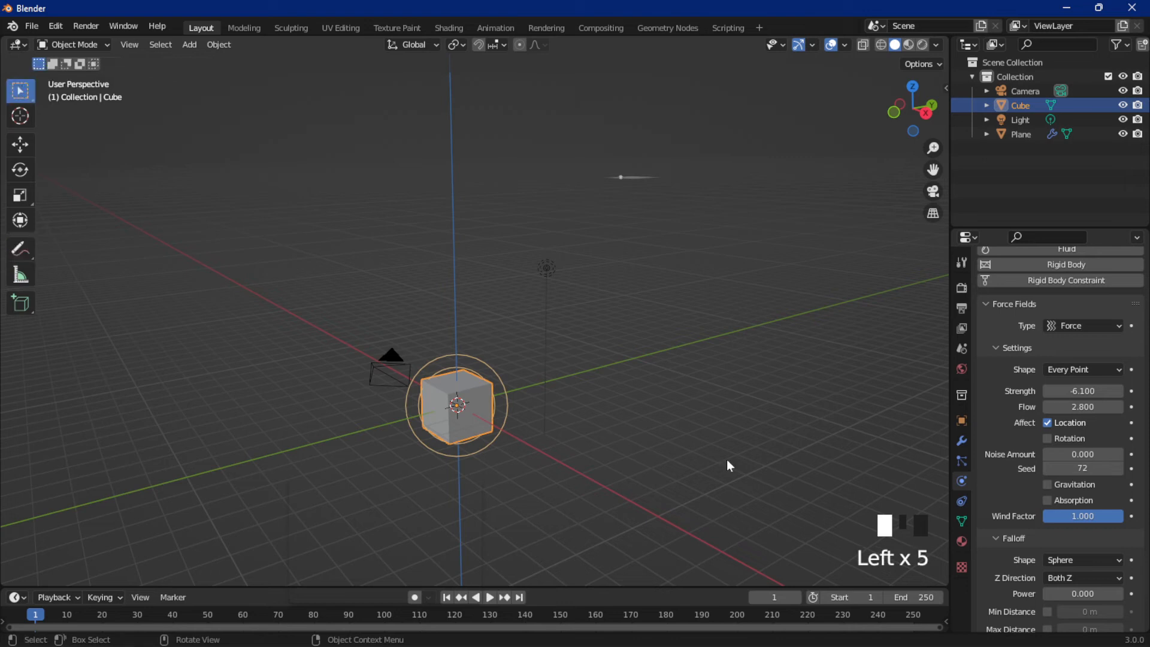
# Step: Set the force field Noise Amount to 7.300 and examine the particle stream close up while the animation plays
pyautogui.press('space')
pyautogui.moveTo(1082, 453); pyautogui.dragTo(1114, 454)
pyautogui.scroll(4, 729, 216)
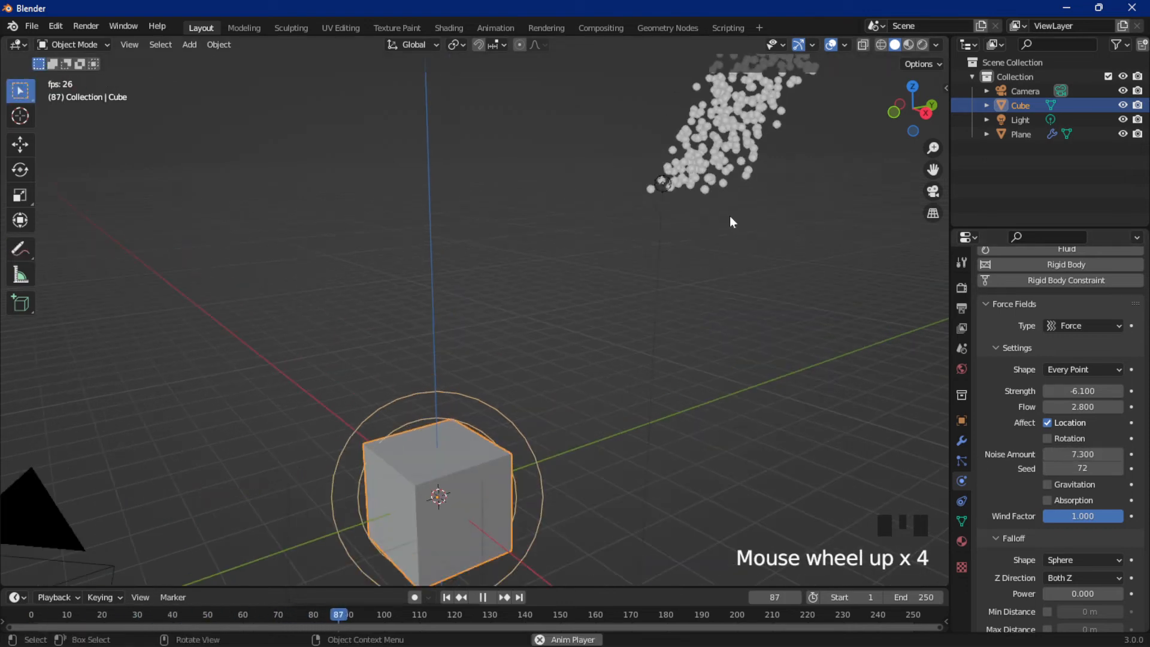
pyautogui.press('space')
pyautogui.moveTo(932, 169); pyautogui.dragTo(658, 389)
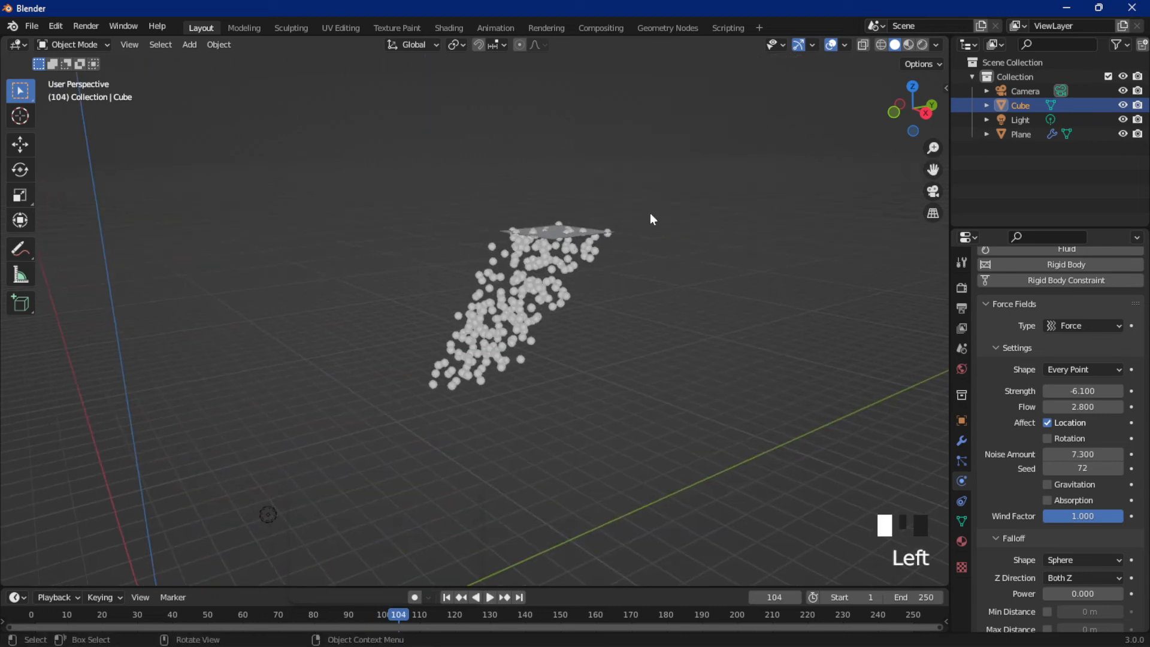
pyautogui.press('space')
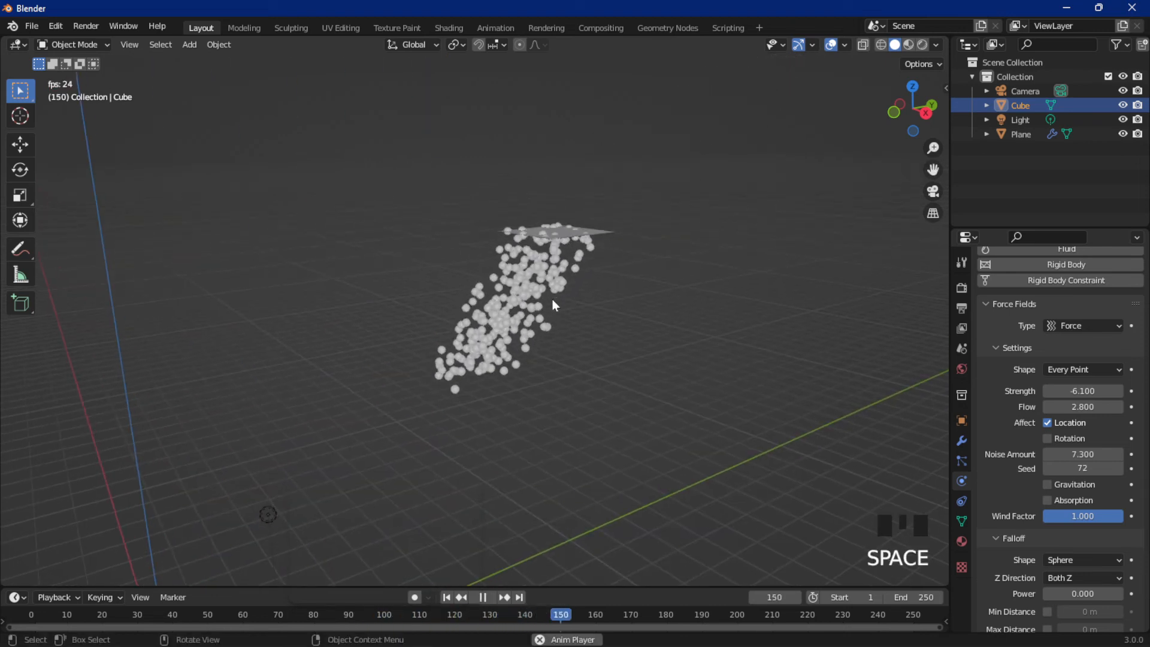
pyautogui.press('space')
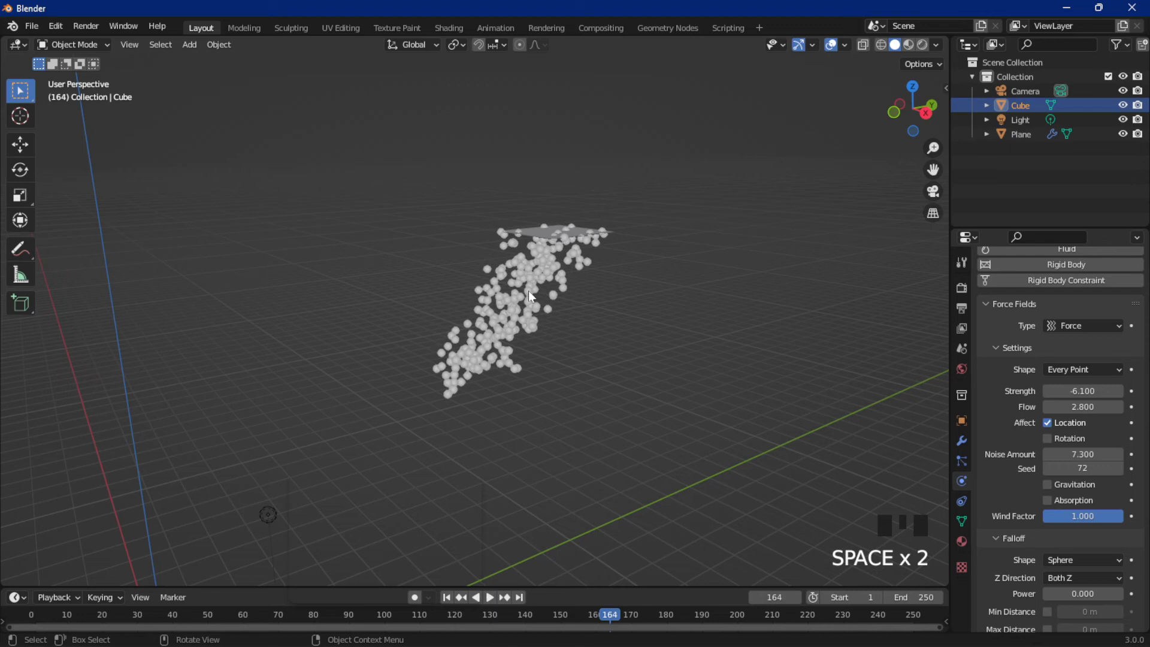
pyautogui.scroll(-4, 528, 295)
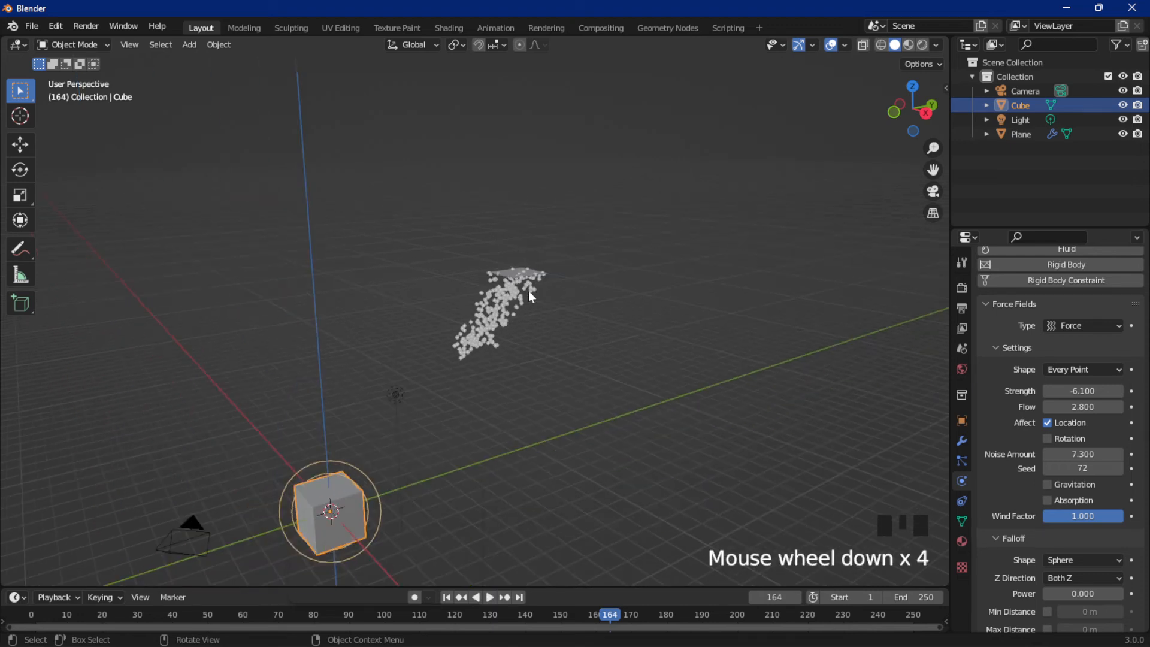
# Step: Set the force field noise Seed to 110 and replay the animation from the first frame to compare the particles
pyautogui.moveTo(1082, 468); pyautogui.dragTo(1106, 468)
pyautogui.press('space')
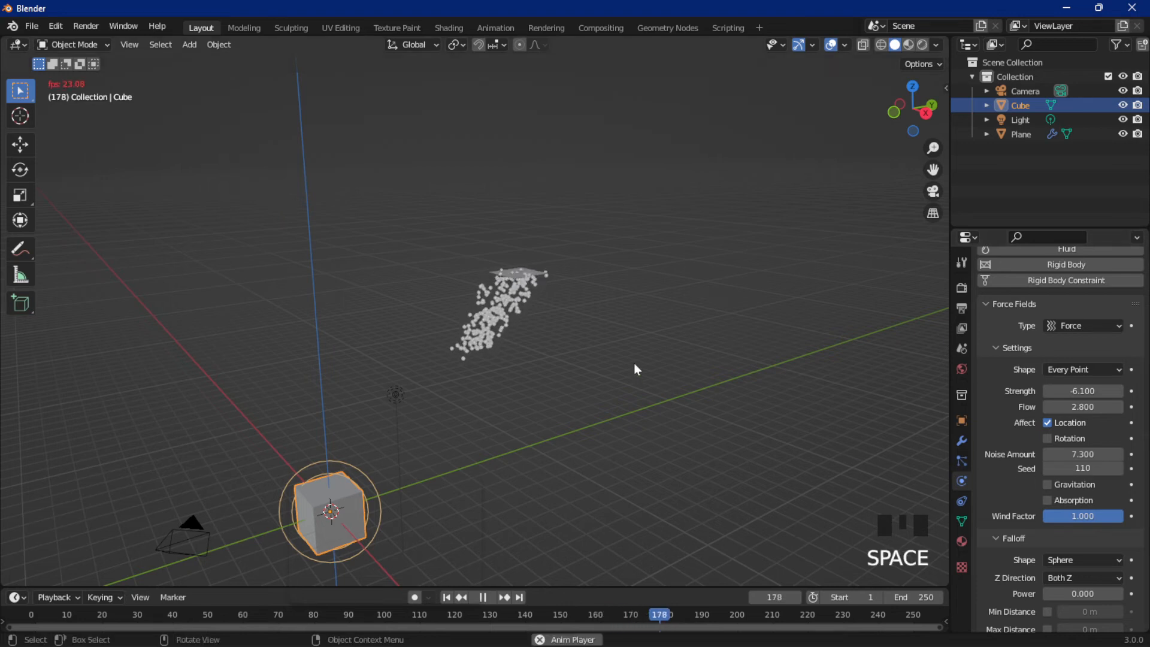
pyautogui.press('space')
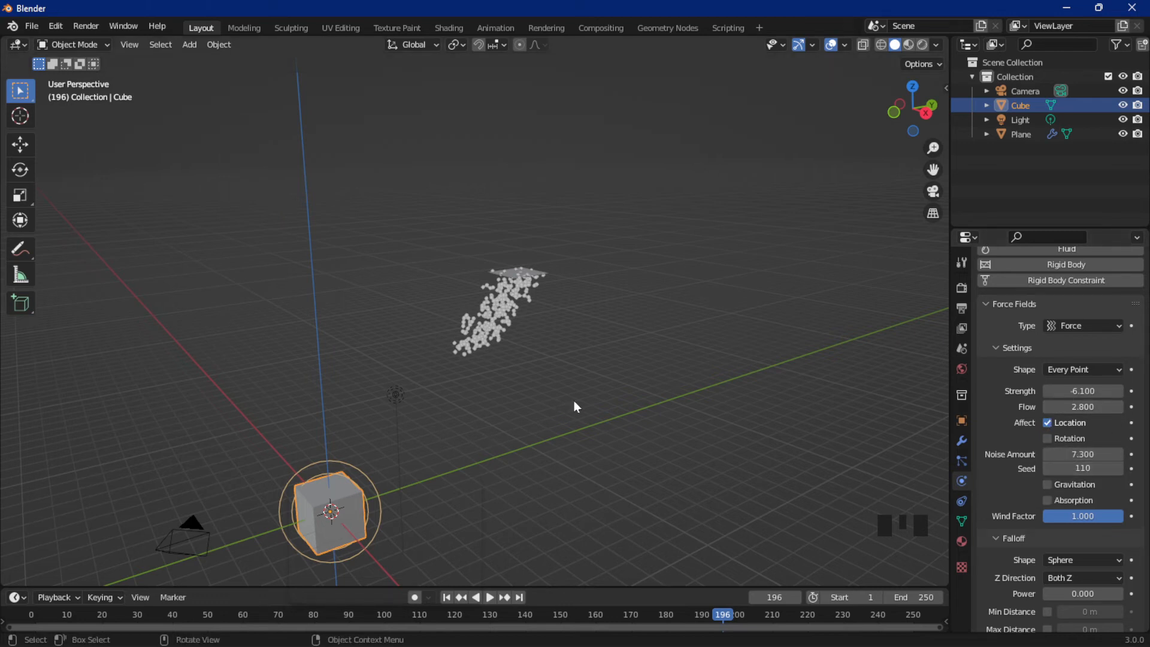
pyautogui.press('space')
pyautogui.press('space')
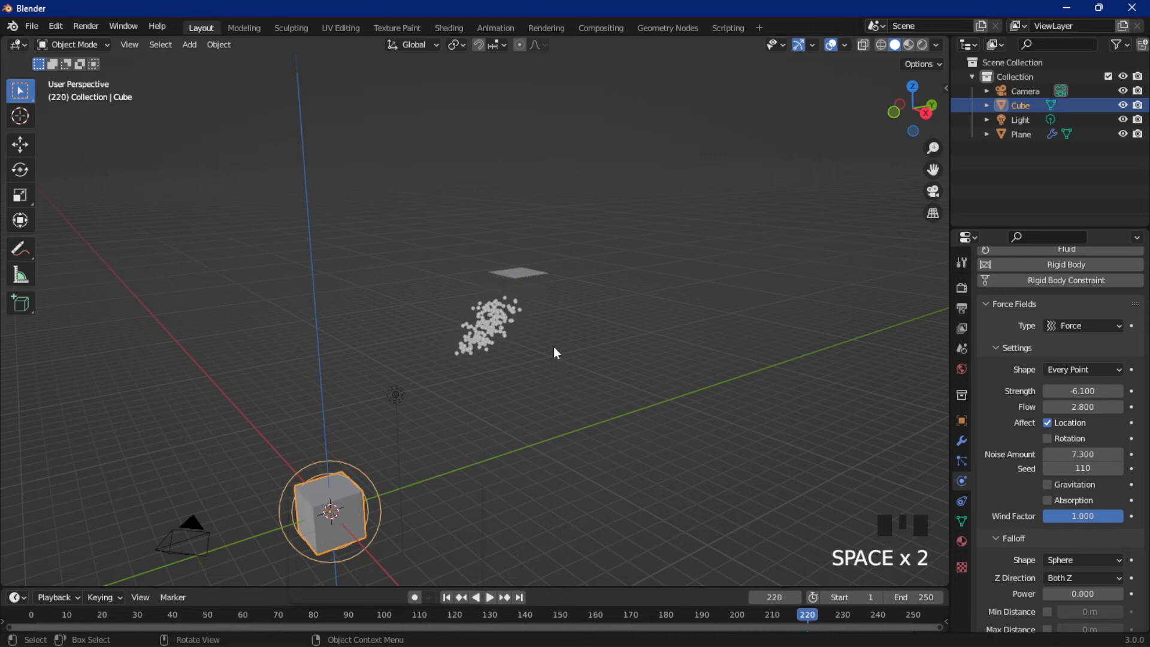
pyautogui.hotkey('shift', 'Left')
pyautogui.press('space')
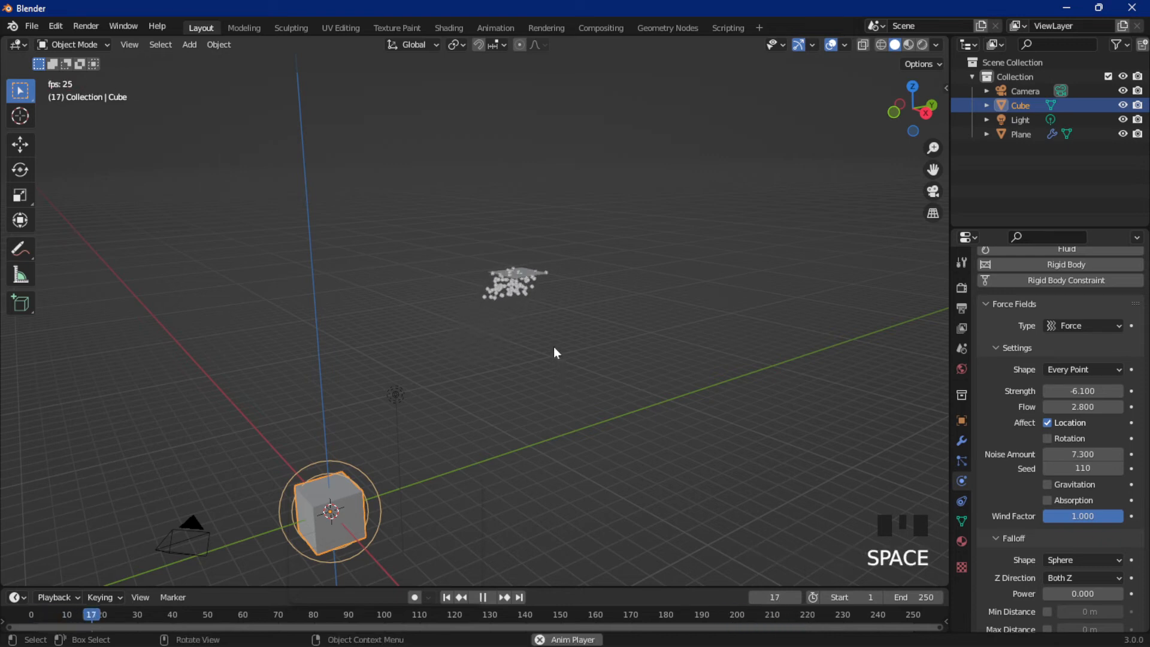
pyautogui.press('space')
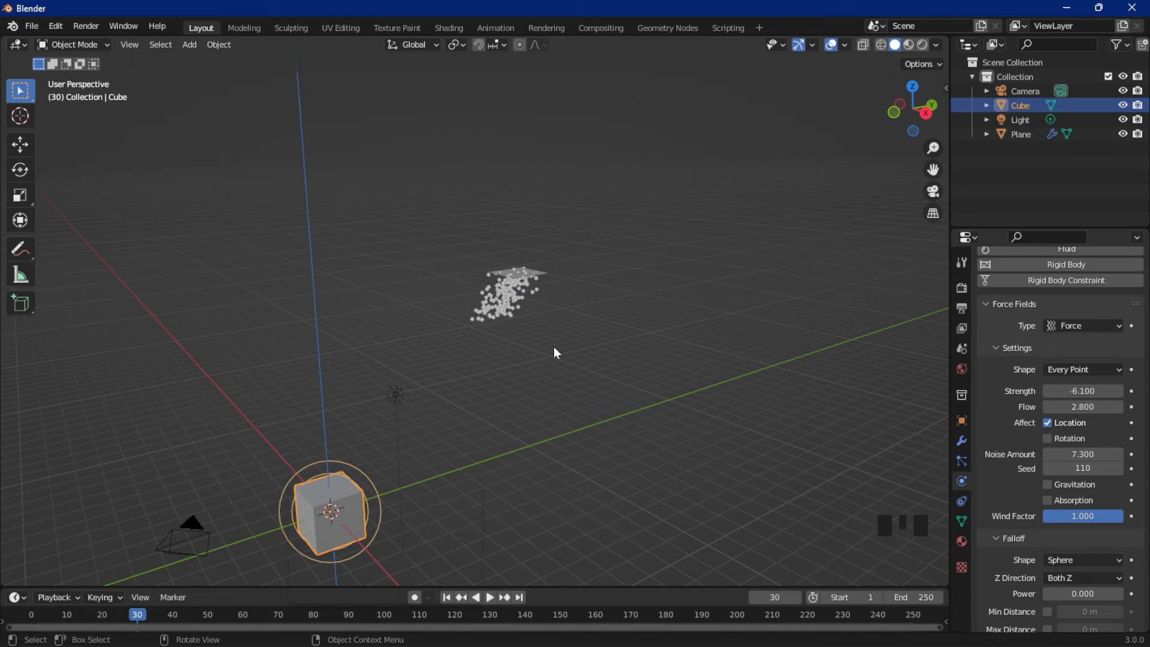
# Step: Turn on Gravitation for the cube's force field and play the animation to preview the particles
pyautogui.keyDown('shift'); pyautogui.moveTo(564, 351); pyautogui.dragTo(588, 282, button='middle'); pyautogui.keyUp('shift')
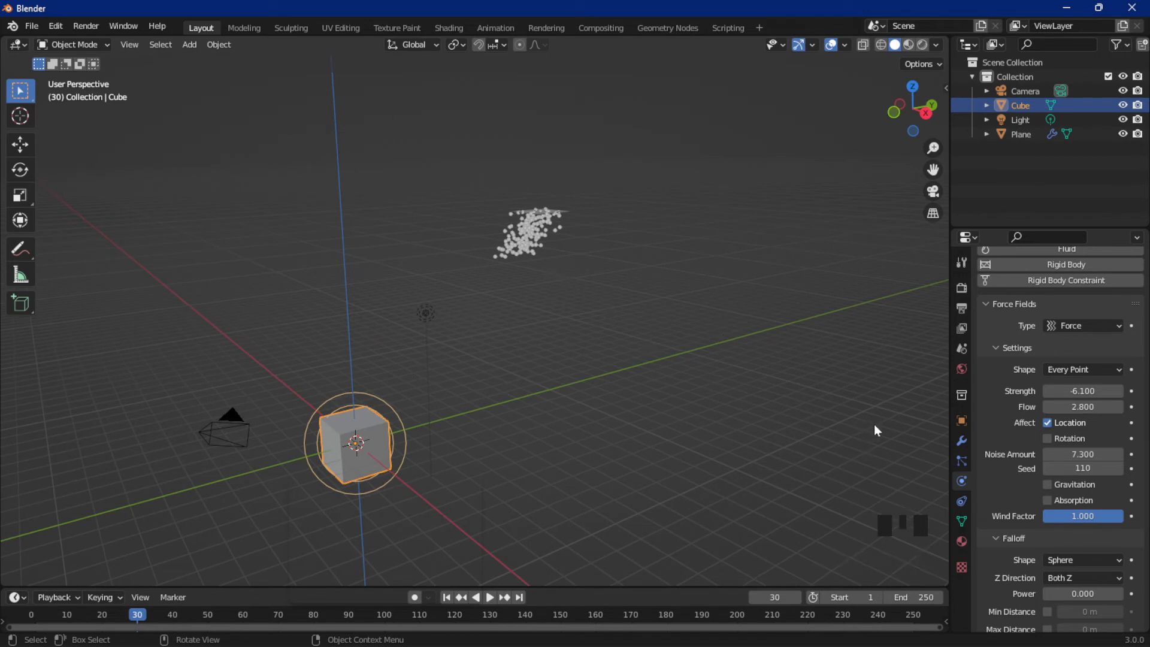
pyautogui.click(1052, 486)
pyautogui.press('space')
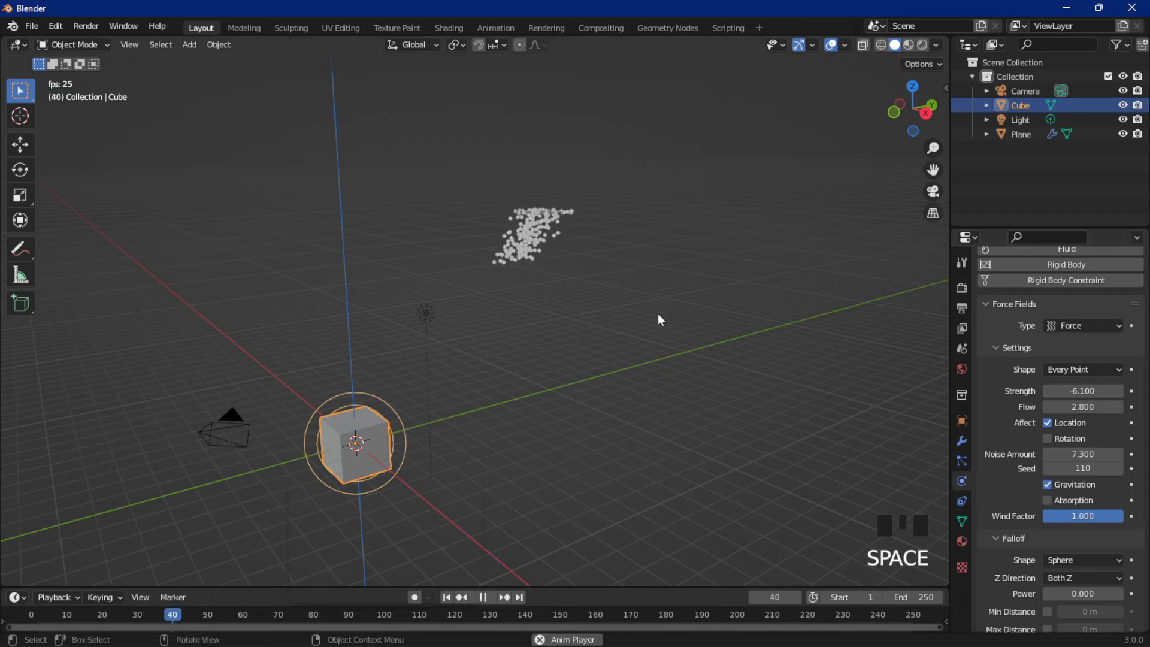
pyautogui.press('space')
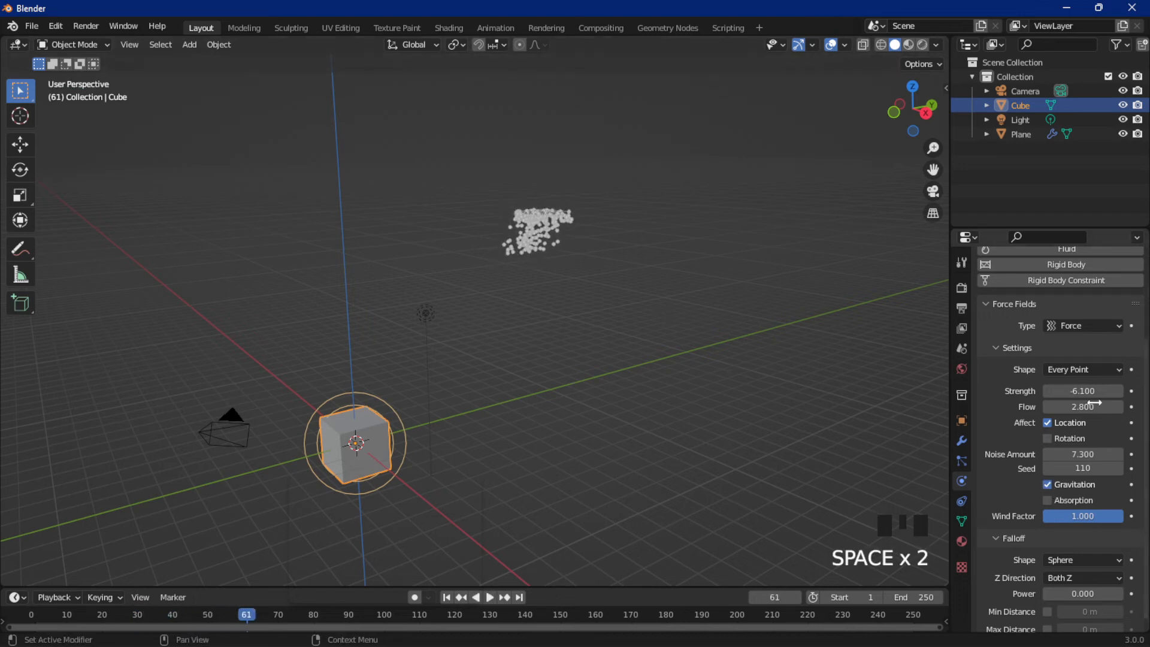
# Step: Set the force field Flow to 0.000 and play the animation to preview the falling particles
pyautogui.moveTo(1089, 406); pyautogui.dragTo(1089, 406)
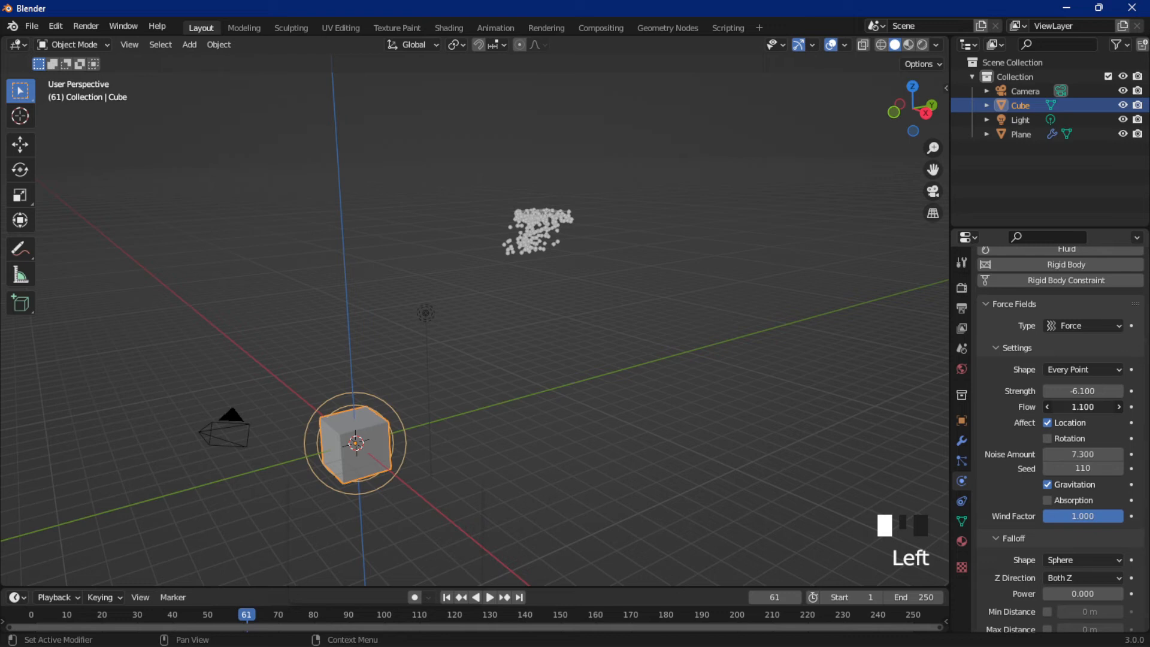
pyautogui.moveTo(1082, 406); pyautogui.dragTo(1018, 406)
pyautogui.press('space')
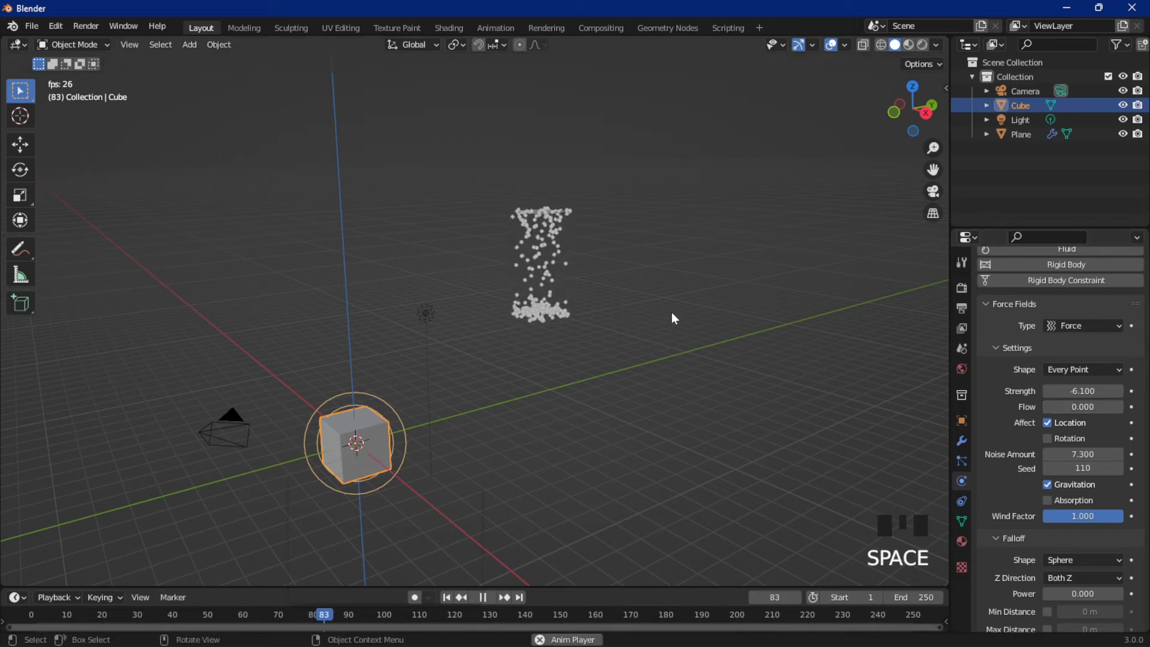
pyautogui.press('space')
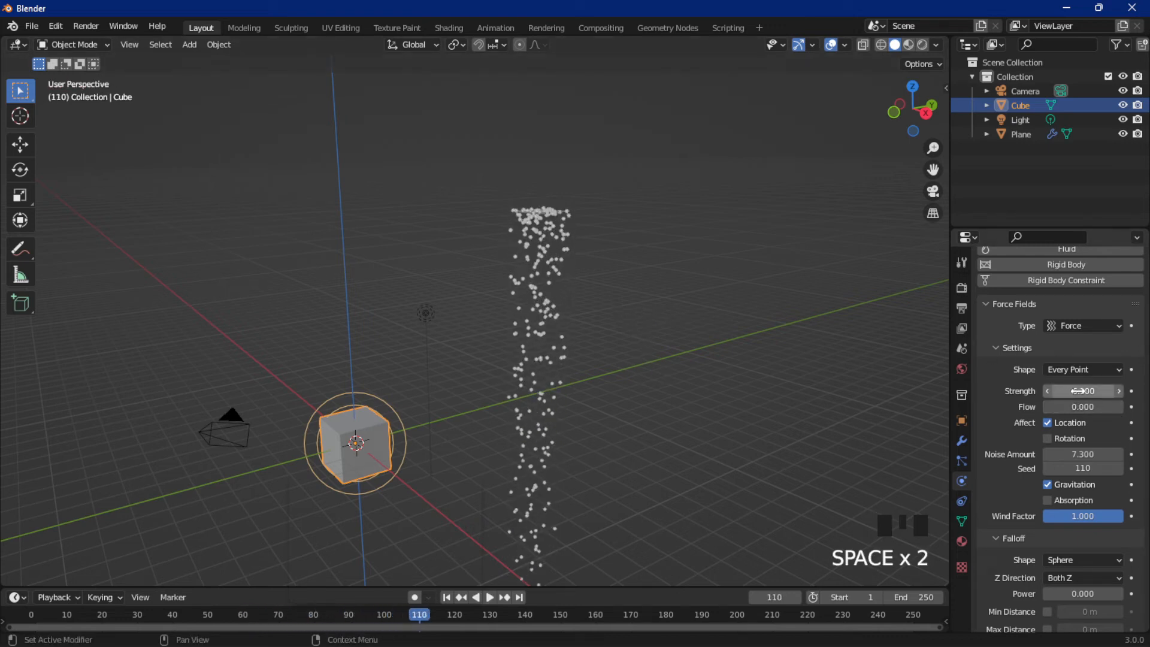
# Step: Set the force field Strength to -16.800 and play the animation to watch how the cube attracts the particles
pyautogui.moveTo(1083, 390); pyautogui.dragTo(1003, 392)
pyautogui.press('space')
pyautogui.moveTo(770, 357); pyautogui.dragTo(745, 351, button='middle')
pyautogui.scroll(-5, 754, 349)
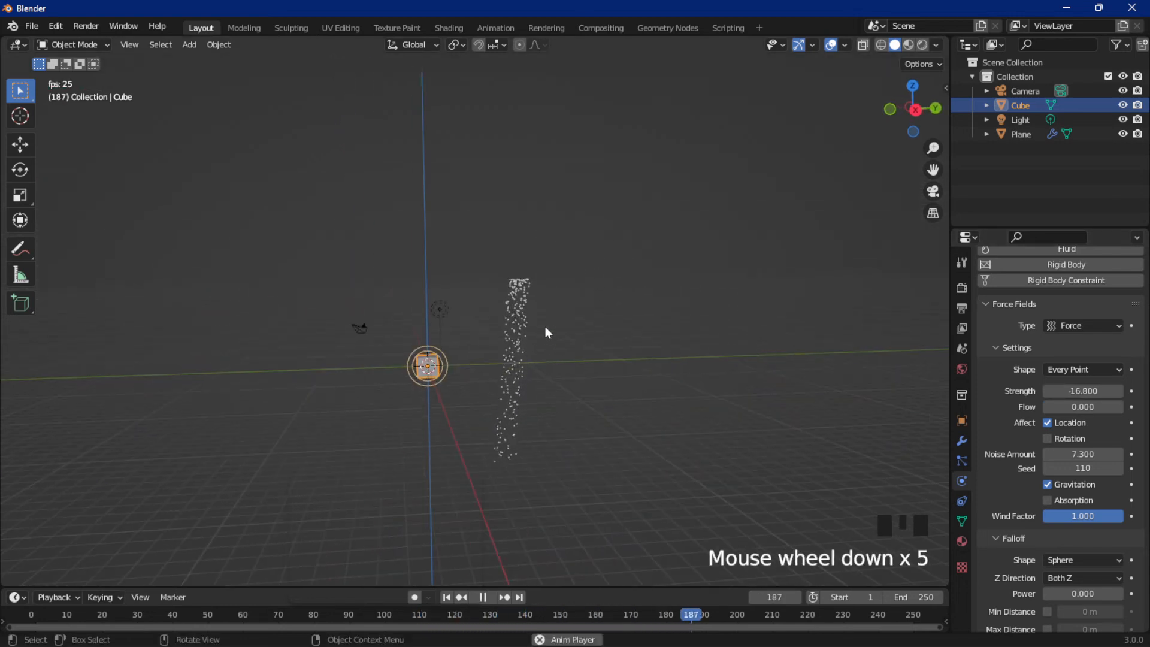
pyautogui.press('space')
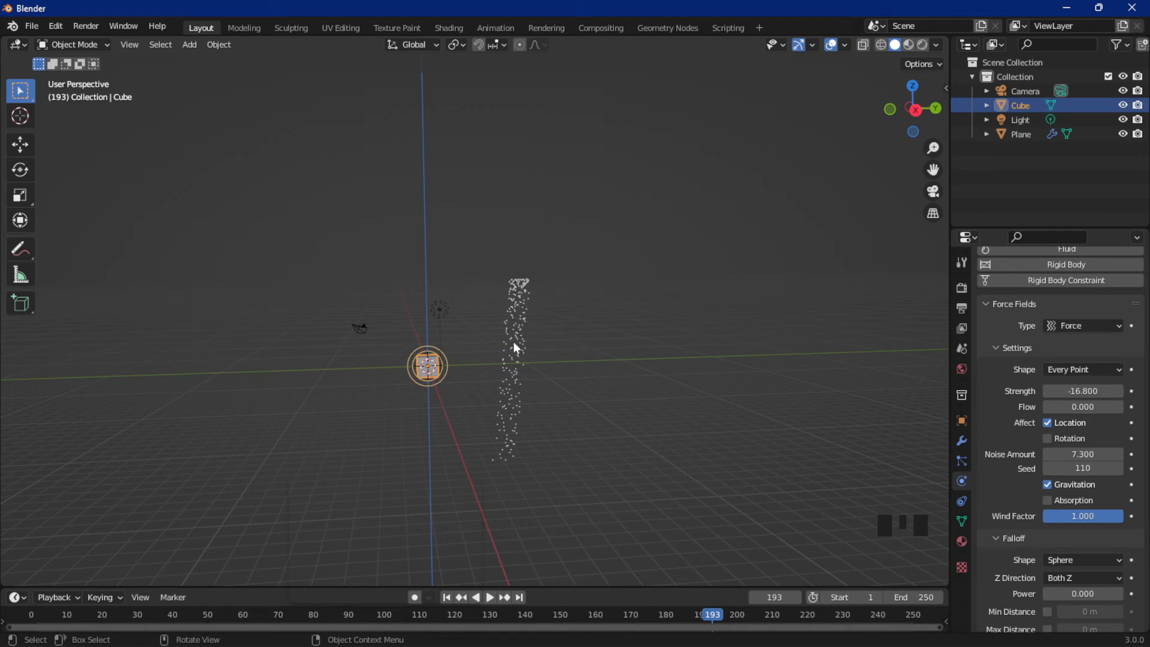
pyautogui.press('space')
pyautogui.press('space')
# Step: Turn the force field's Gravitation off and on again, playing the animation each time to compare the particle motion
pyautogui.click(1047, 484)
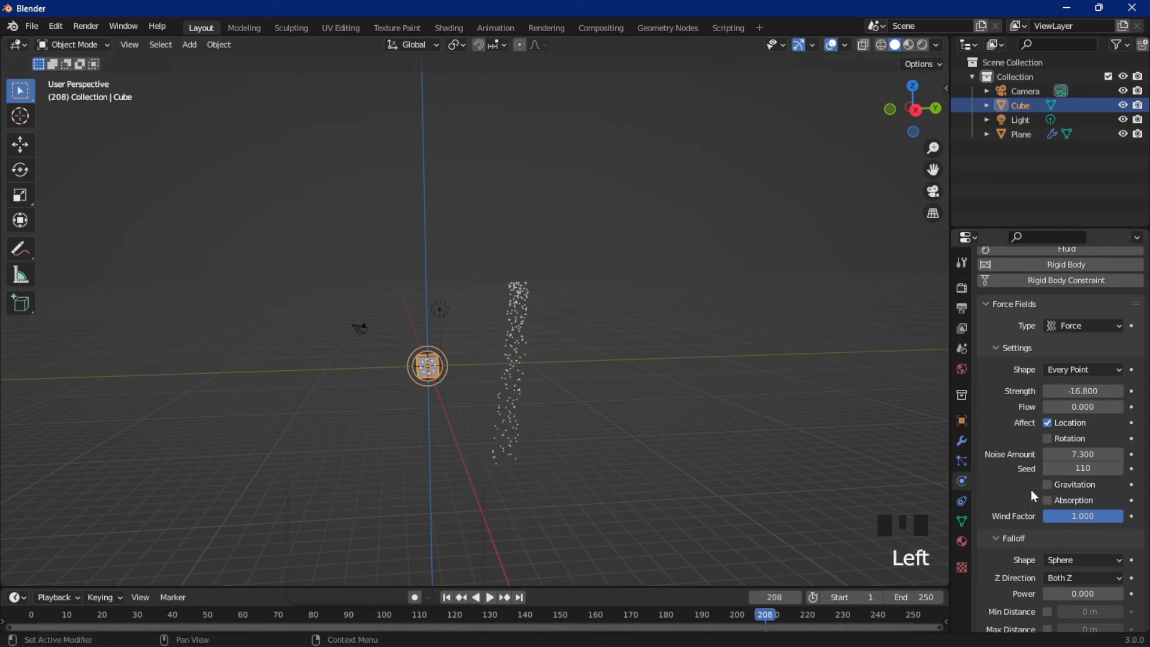
pyautogui.press('space')
pyautogui.press('space')
pyautogui.click(1048, 485)
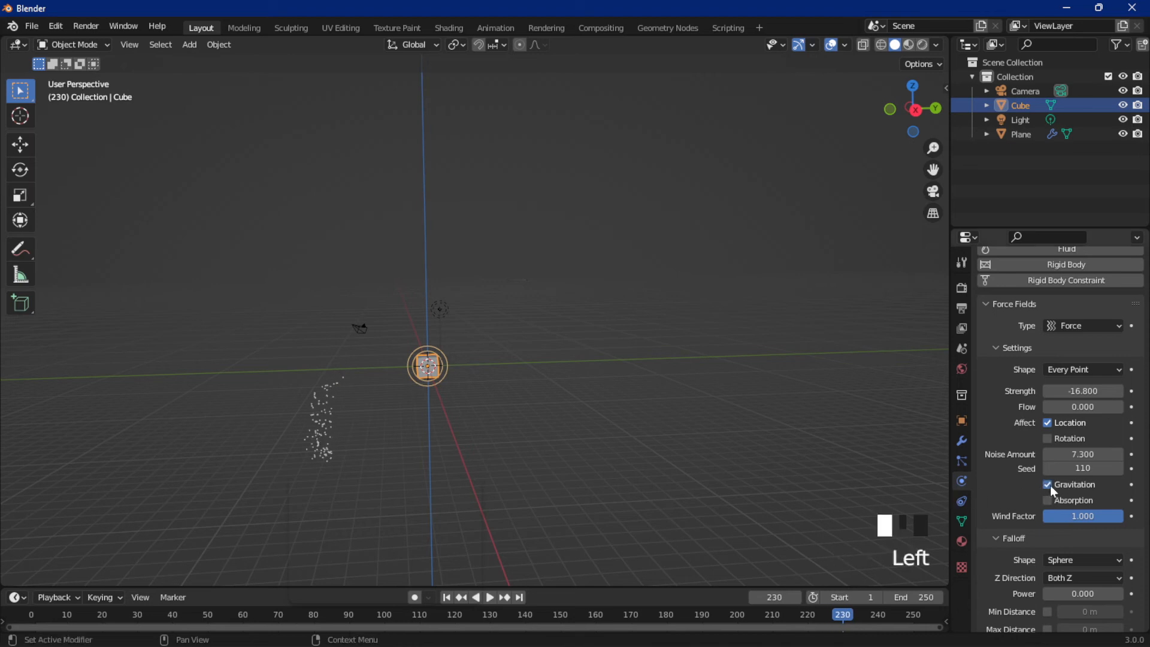
pyautogui.press('space')
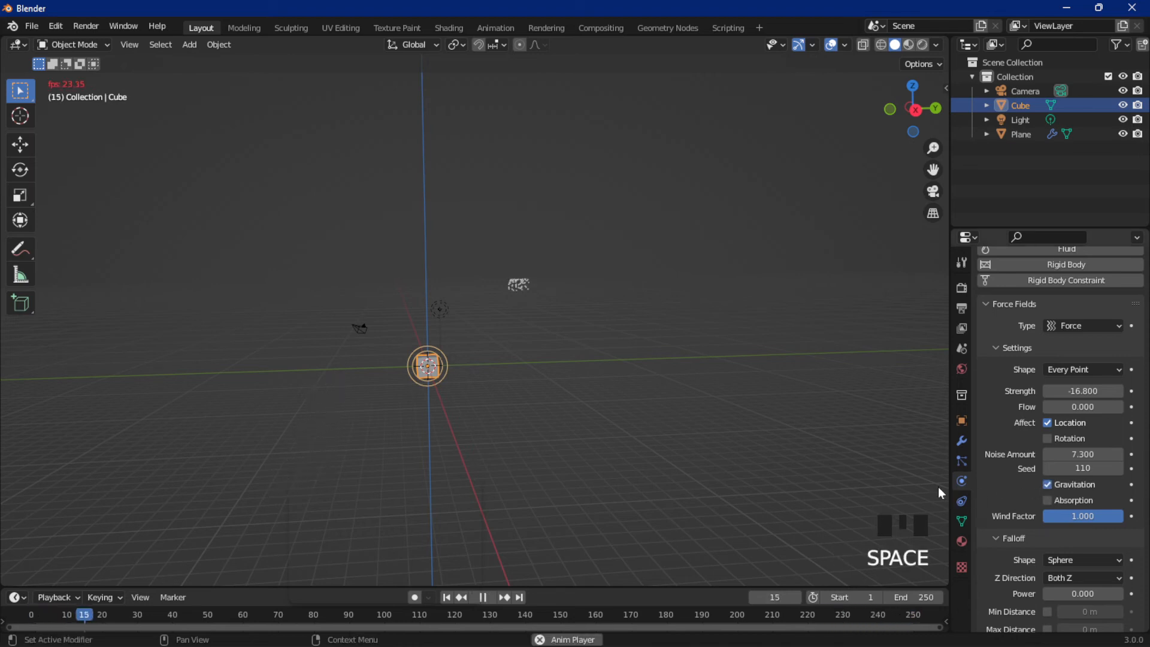
pyautogui.press('space')
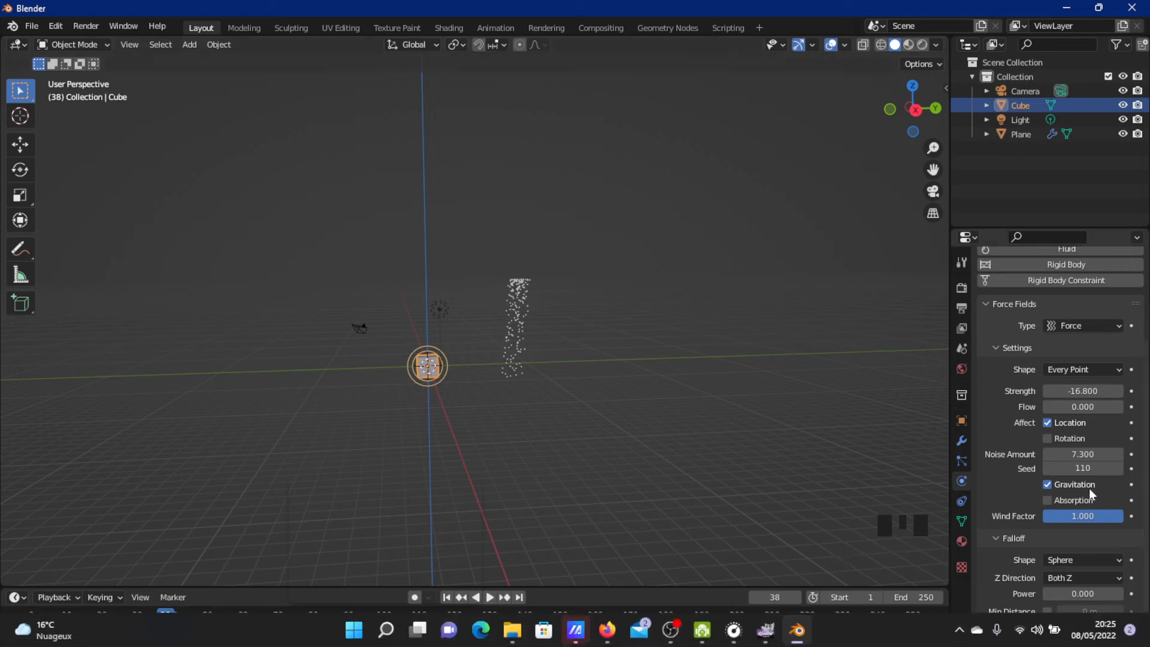
pyautogui.press('super')
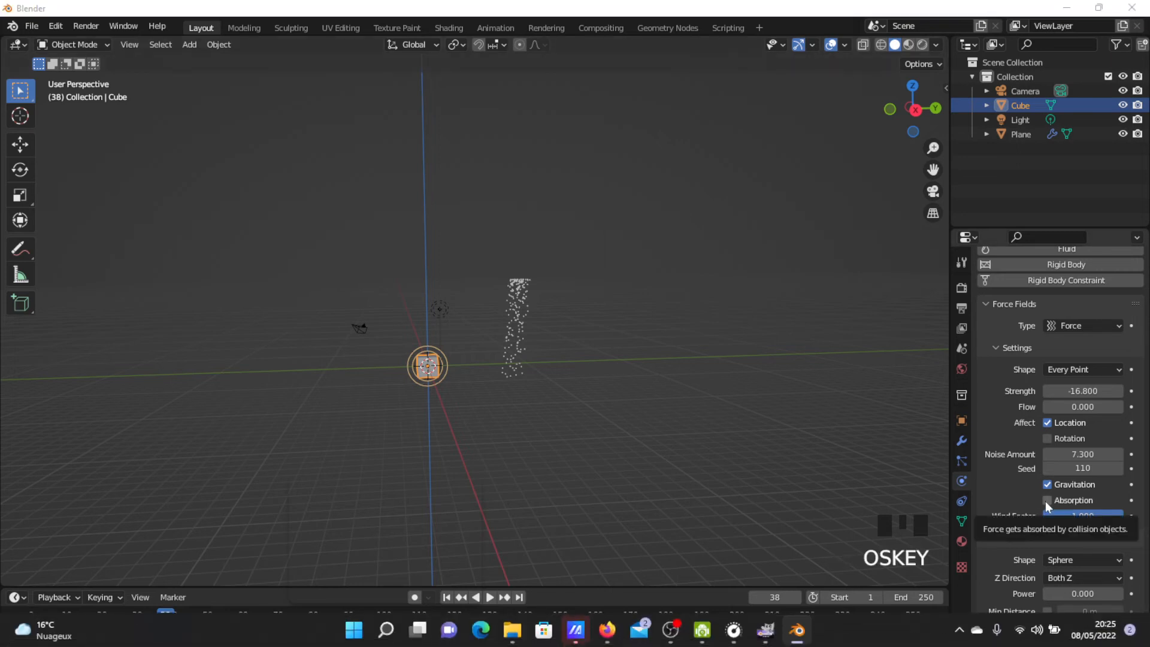
pyautogui.press('super')
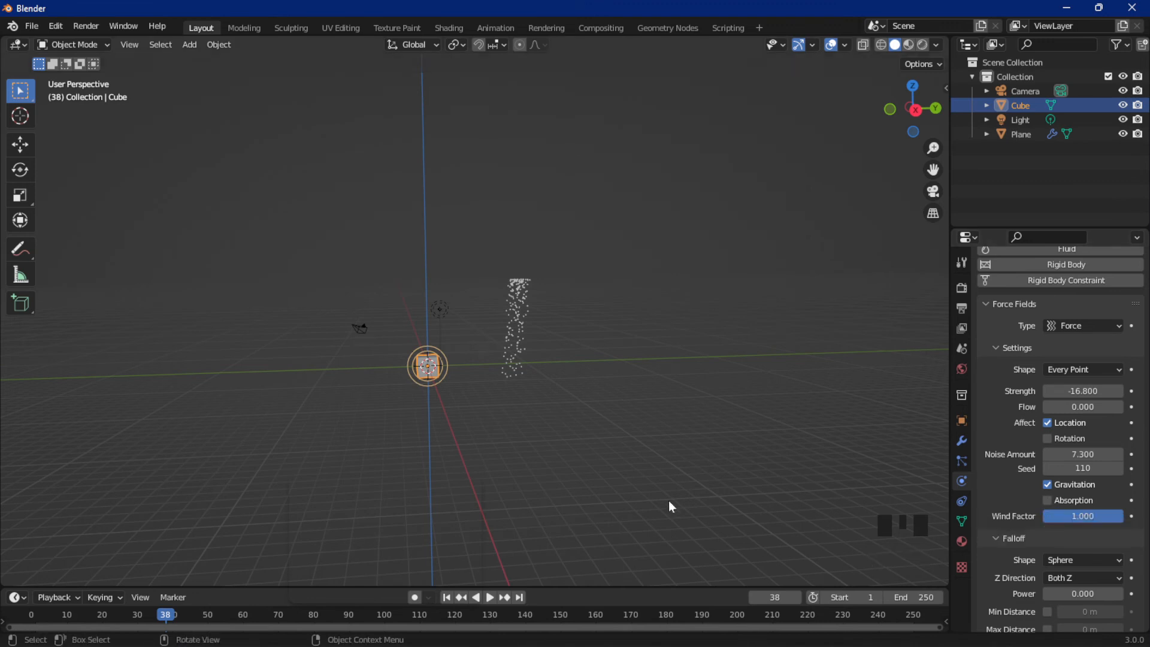
pyautogui.scroll(5, 554, 282)
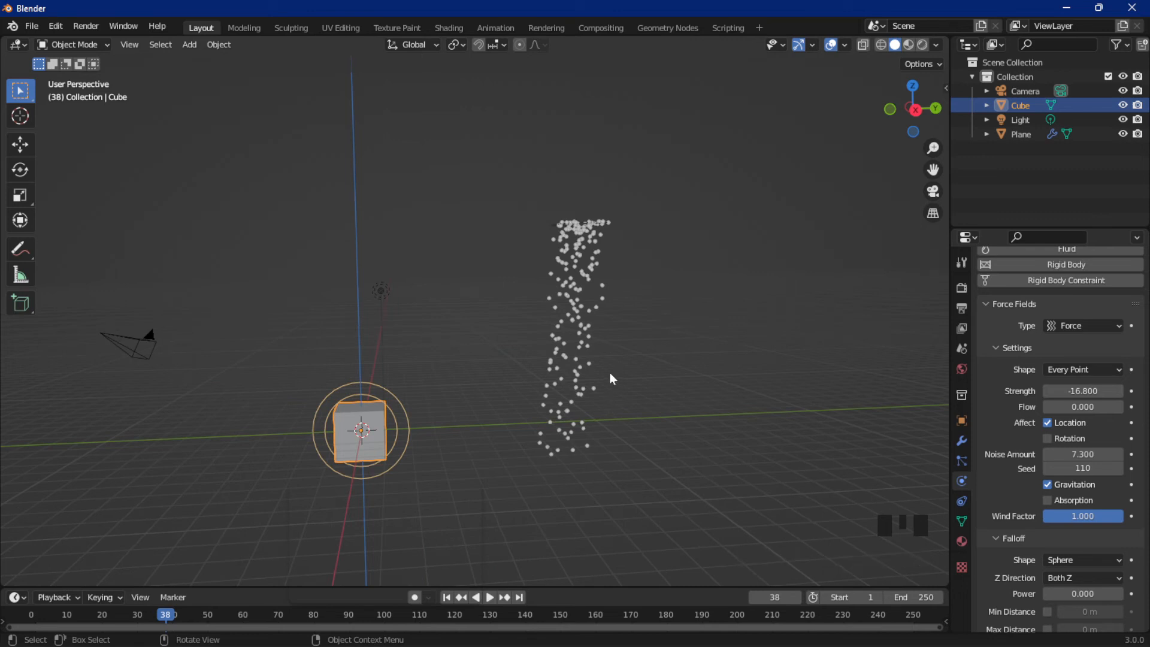
# Step: Turn on Absorption for the cube's force field and play the animation to examine the particle stream
pyautogui.click(1047, 500)
pyautogui.press('space')
pyautogui.scroll(-4, 698, 365)
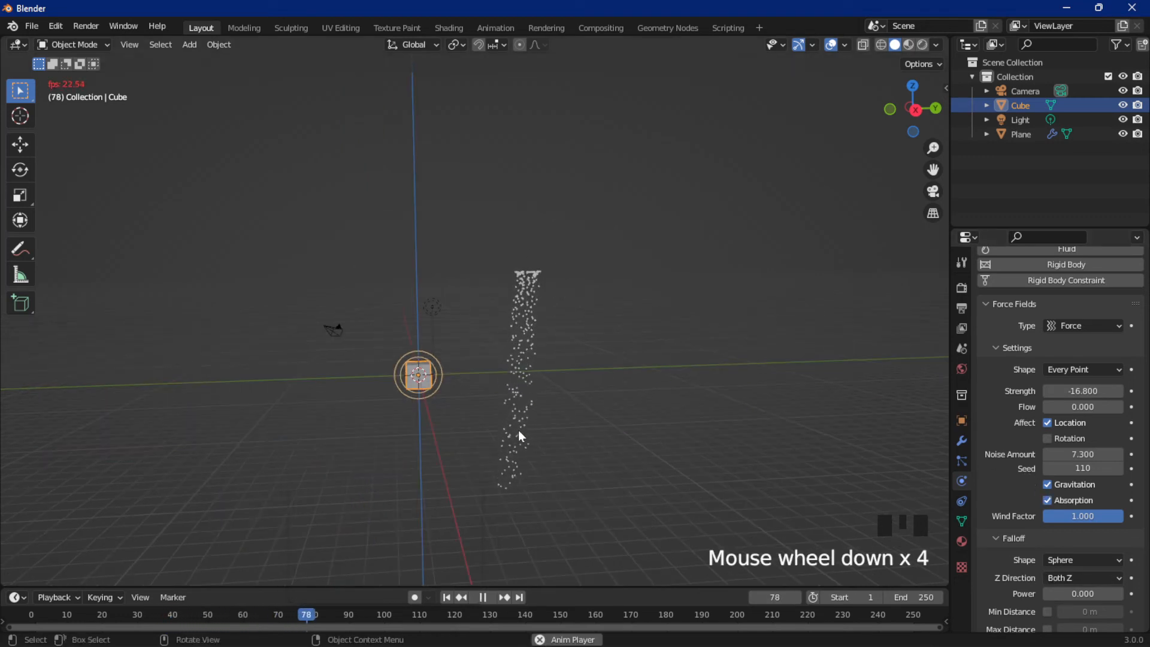
pyautogui.press('space')
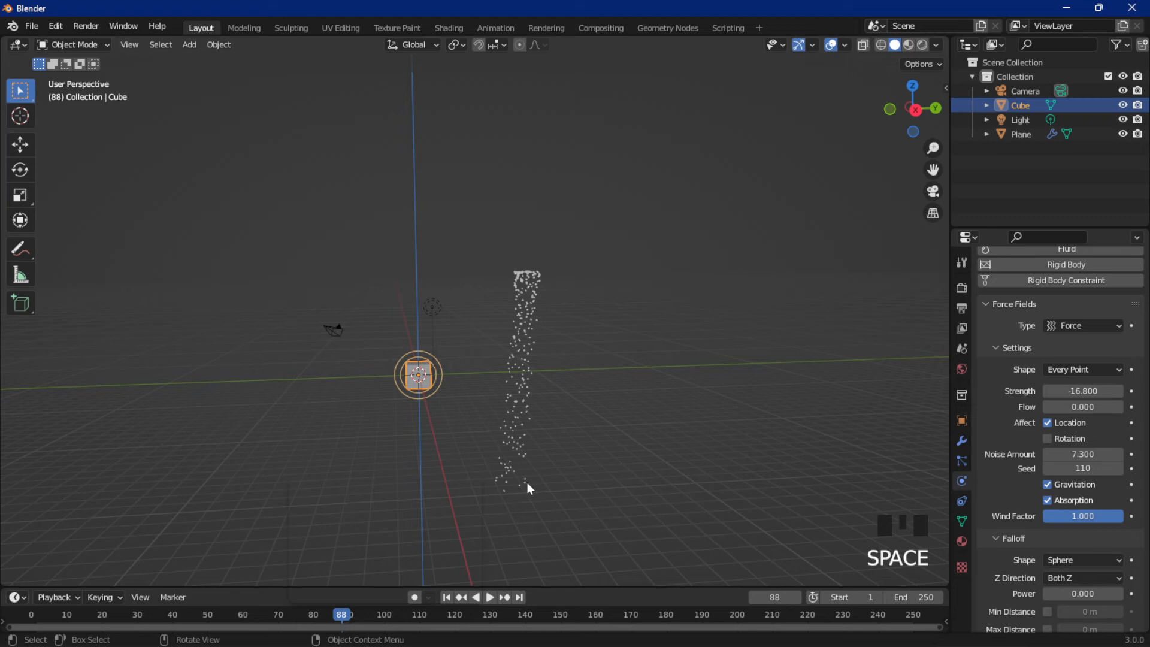
pyautogui.scroll(1, 527, 477)
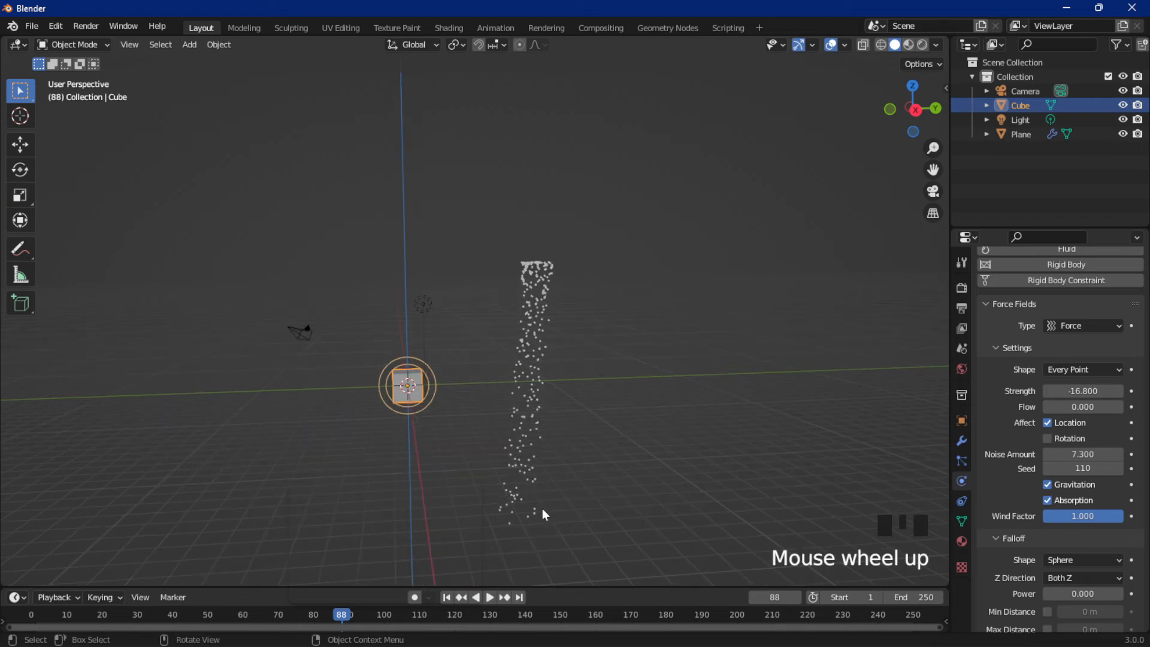
pyautogui.press('space')
pyautogui.press('space')
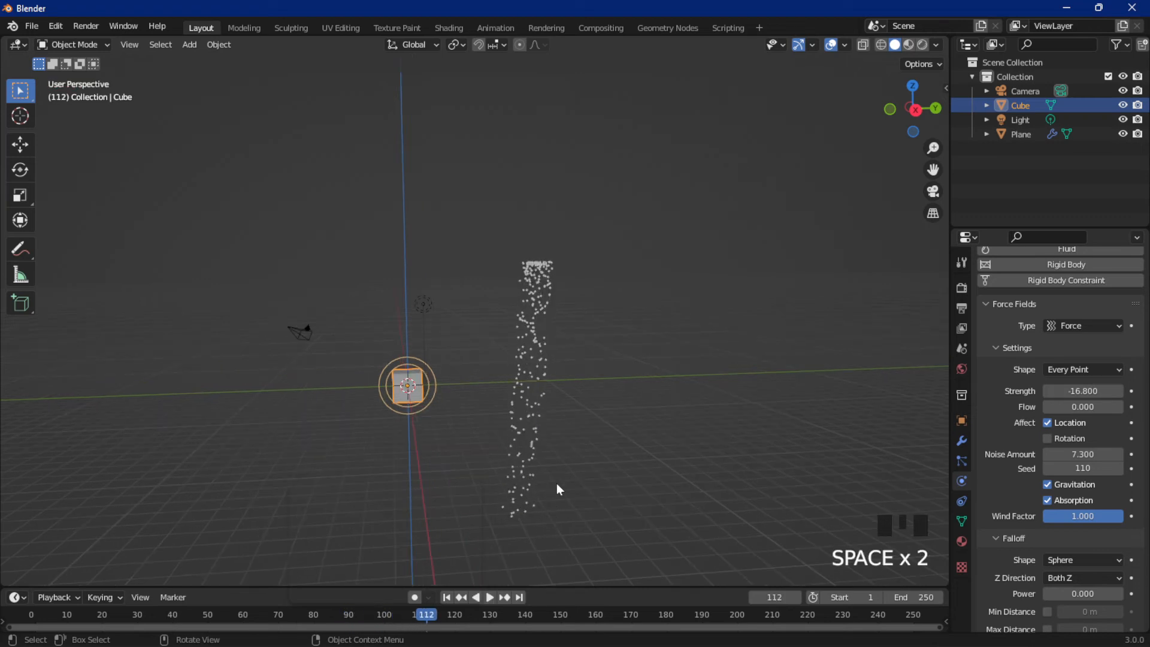
pyautogui.press('space')
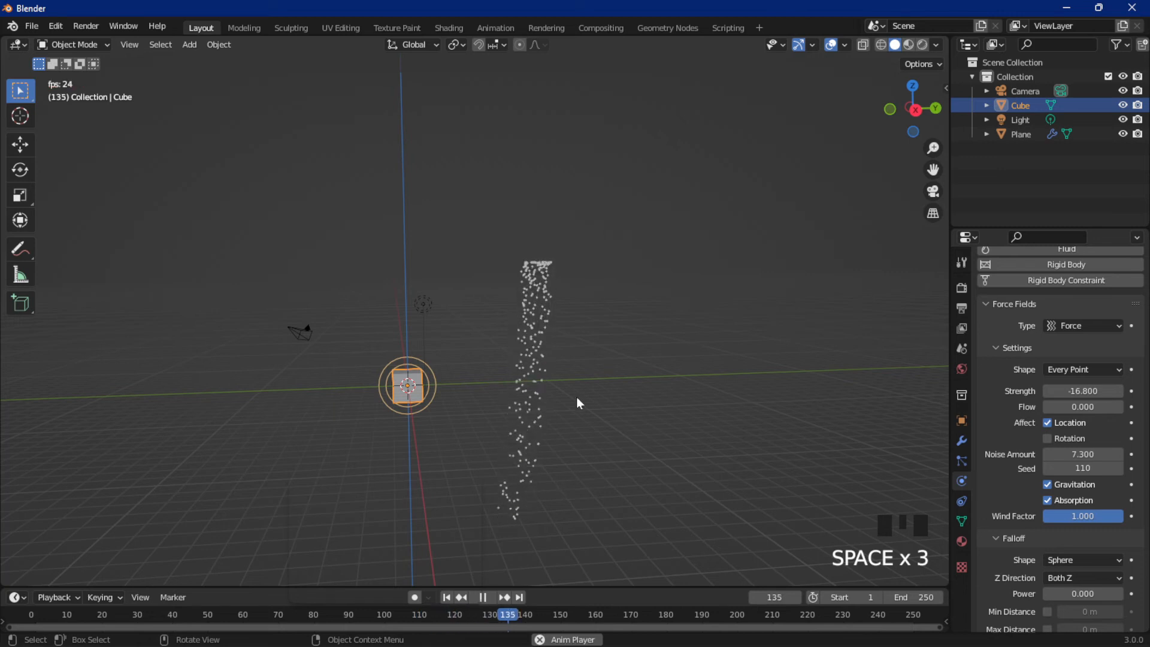
pyautogui.press('space')
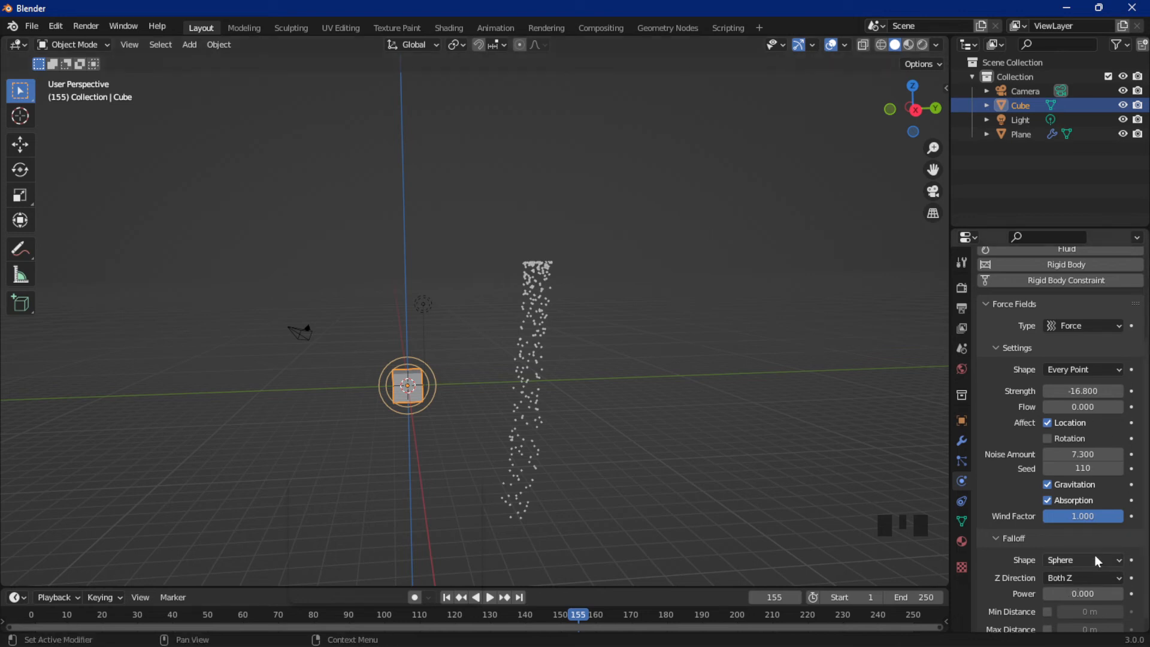
# Step: Annotate a curved stroke between the cube and the particles to mark the force's reach, and return to the Select Box tool
pyautogui.scroll(-6, 1095, 551)
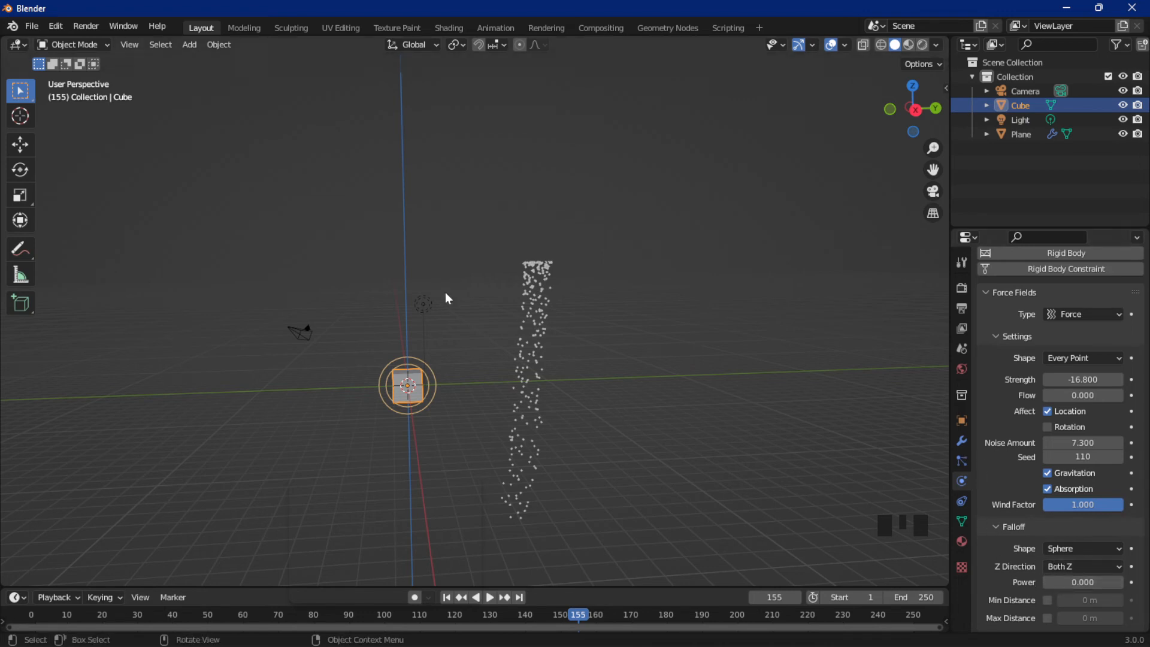
pyautogui.scroll(4, 378, 275)
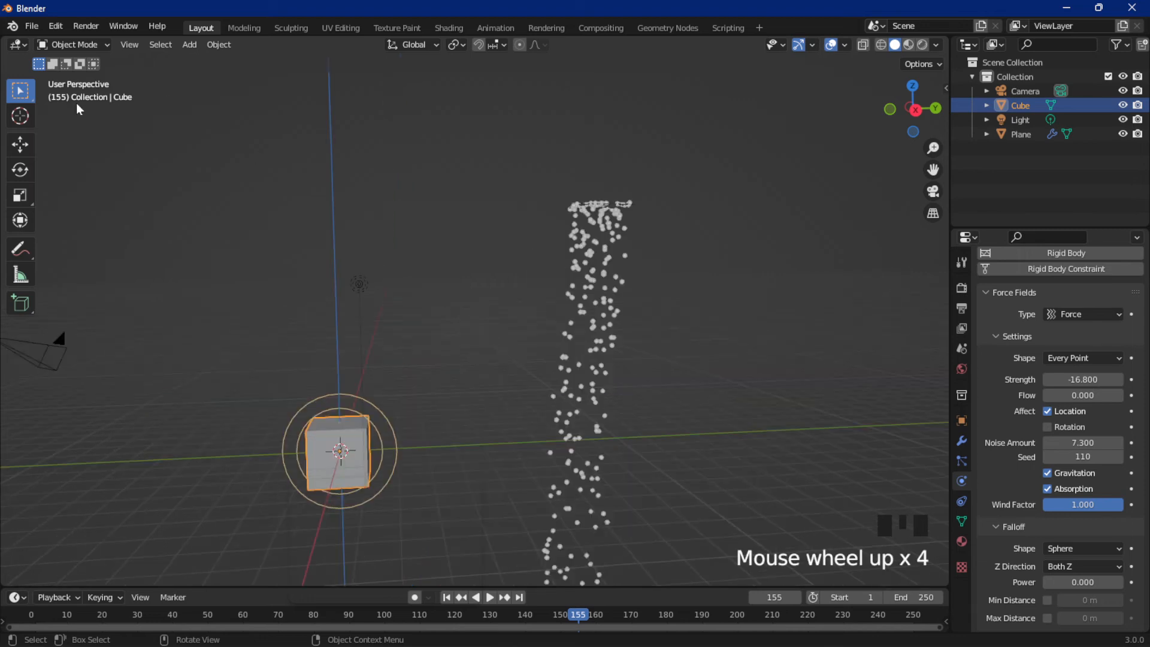
pyautogui.click(20, 248)
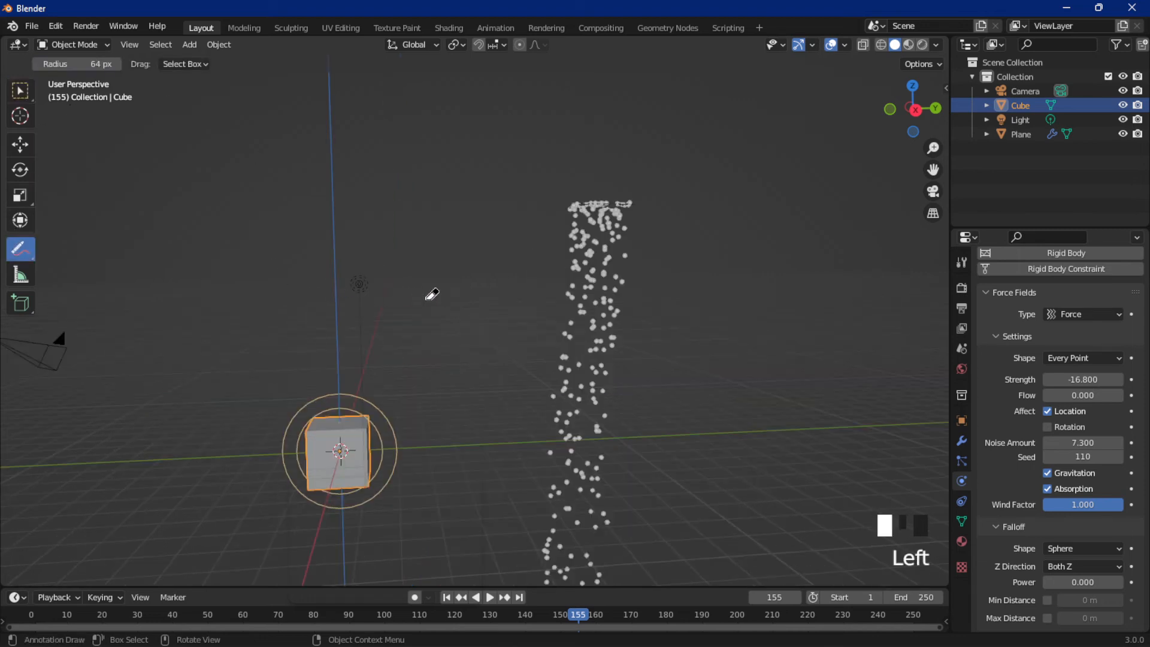
pyautogui.click(20, 249)
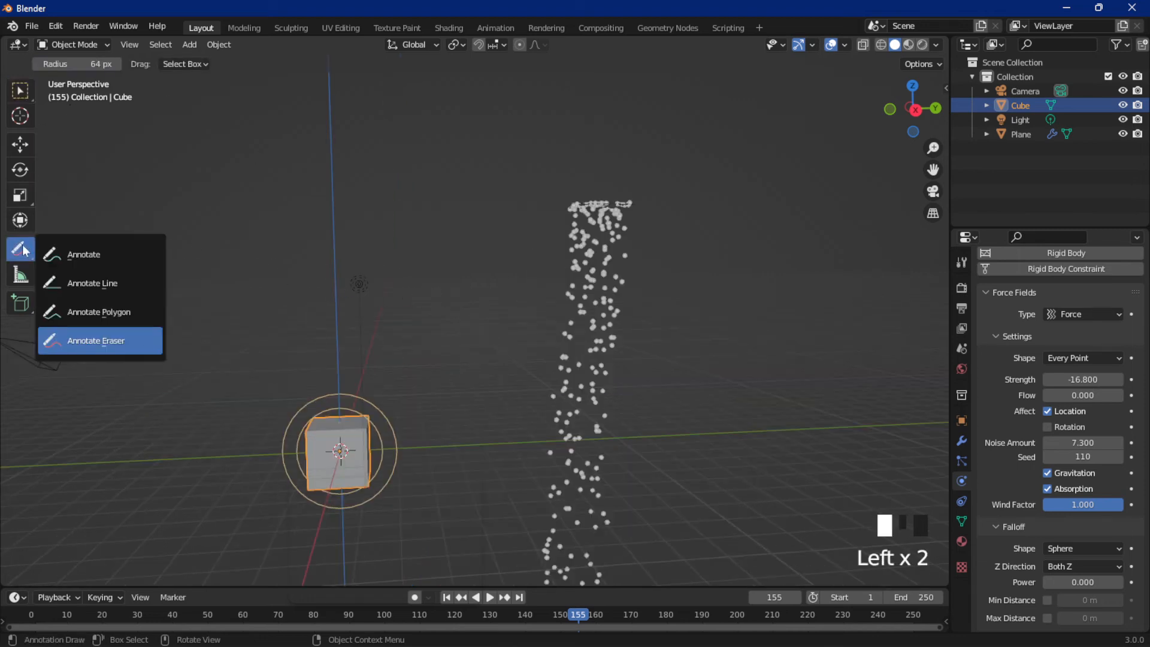
pyautogui.click(84, 254)
pyautogui.moveTo(430, 300); pyautogui.dragTo(461, 363)
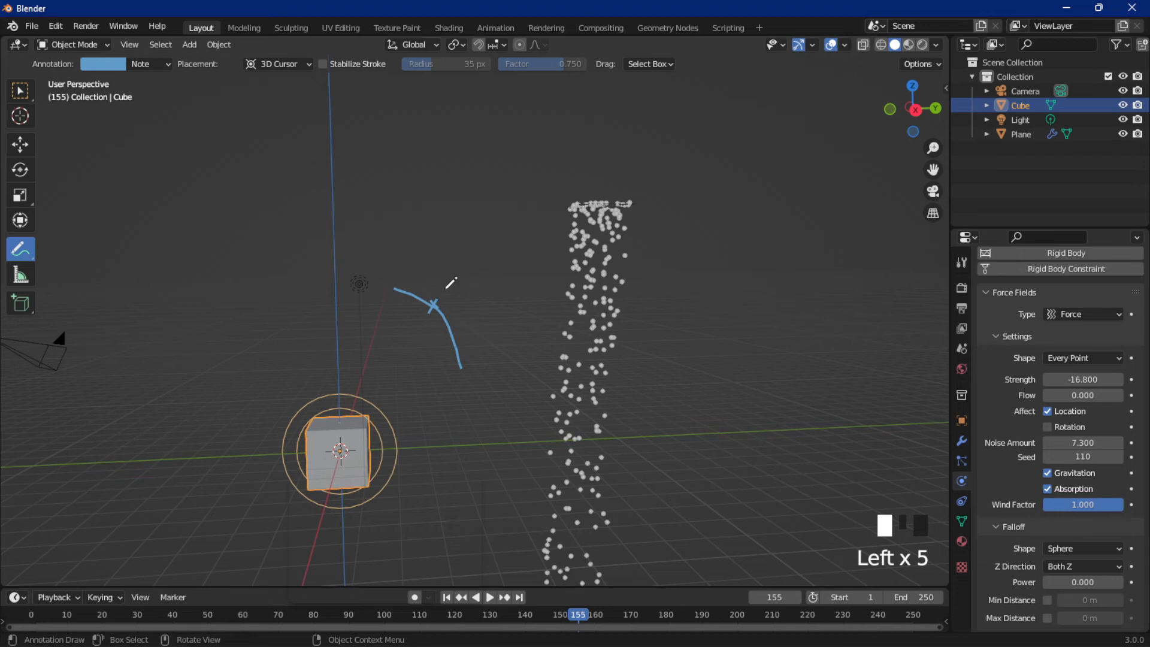
pyautogui.click(23, 251)
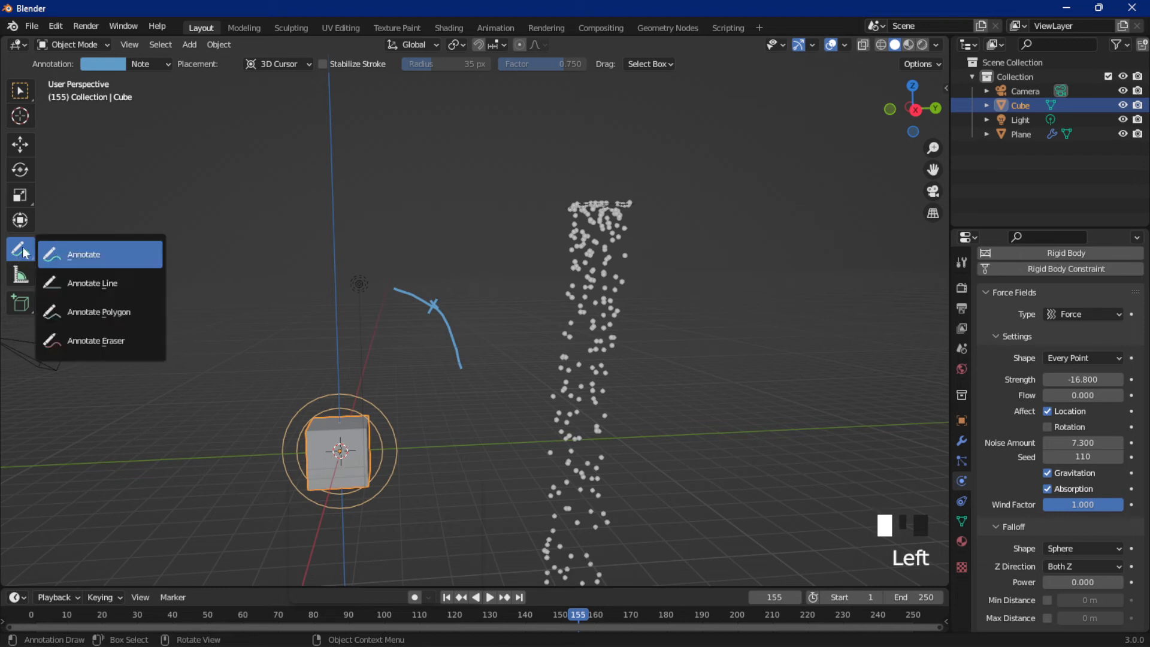
pyautogui.click(90, 340)
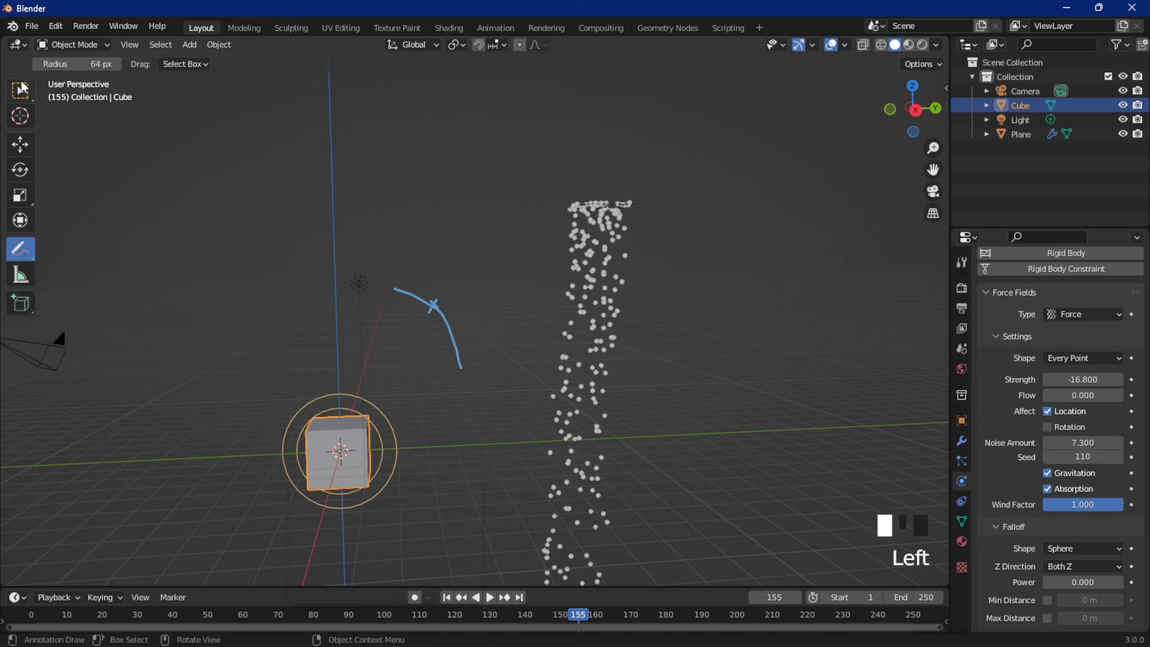
pyautogui.tripleClick(21, 88)
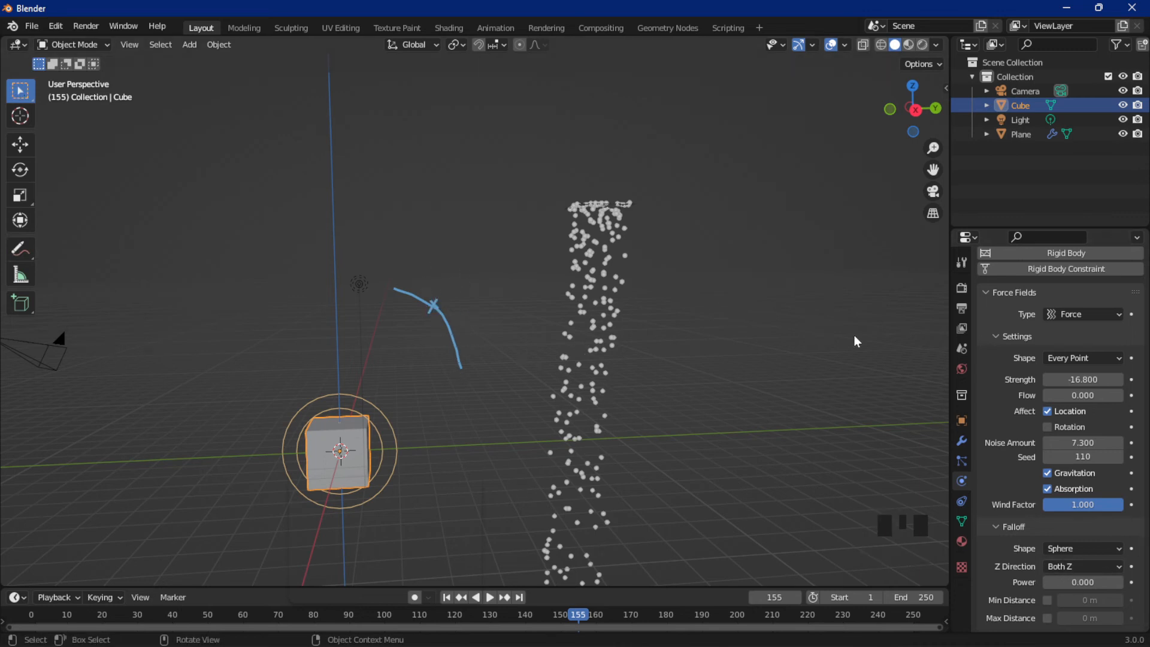
# Step: Enable the falloff Max Distance for the cube's force field and set it to 6.04 m
pyautogui.scroll(-2, 1071, 566)
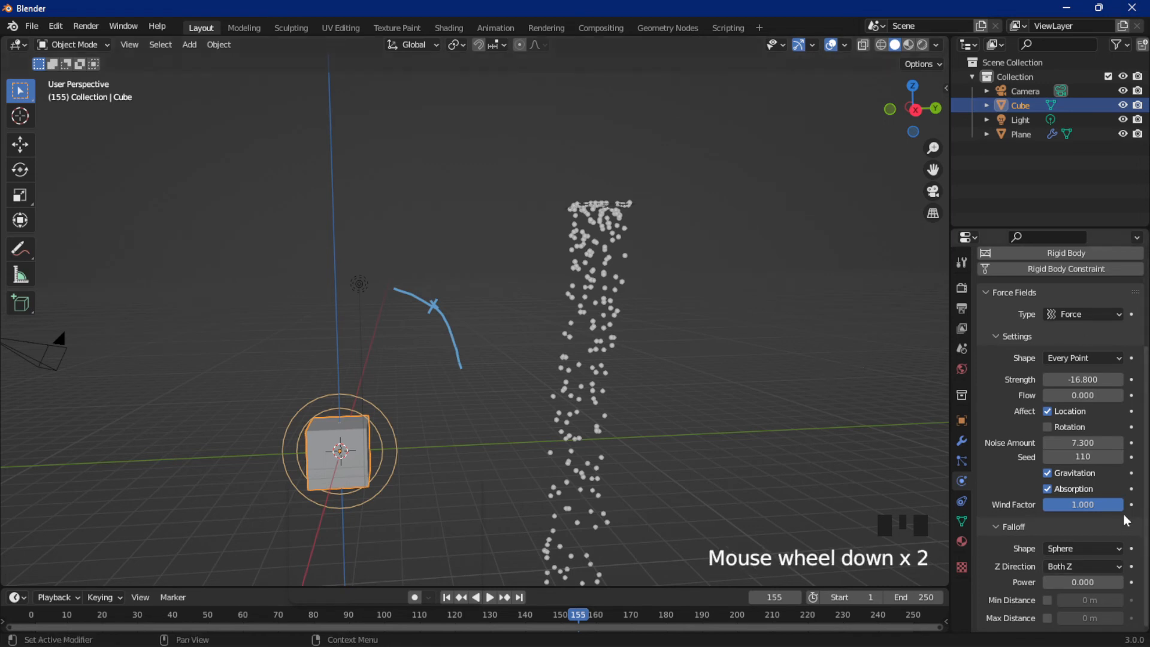
pyautogui.moveTo(1145, 475); pyautogui.dragTo(1084, 524)
pyautogui.scroll(-4, 1084, 523)
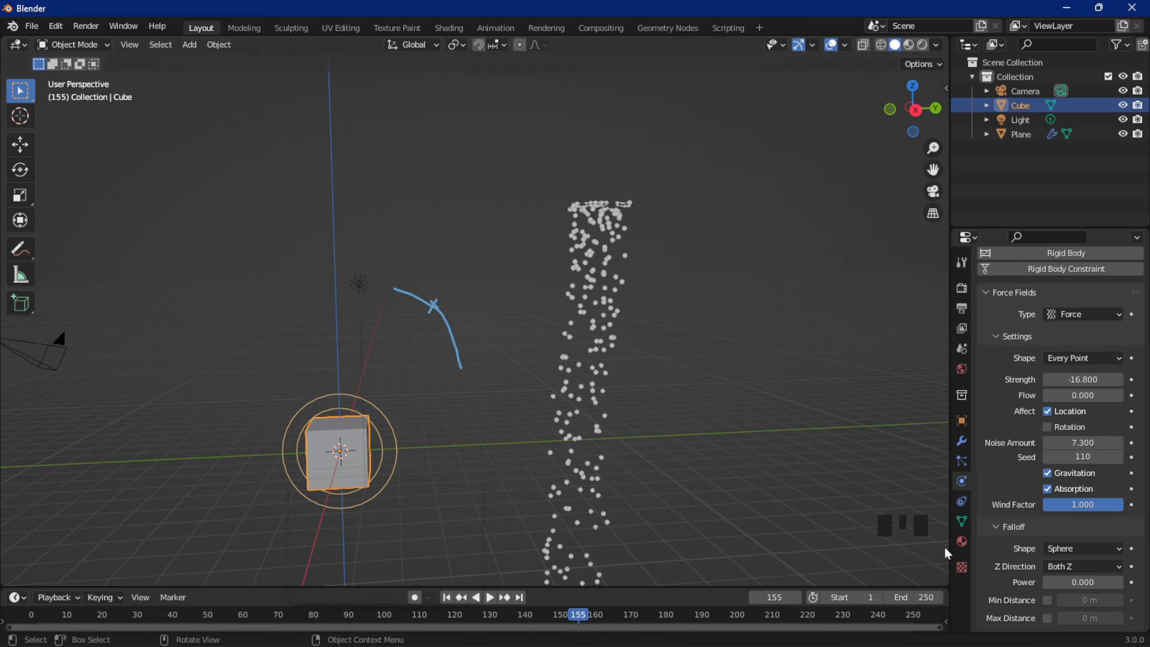
pyautogui.click(1042, 618)
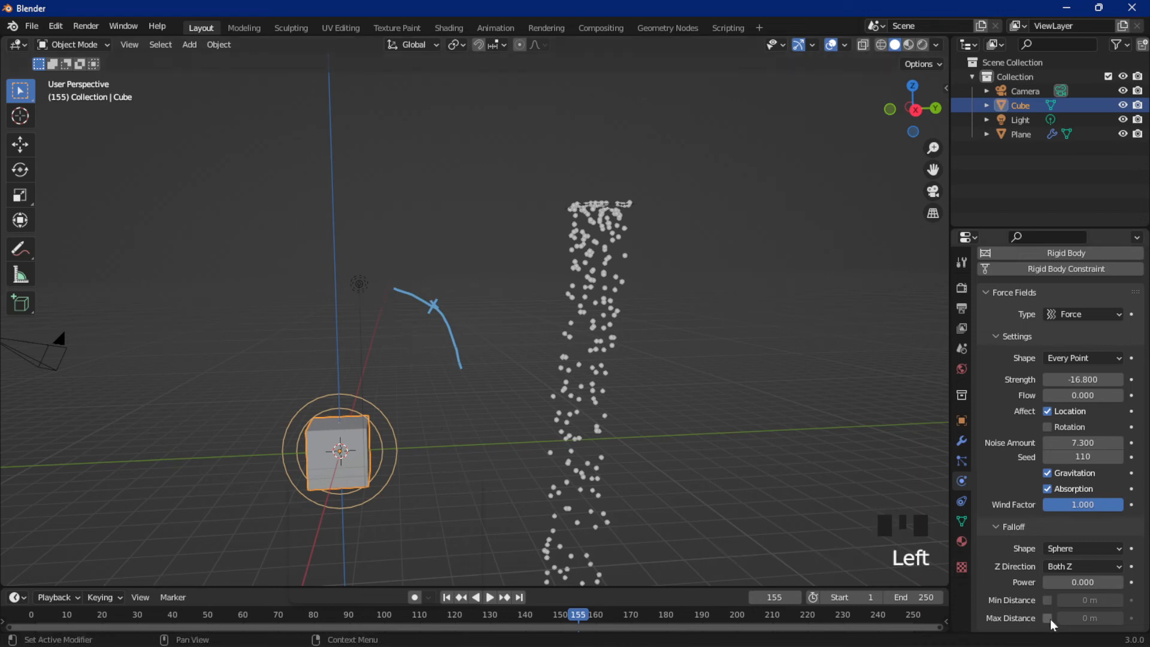
pyautogui.click(1048, 618)
pyautogui.click(1072, 618)
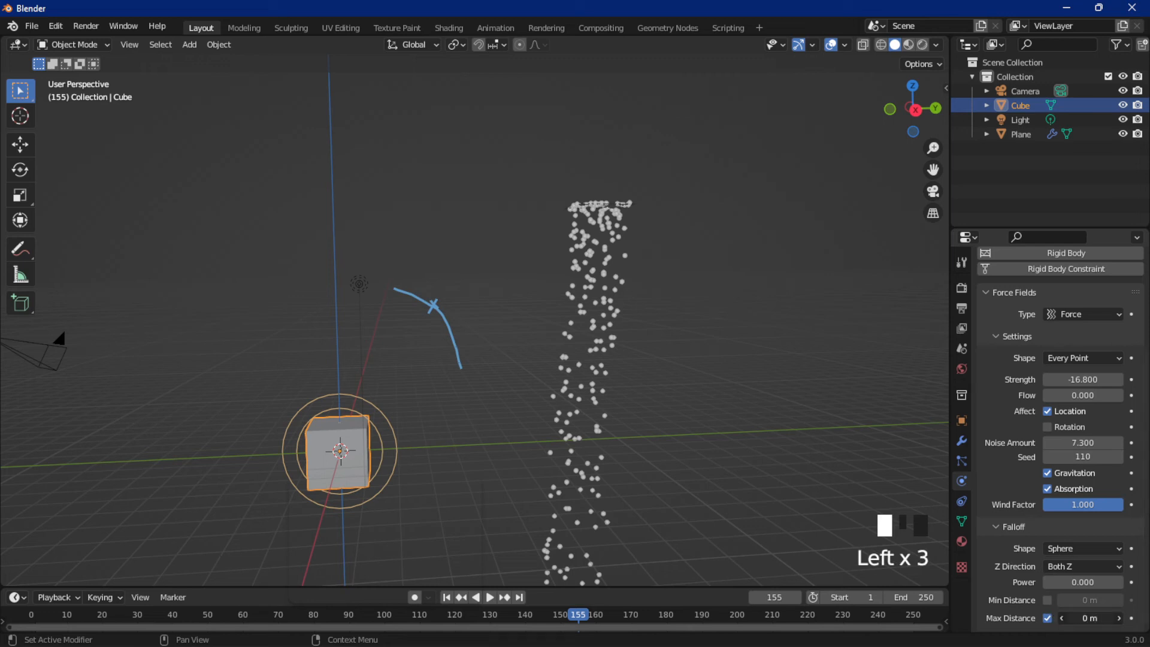
pyautogui.moveTo(1090, 618); pyautogui.dragTo(1149, 618)
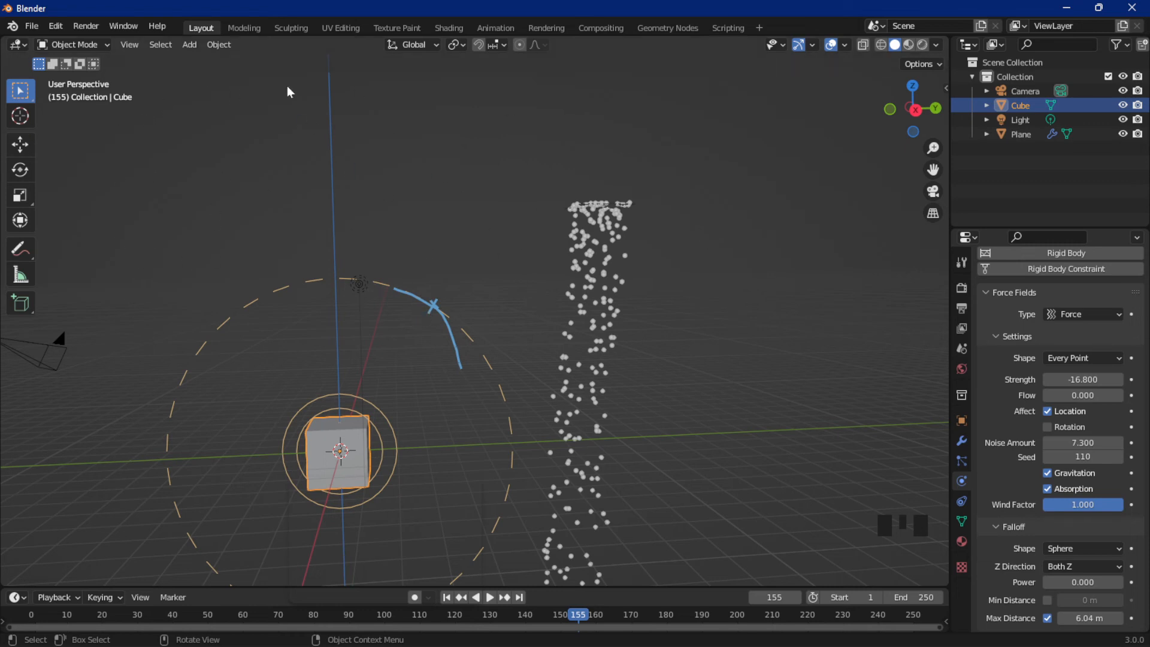
# Step: Play the animation to check the particles against the Max Distance boundary and return to the first frame
pyautogui.press('space')
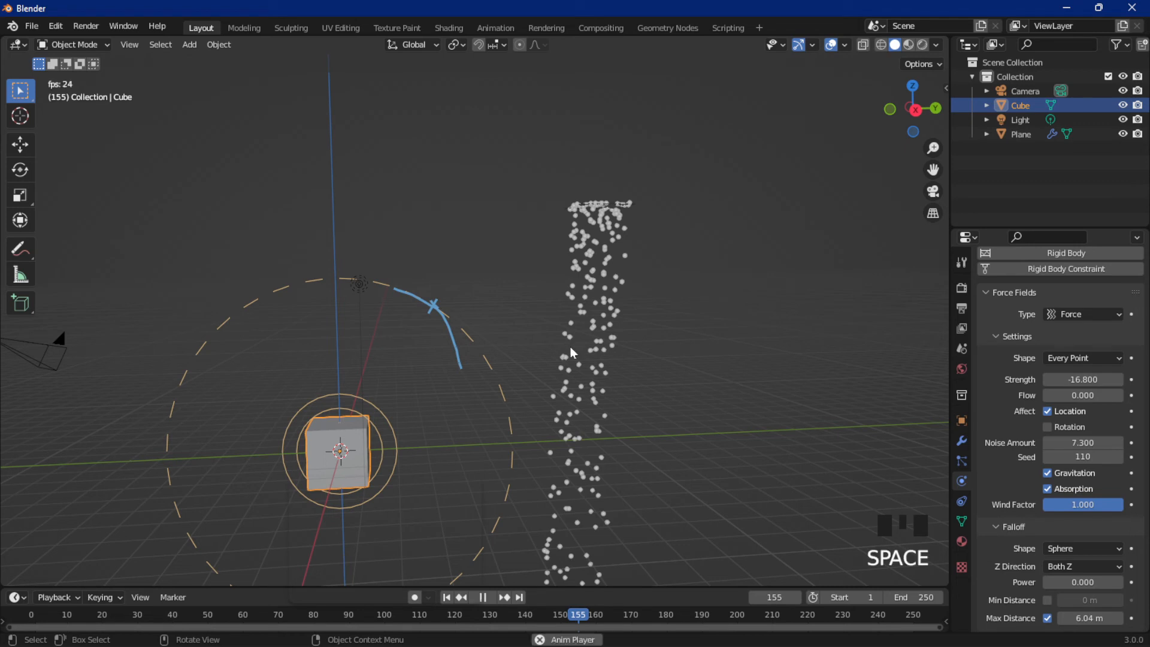
pyautogui.scroll(-5, 580, 351)
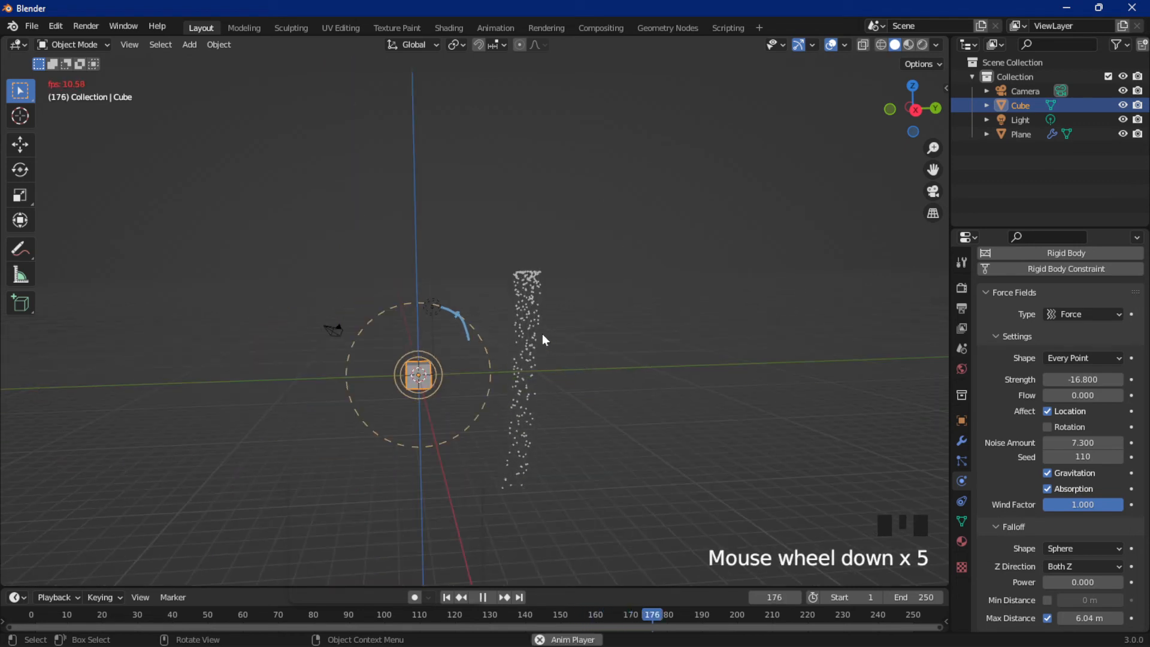
pyautogui.press('space')
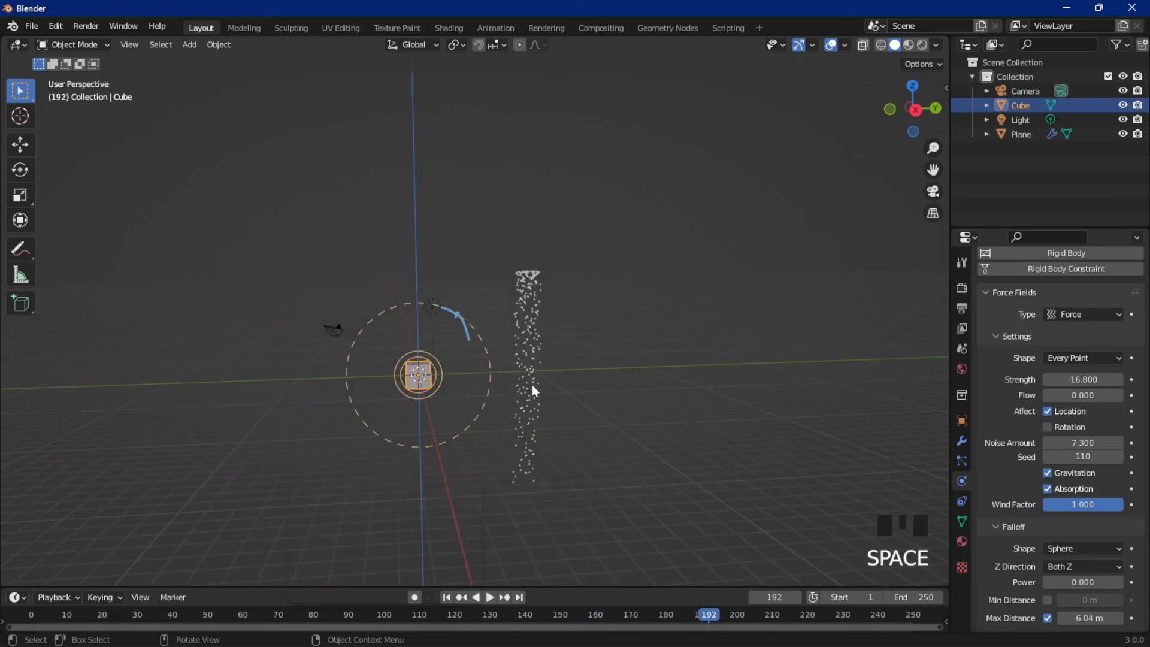
pyautogui.hotkey('shift', 'Left')
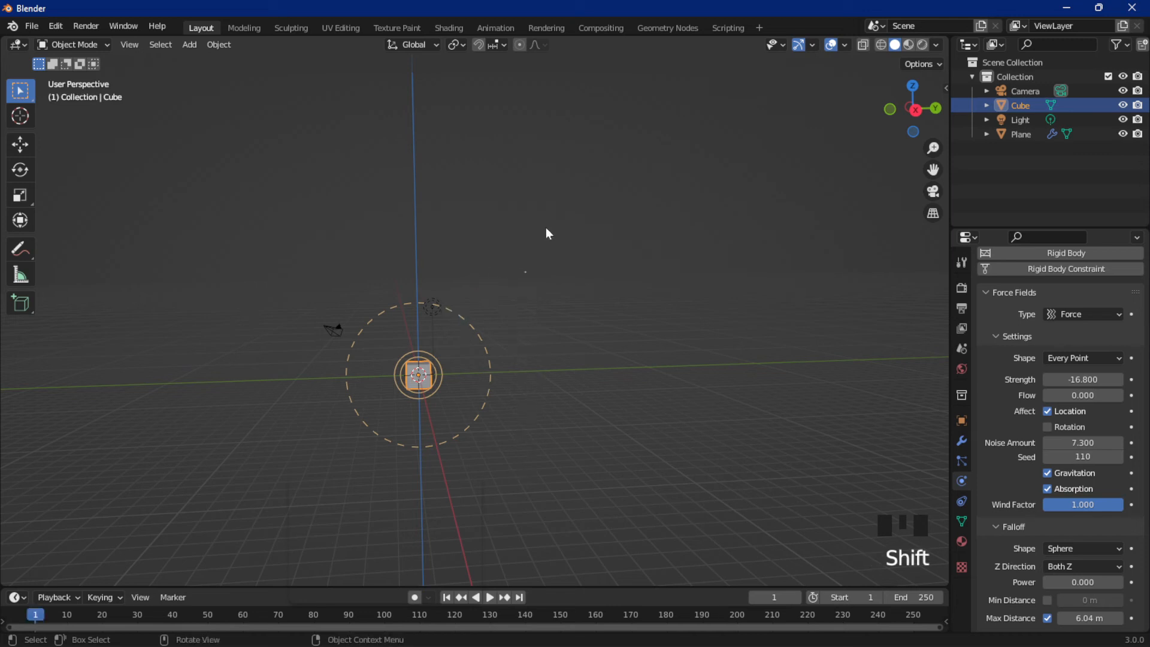
# Step: Move the cube along the ground until it sits nearly beneath the particle-emitting plane
pyautogui.press('space')
pyautogui.press('space')
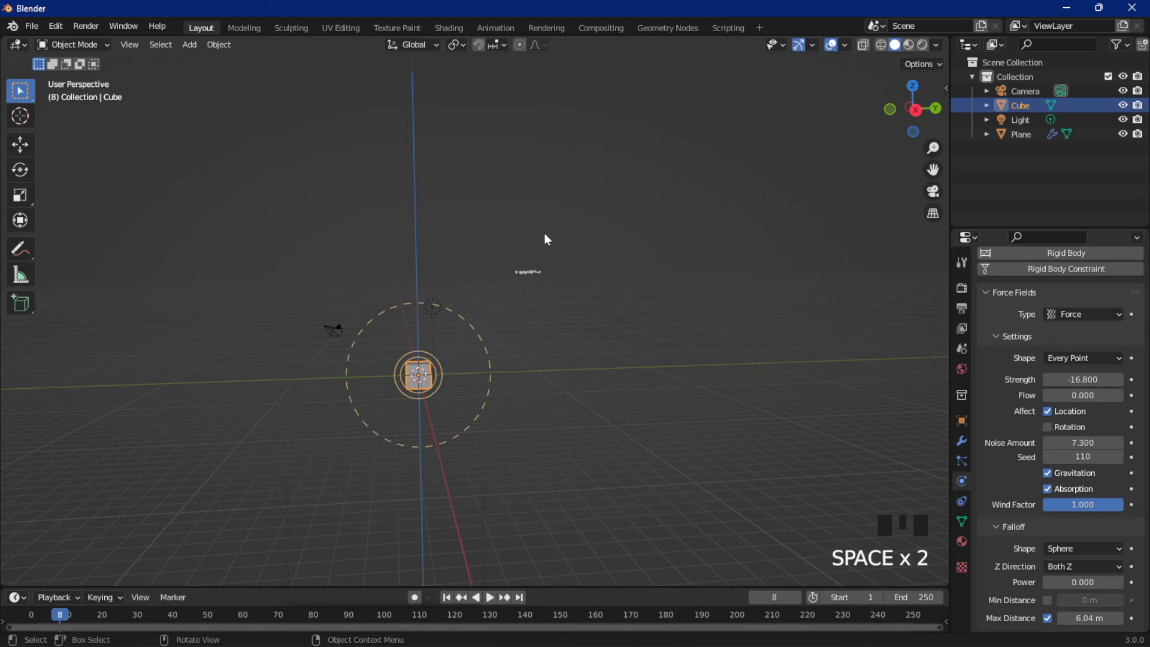
pyautogui.press('g')
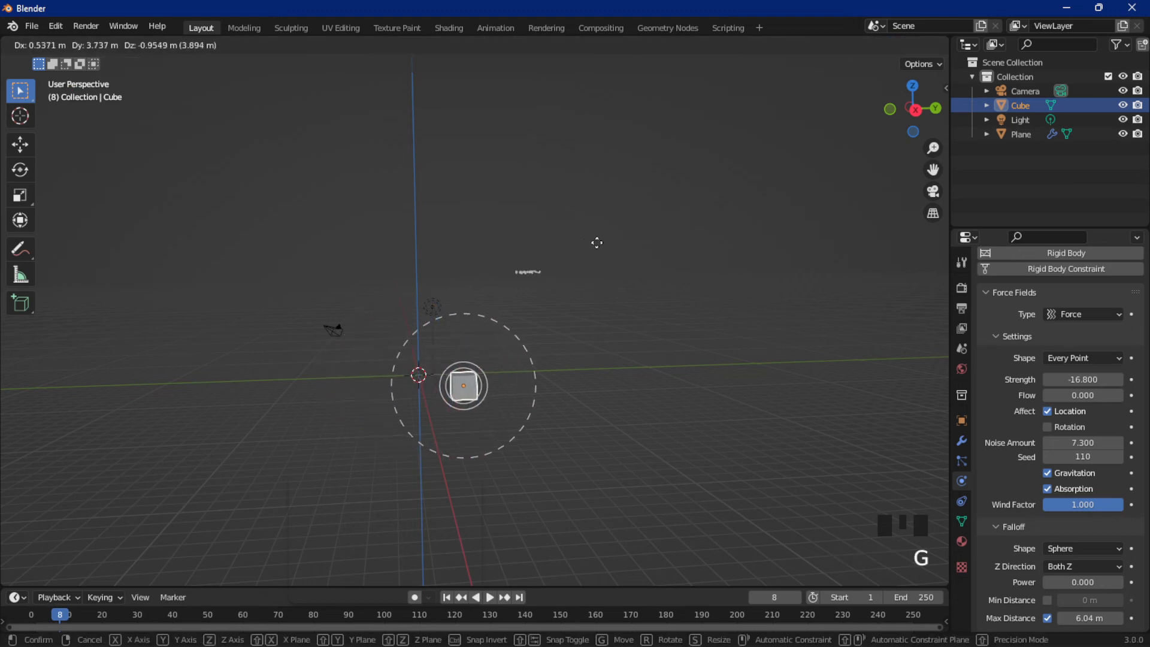
pyautogui.click(609, 238)
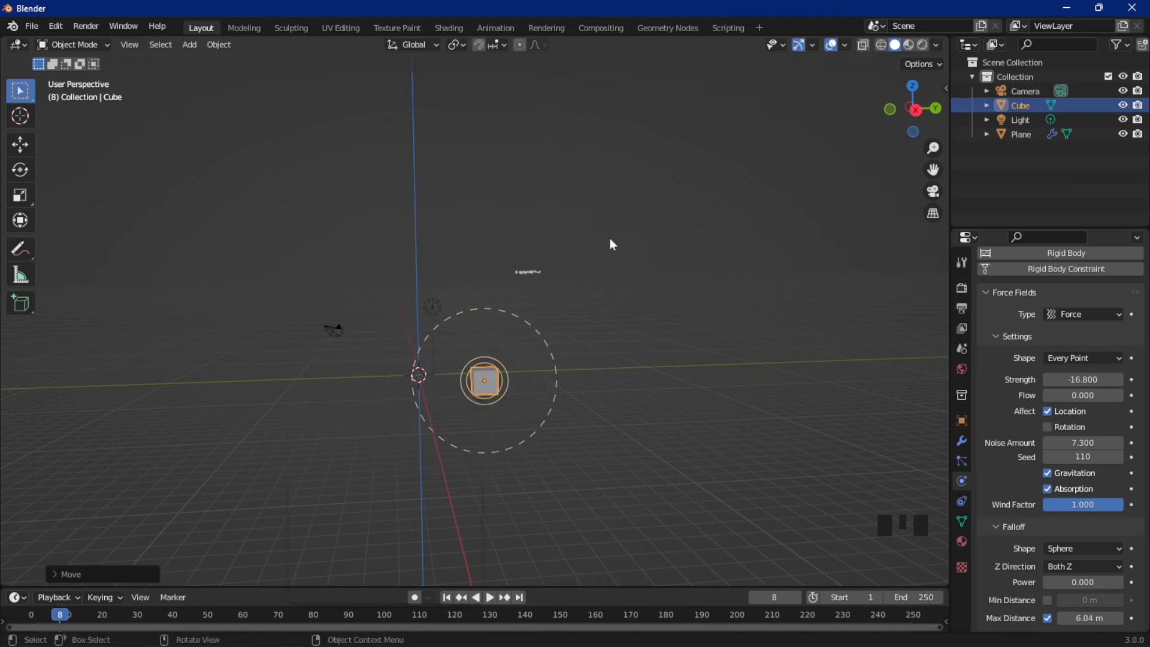
pyautogui.press('g')
pyautogui.click(625, 257)
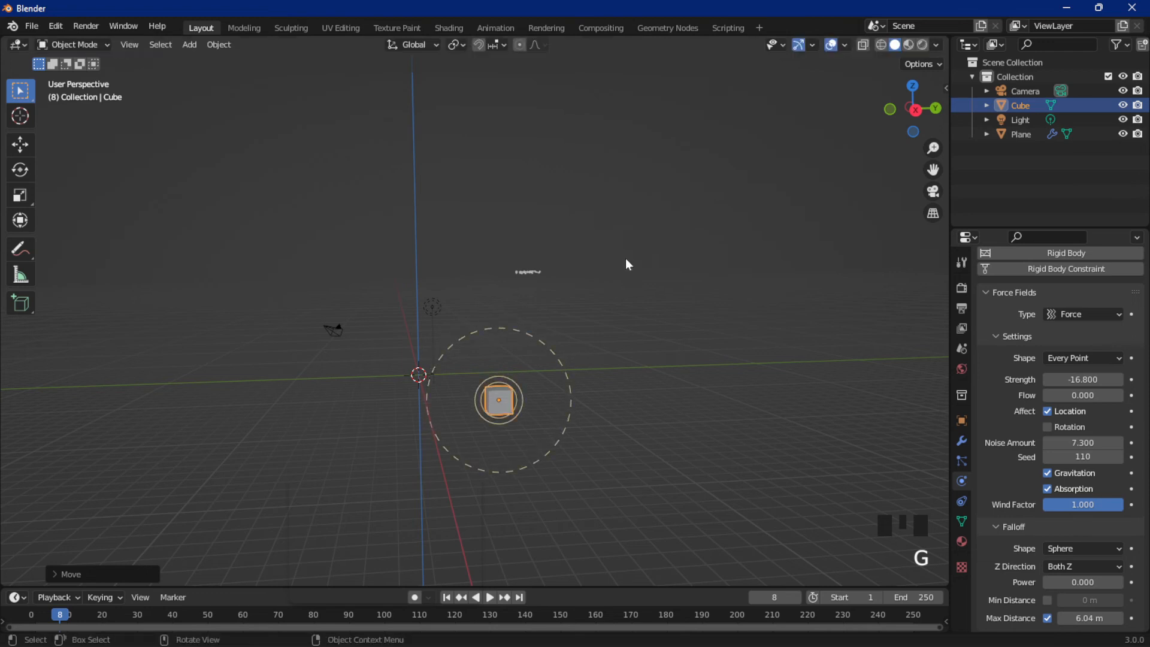
pyautogui.press('g')
pyautogui.click(622, 222)
# Step: Play the animation to examine the particles falling through the cube's Max Distance boundary
pyautogui.scroll(2, 623, 224)
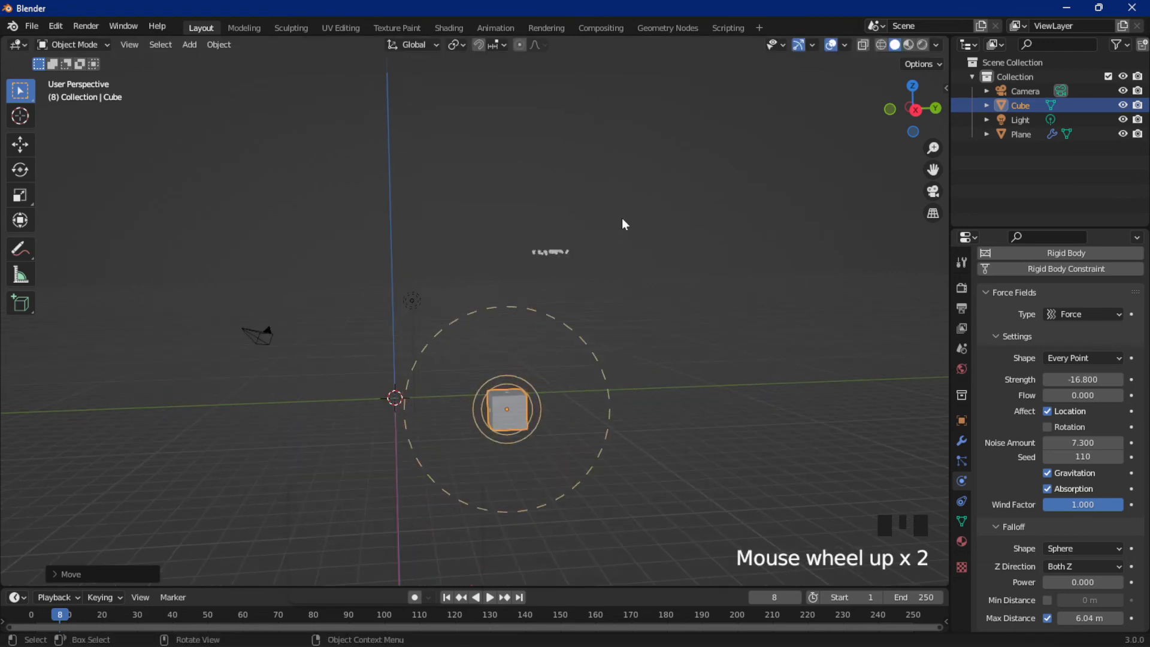
pyautogui.scroll(3, 621, 224)
pyautogui.moveTo(933, 169); pyautogui.dragTo(810, 218)
pyautogui.press('space')
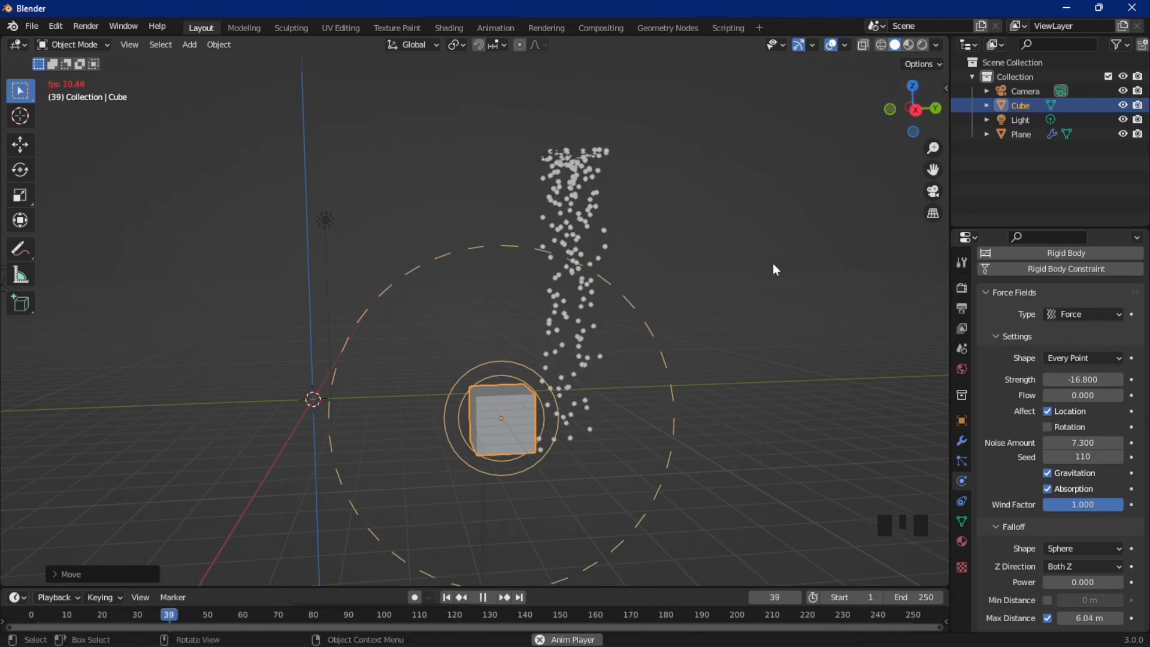
pyautogui.press('space')
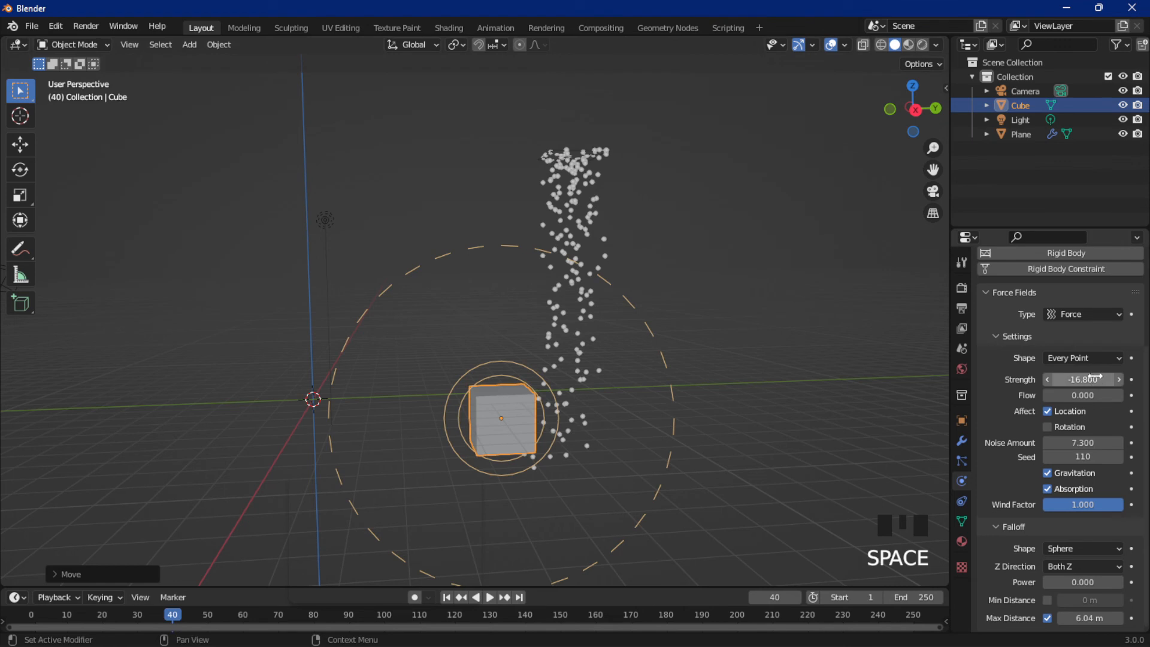
# Step: Set the cube's force field Strength to 21.700 and turn off Gravitation and Absorption
pyautogui.moveTo(1092, 381); pyautogui.dragTo(1071, 441)
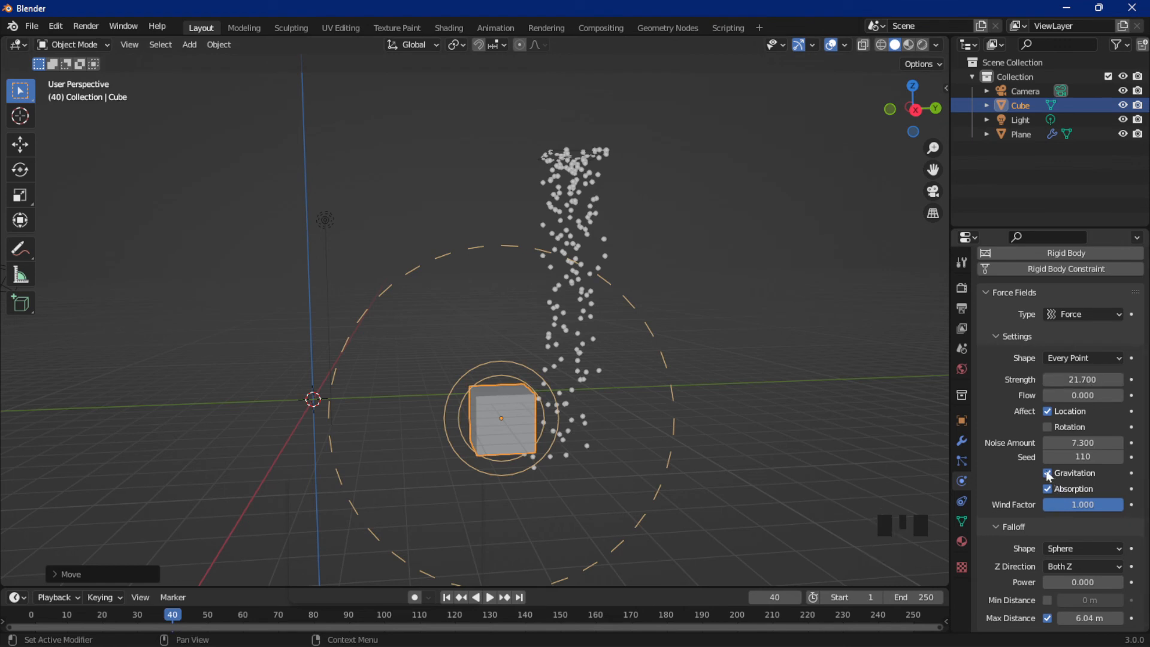
pyautogui.click(1051, 475)
pyautogui.click(1049, 489)
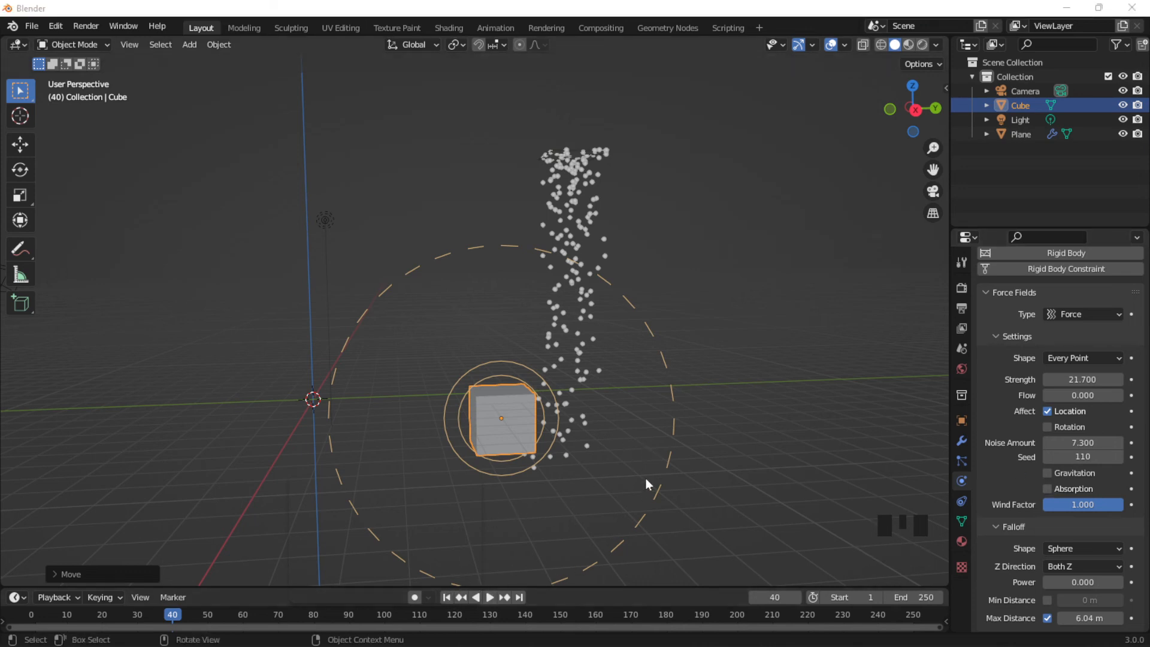
# Step: Deselect the cube and play the animation to examine how the positive Strength affects the particles at the boundary
pyautogui.click(746, 350)
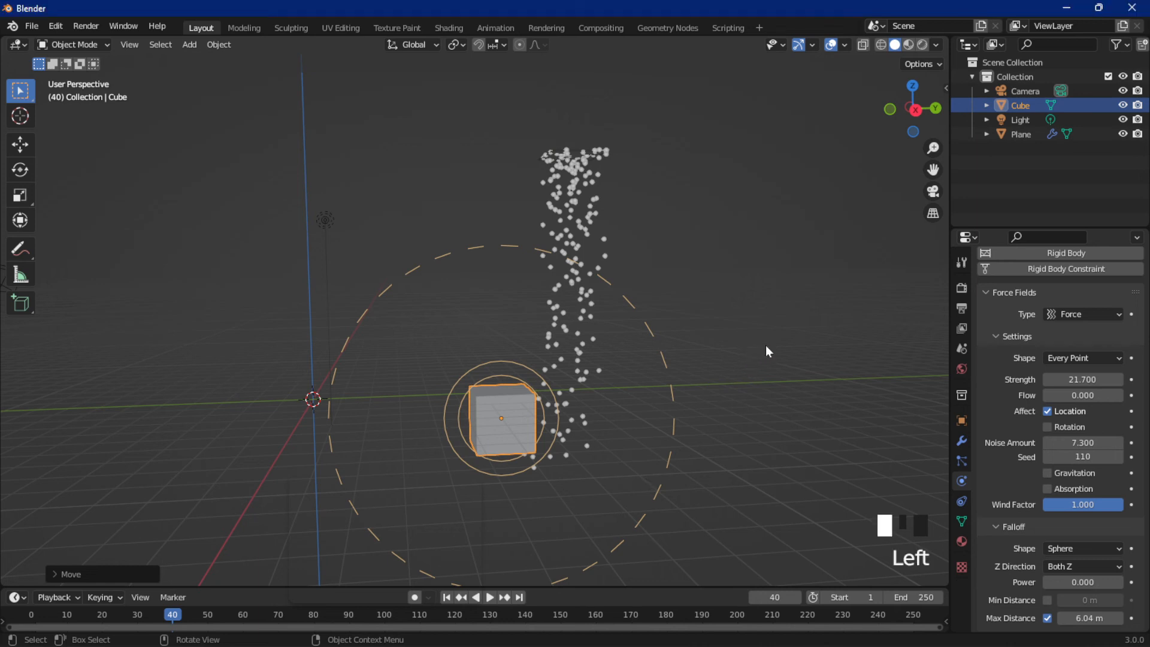
pyautogui.click(765, 345)
pyautogui.press('space')
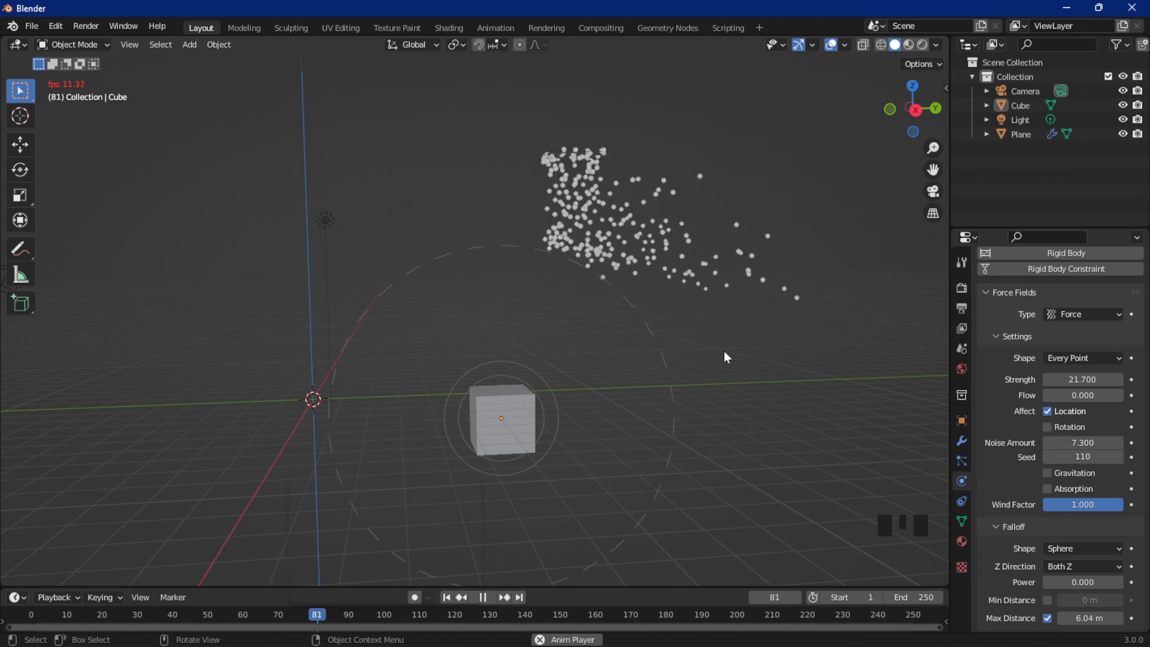
pyautogui.press('space')
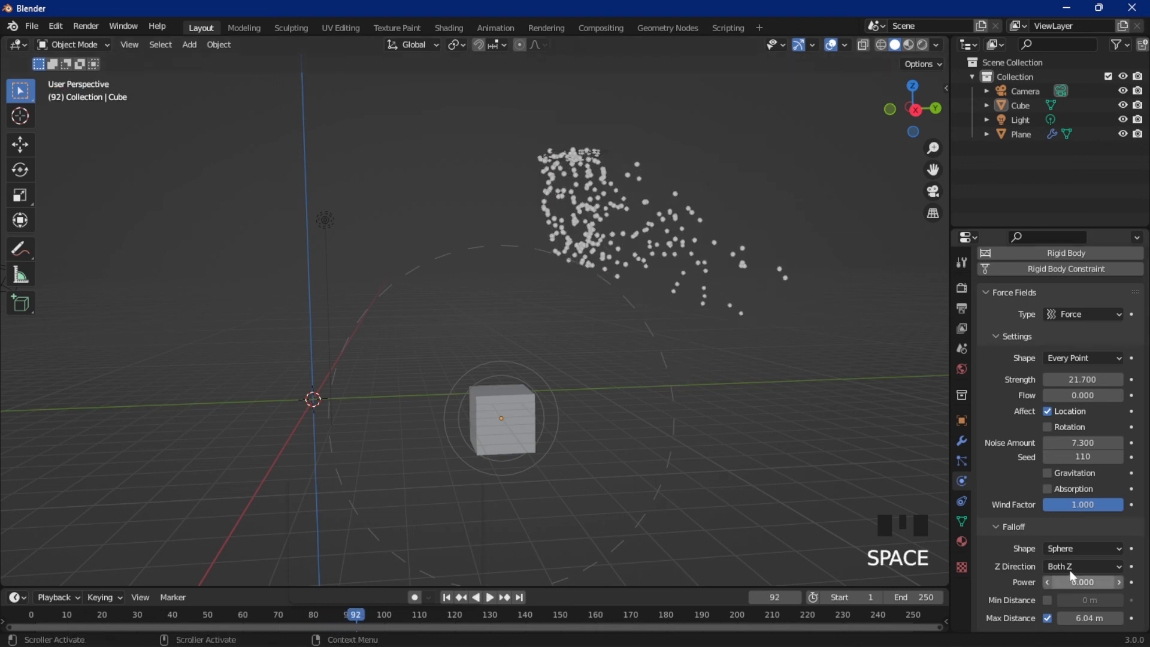
# Step: Set the falloff Power to 7.600 and replay the animation from the first frame to check the particles
pyautogui.moveTo(1069, 582); pyautogui.dragTo(1126, 582)
pyautogui.press('space')
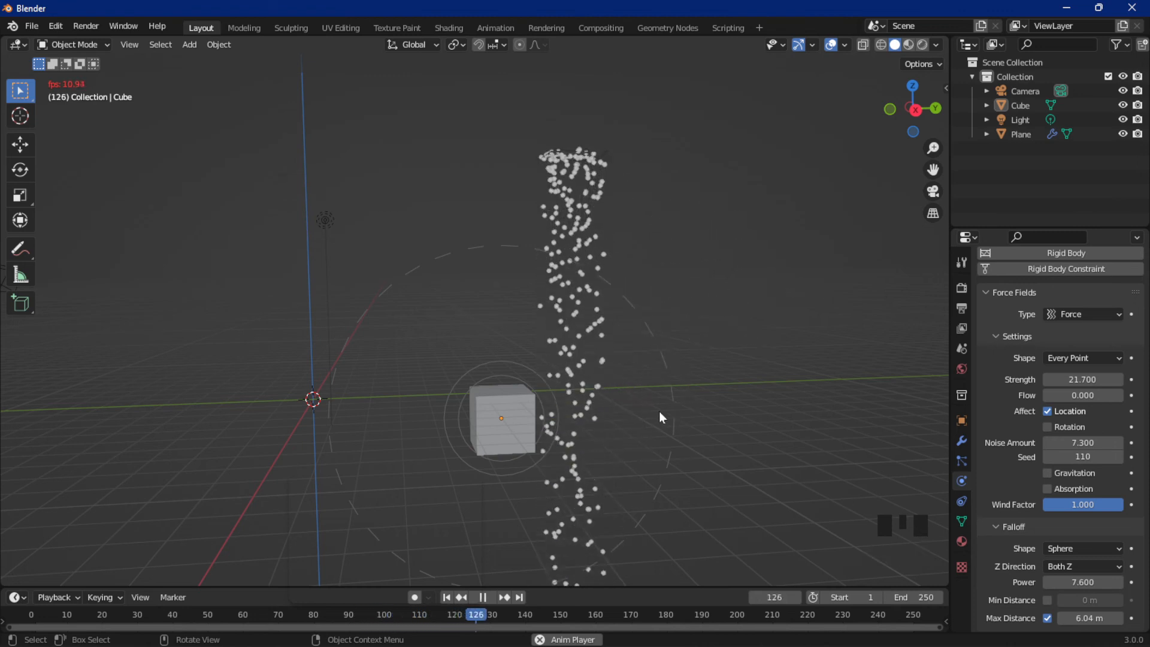
pyautogui.press('space')
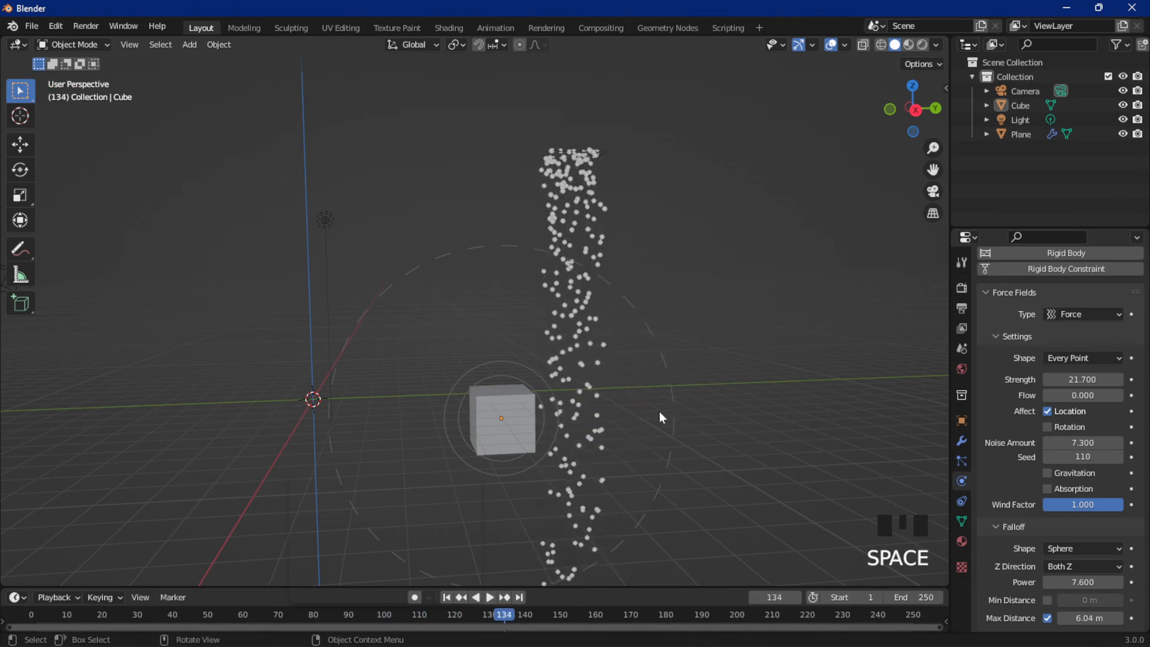
pyautogui.hotkey('shift', 'Left')
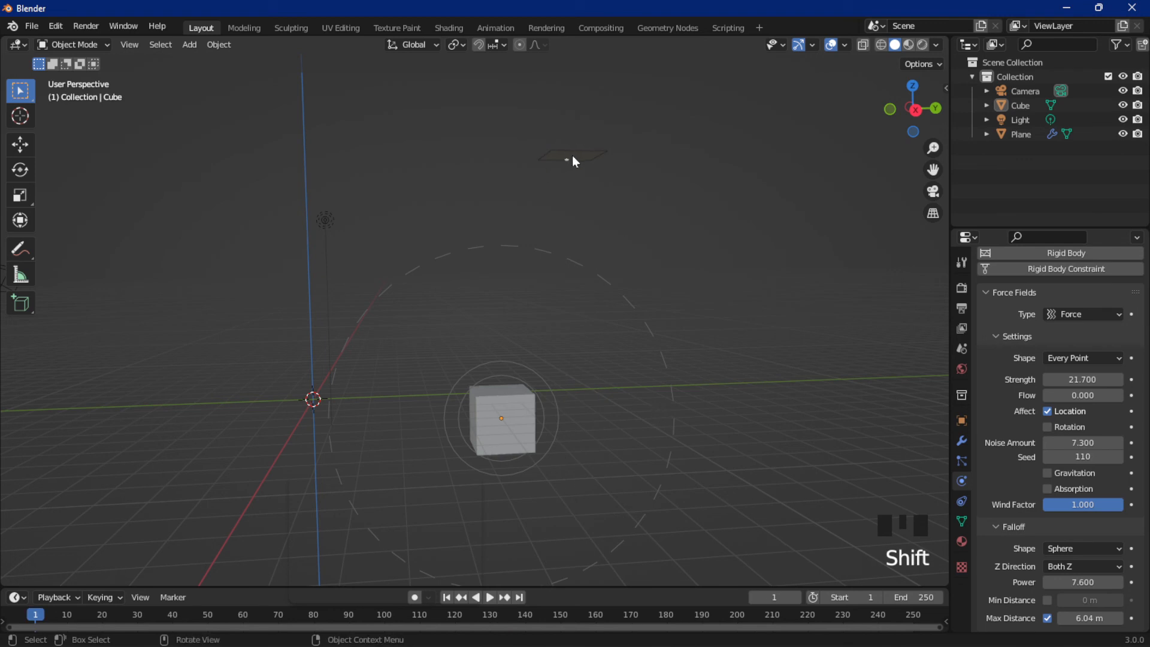
pyautogui.press('space')
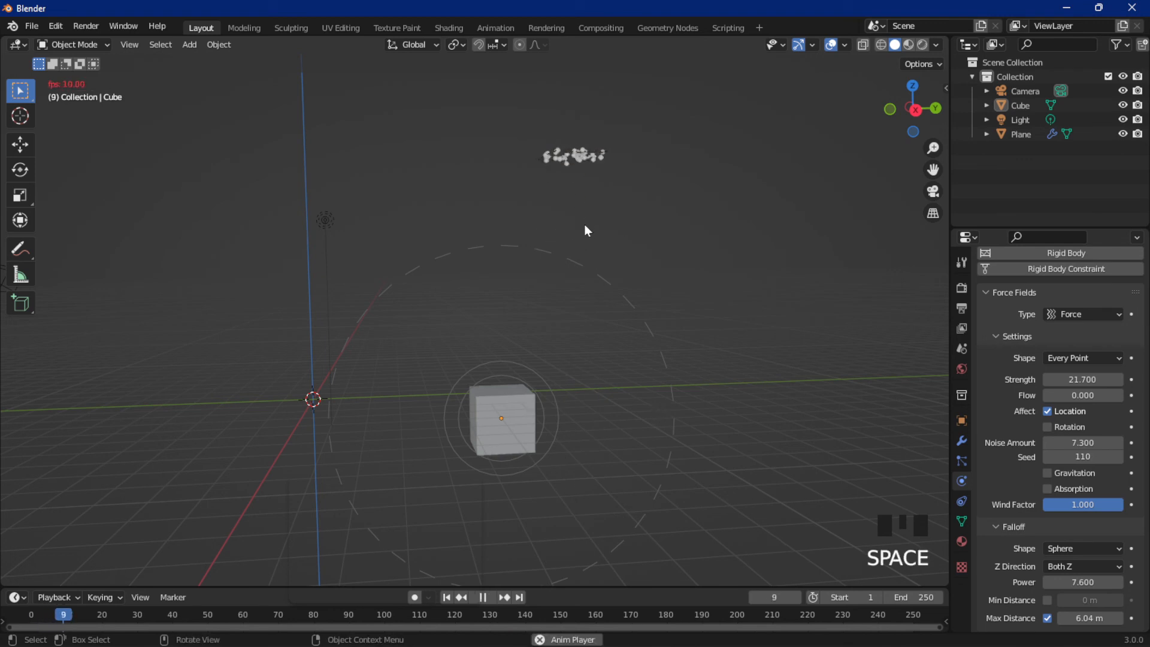
pyautogui.press('space')
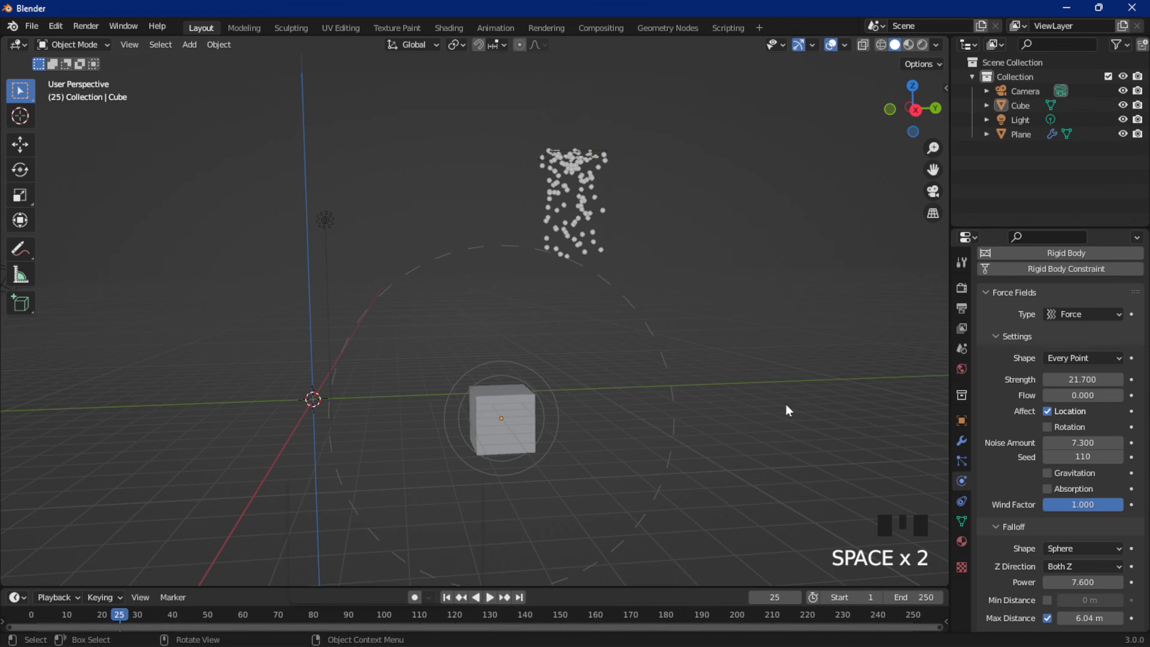
# Step: Enable the falloff Min Distance, set it to 3.9 m, and select the cube to highlight its boundaries
pyautogui.moveTo(1073, 598)
pyautogui.mouseDown()
pyautogui.moveTo(1126, 598)
pyautogui.moveTo(1056, 600)
pyautogui.mouseUp()
pyautogui.click(1047, 599)
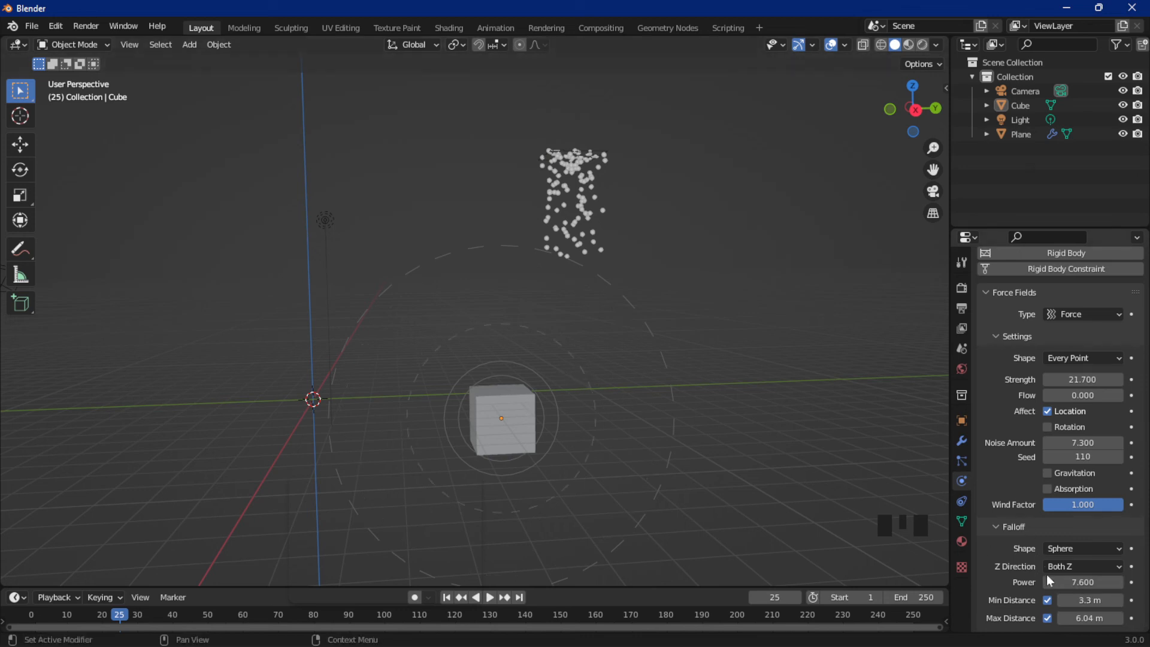
pyautogui.click(1072, 599)
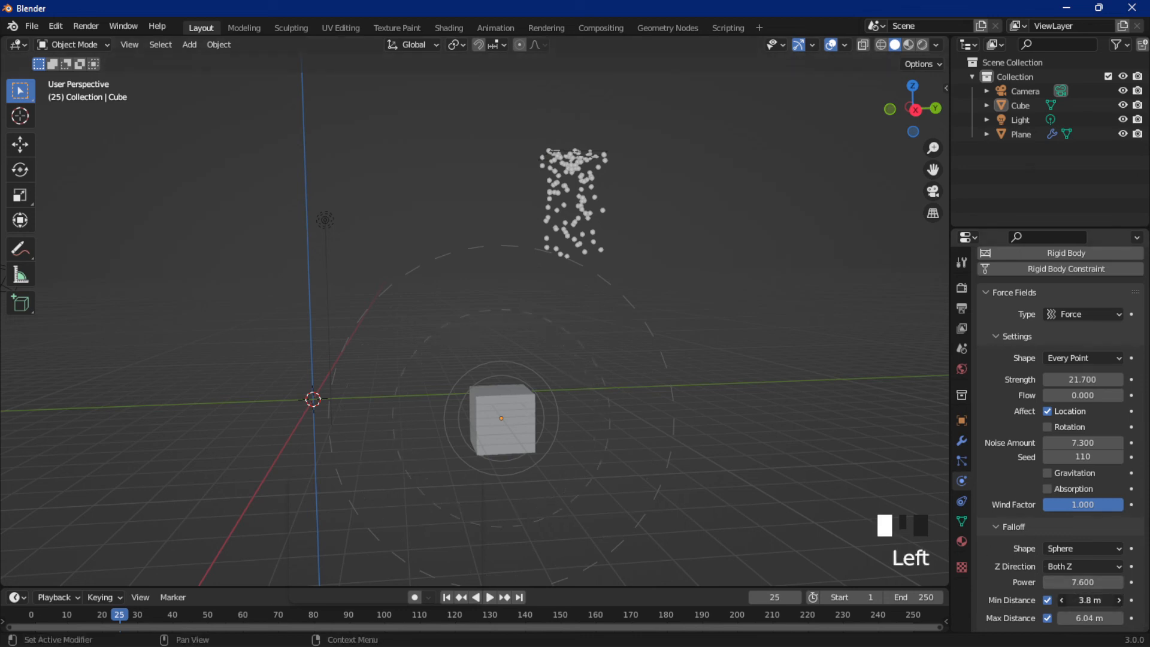
pyautogui.click(498, 403)
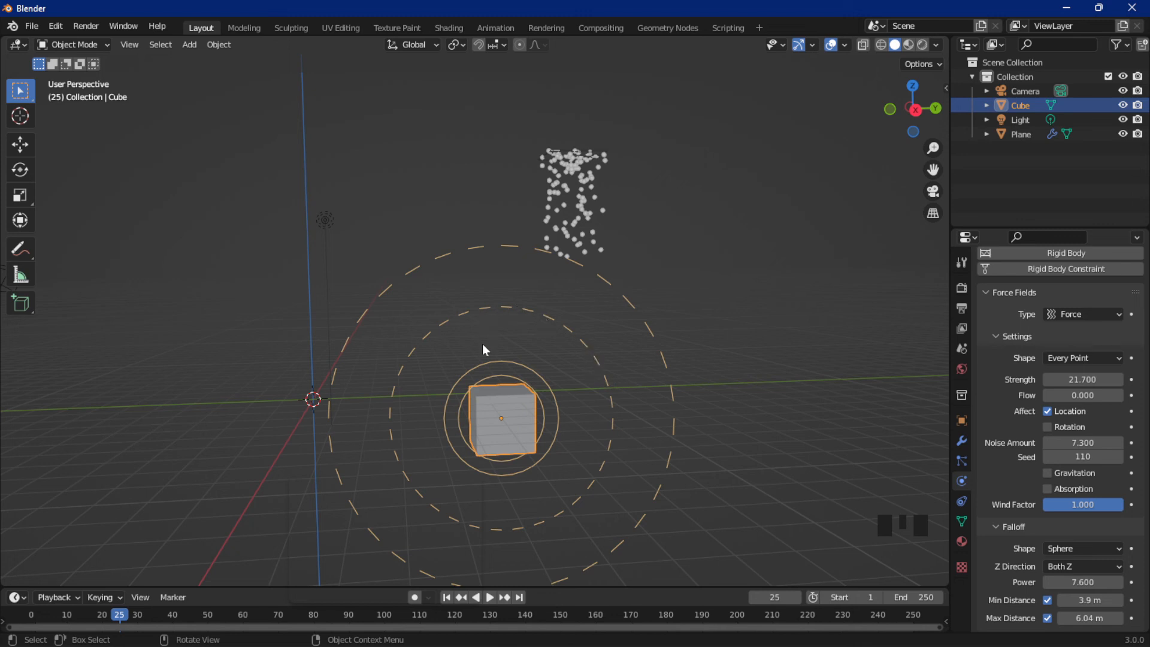
# Step: Annotate crosses outside the outer boundary and inside the inner one, plus a curved arrow between them, and return to the Select Box tool
pyautogui.click(20, 249)
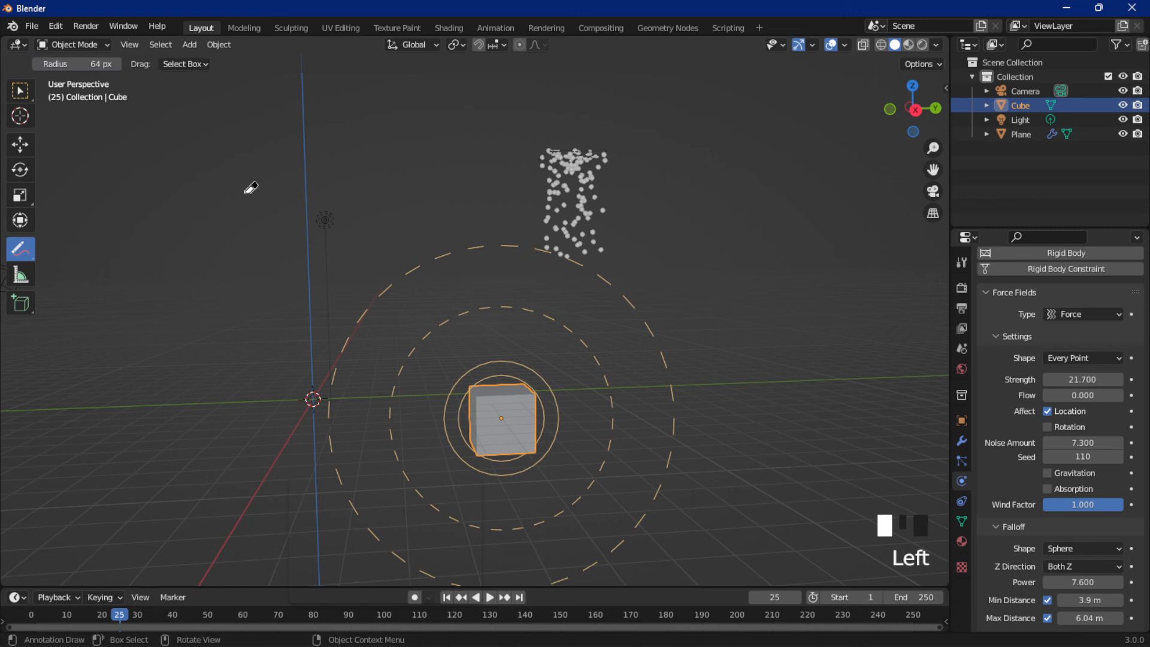
pyautogui.click(22, 252)
pyautogui.moveTo(23, 251); pyautogui.dragTo(82, 250)
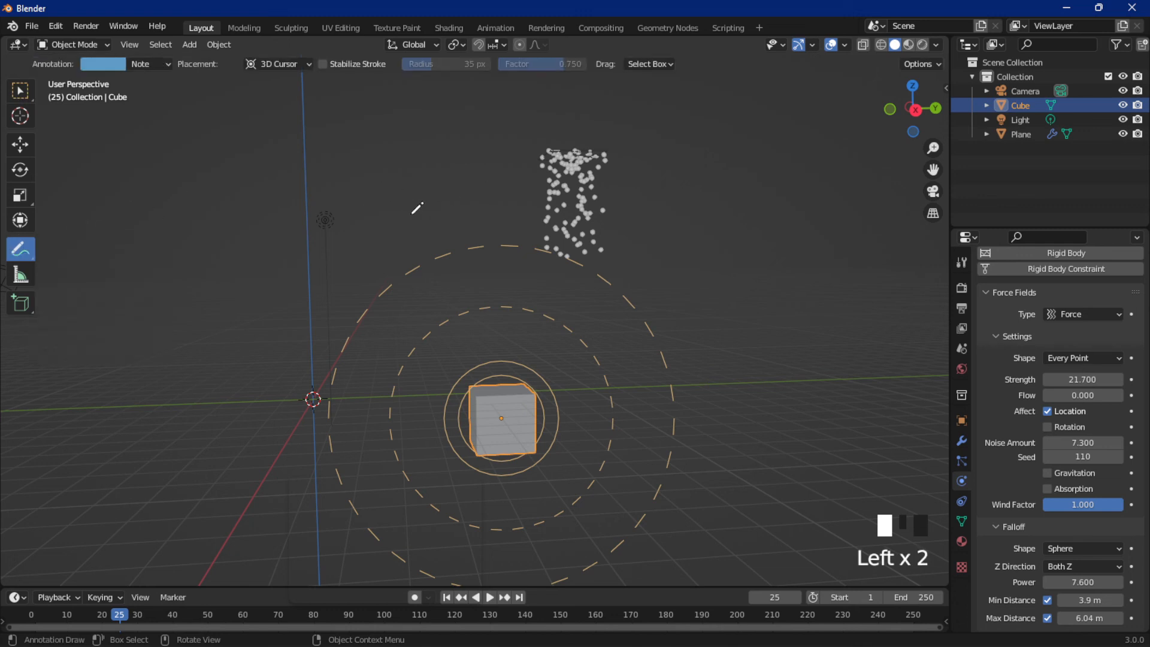
pyautogui.moveTo(411, 213)
pyautogui.mouseDown()
pyautogui.moveTo(380, 191)
pyautogui.moveTo(371, 219)
pyautogui.mouseUp()
pyautogui.moveTo(497, 337)
pyautogui.mouseDown()
pyautogui.moveTo(517, 360)
pyautogui.moveTo(492, 358)
pyautogui.mouseUp()
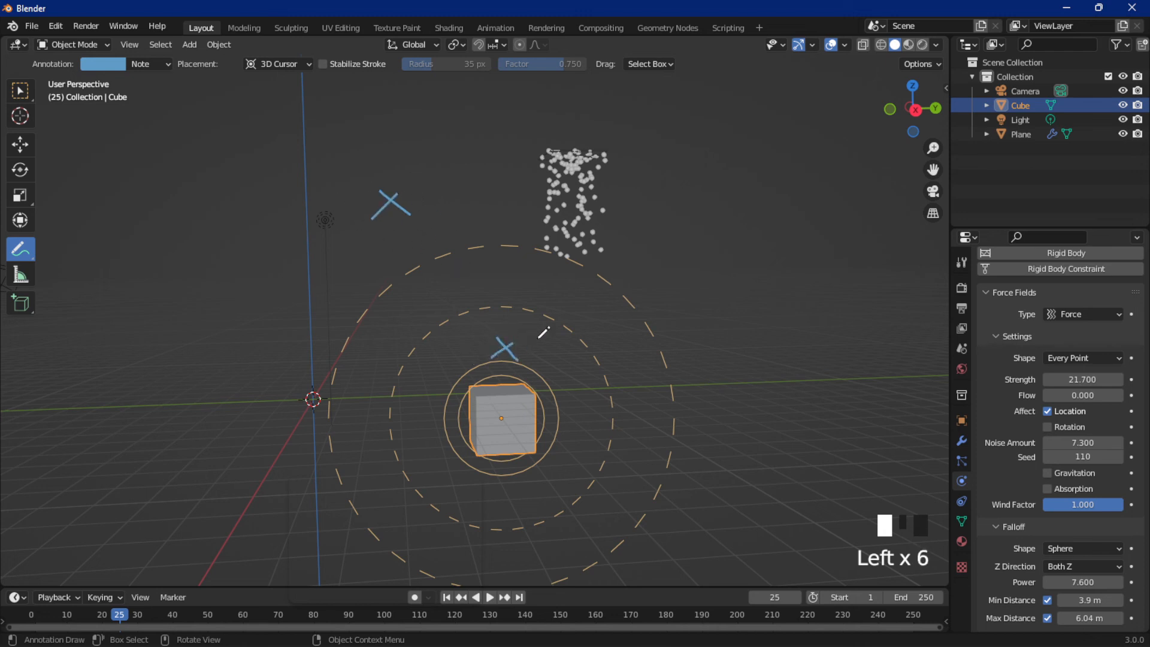
pyautogui.moveTo(401, 312)
pyautogui.mouseDown()
pyautogui.moveTo(506, 281)
pyautogui.moveTo(554, 295)
pyautogui.moveTo(546, 304)
pyautogui.mouseUp()
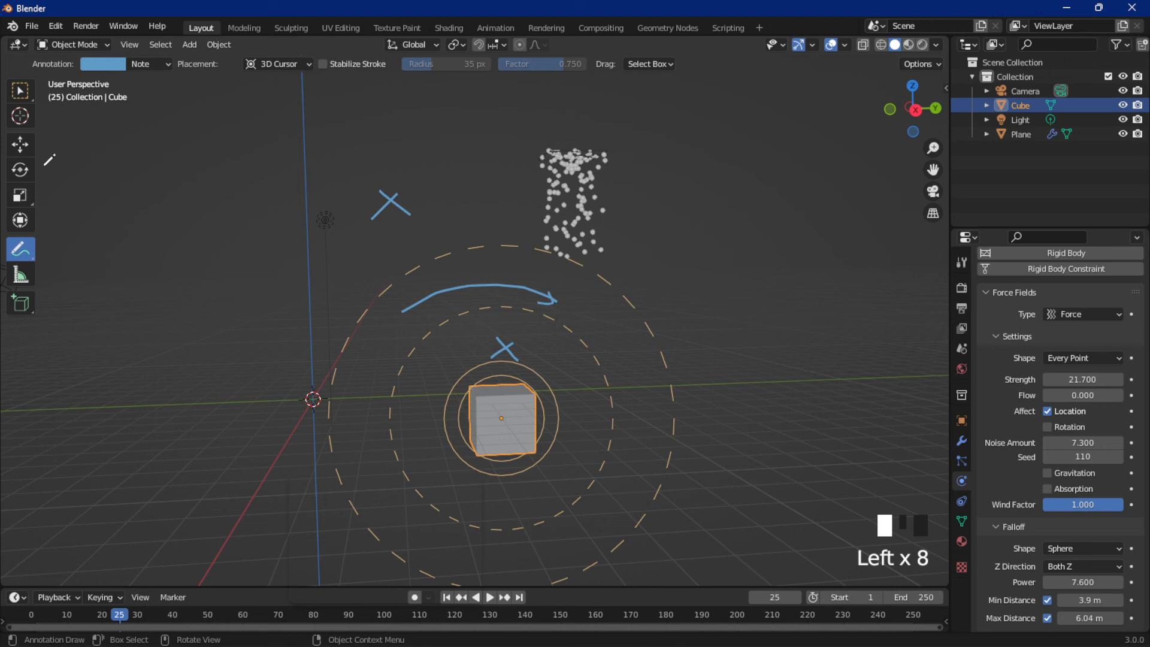
pyautogui.click(20, 90)
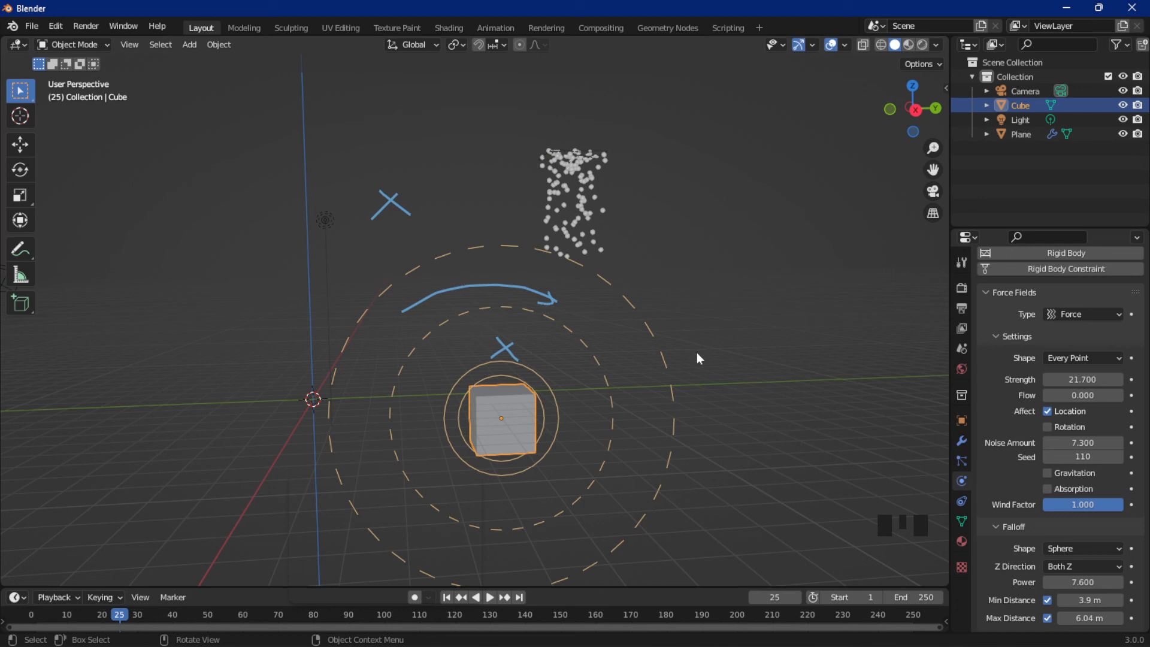
# Step: Play the animation to examine the particles between the Min and Max Distance boundaries, and return to the first frame
pyautogui.press('space')
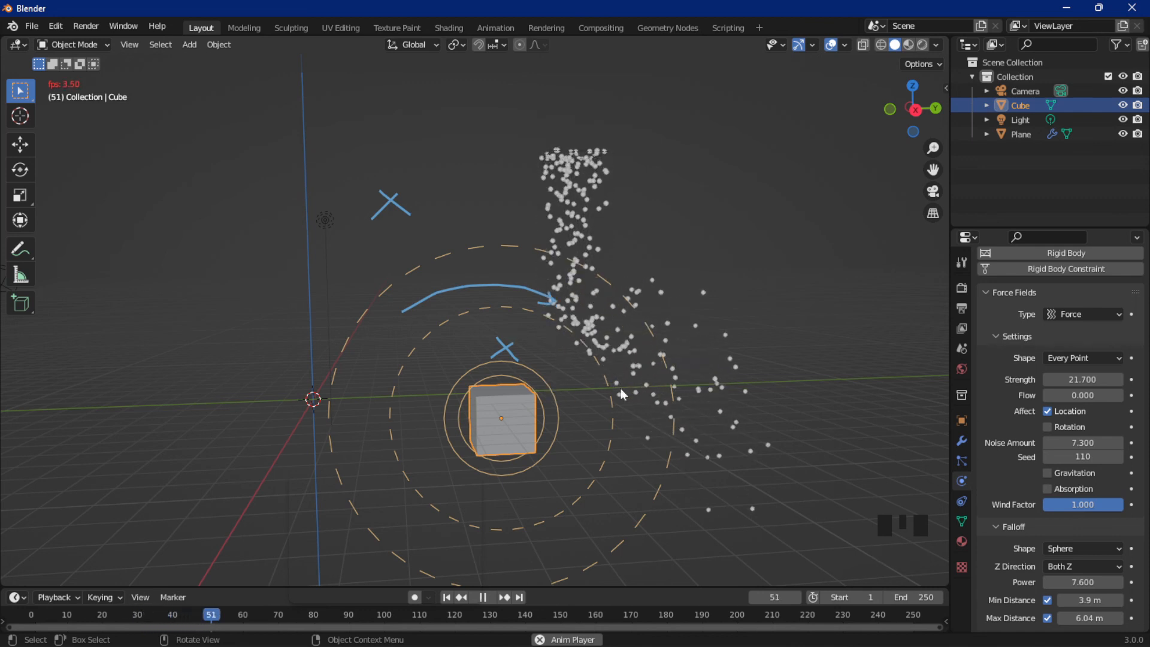
pyautogui.press('space')
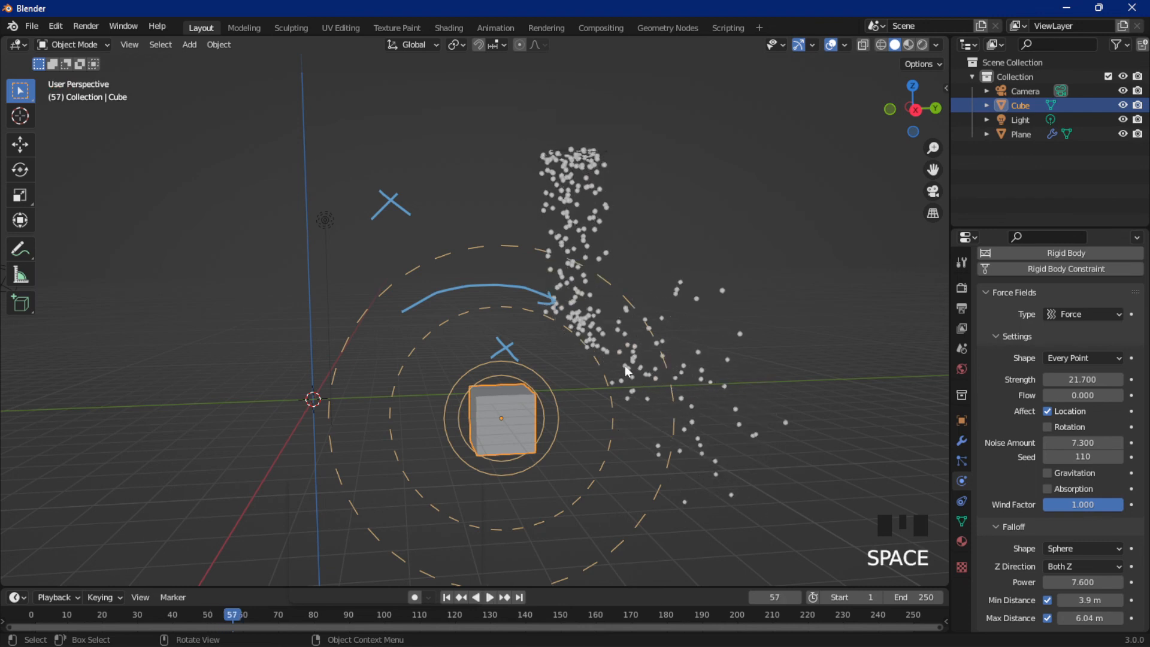
pyautogui.hotkey('shift', 'Left')
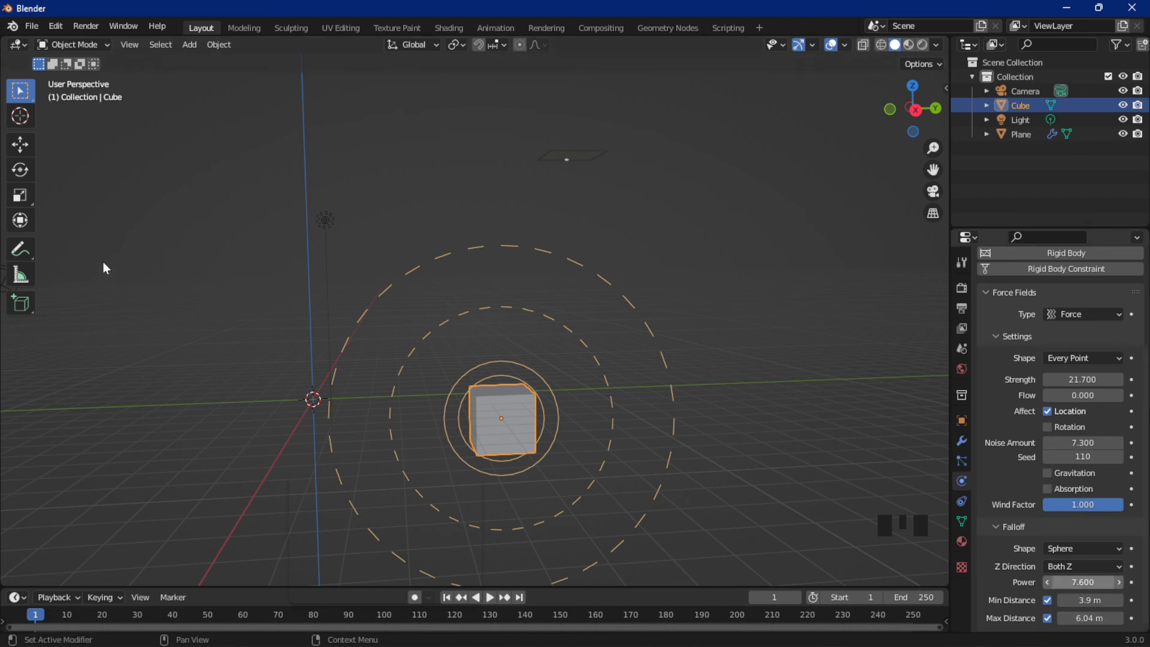
# Step: Annotate a 1 at the inner boundary and a 0 at the outer one, join them with a line, and return to the Select Box tool
pyautogui.click(17, 253)
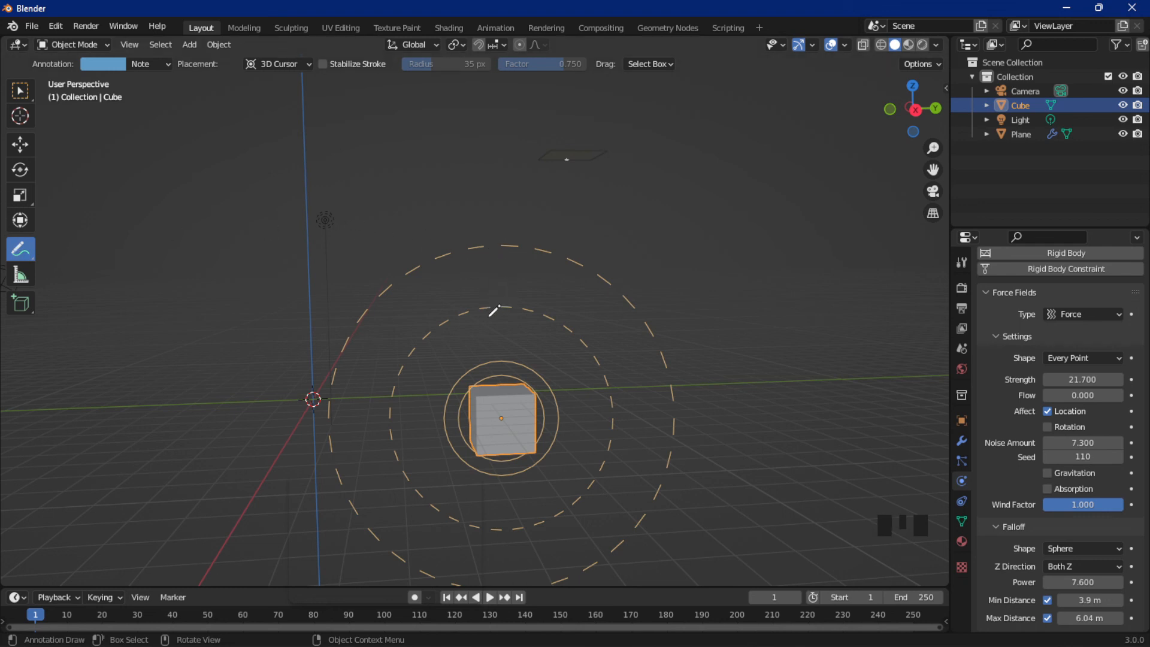
pyautogui.moveTo(494, 308); pyautogui.dragTo(507, 317)
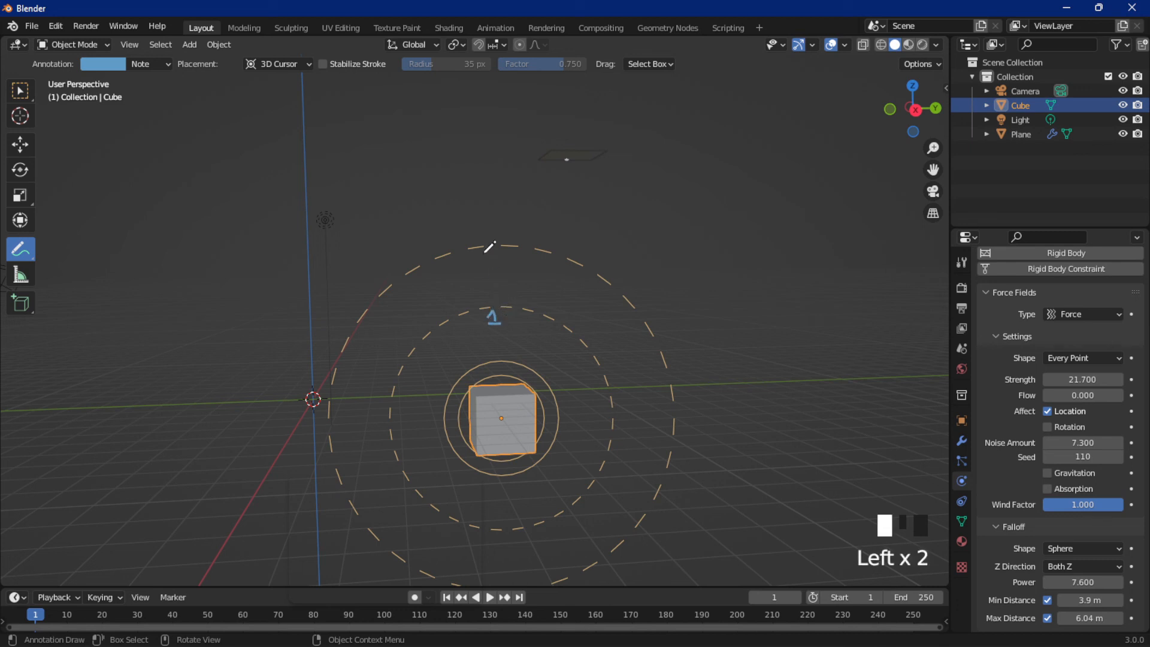
pyautogui.moveTo(485, 248); pyautogui.dragTo(490, 254)
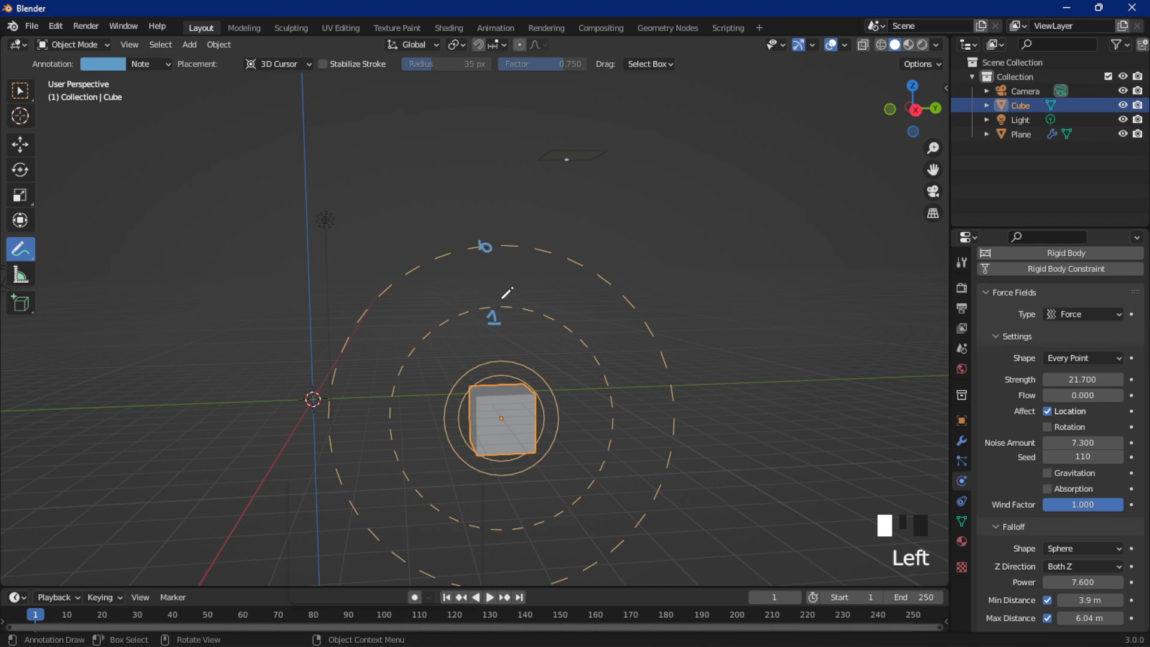
pyautogui.moveTo(493, 310); pyautogui.dragTo(489, 246)
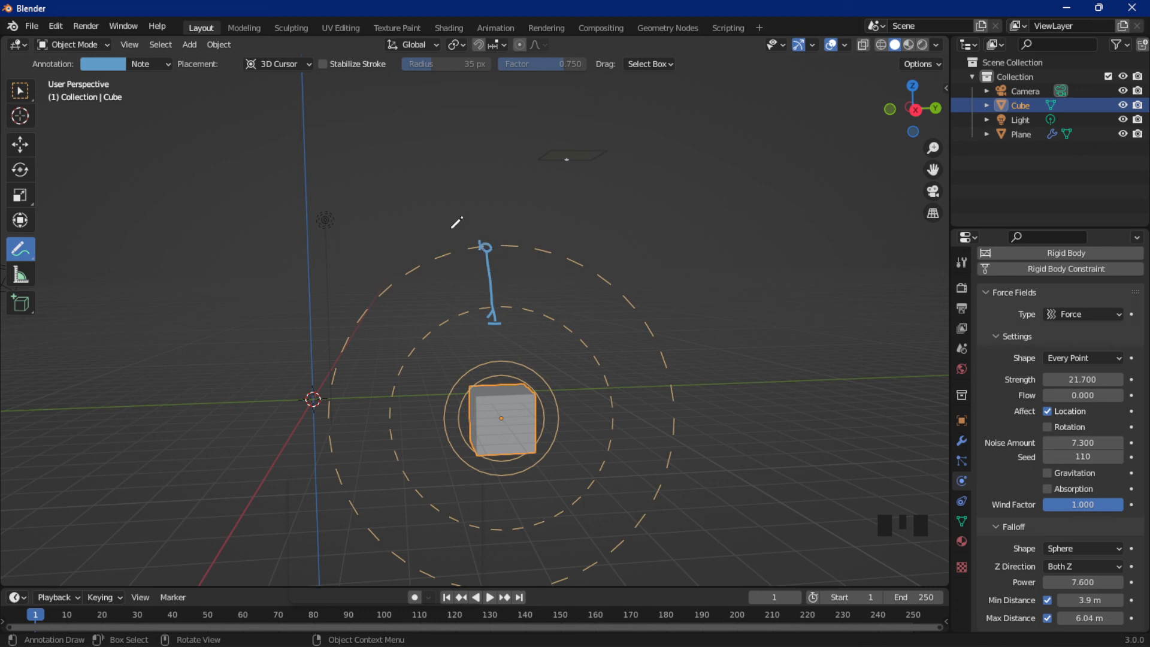
pyautogui.click(20, 91)
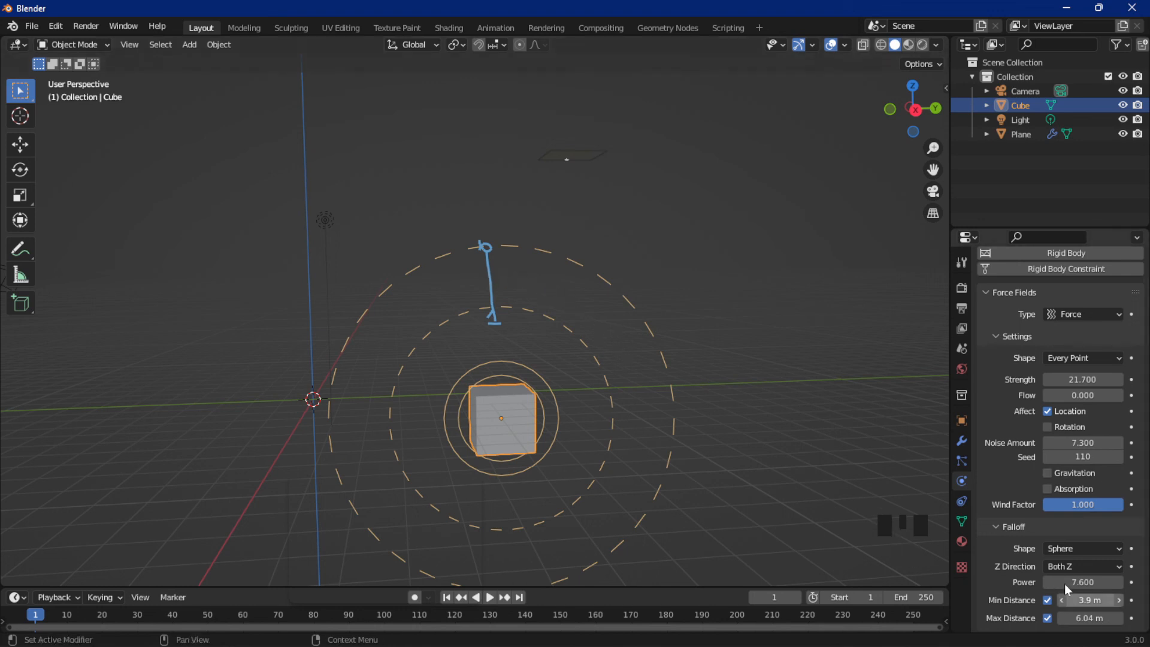
# Step: Set the cube's falloff Power to 0.9 during animation playback, examine how the particles deflect at the outer boundary, and pause
pyautogui.press('space')
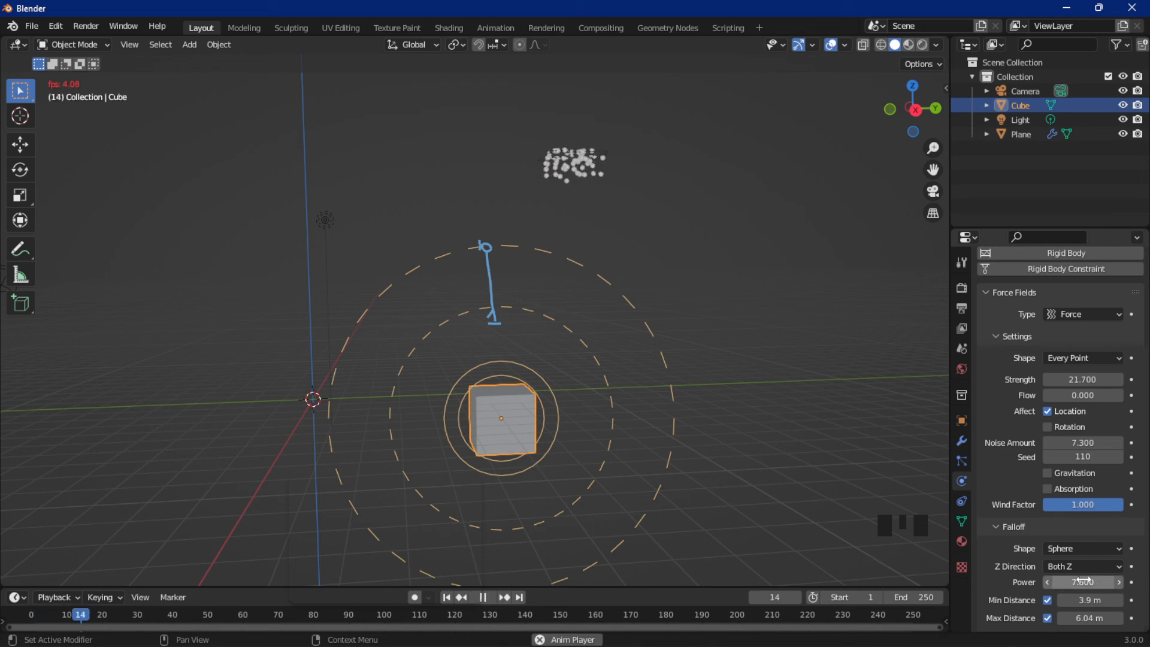
pyautogui.click(1083, 581)
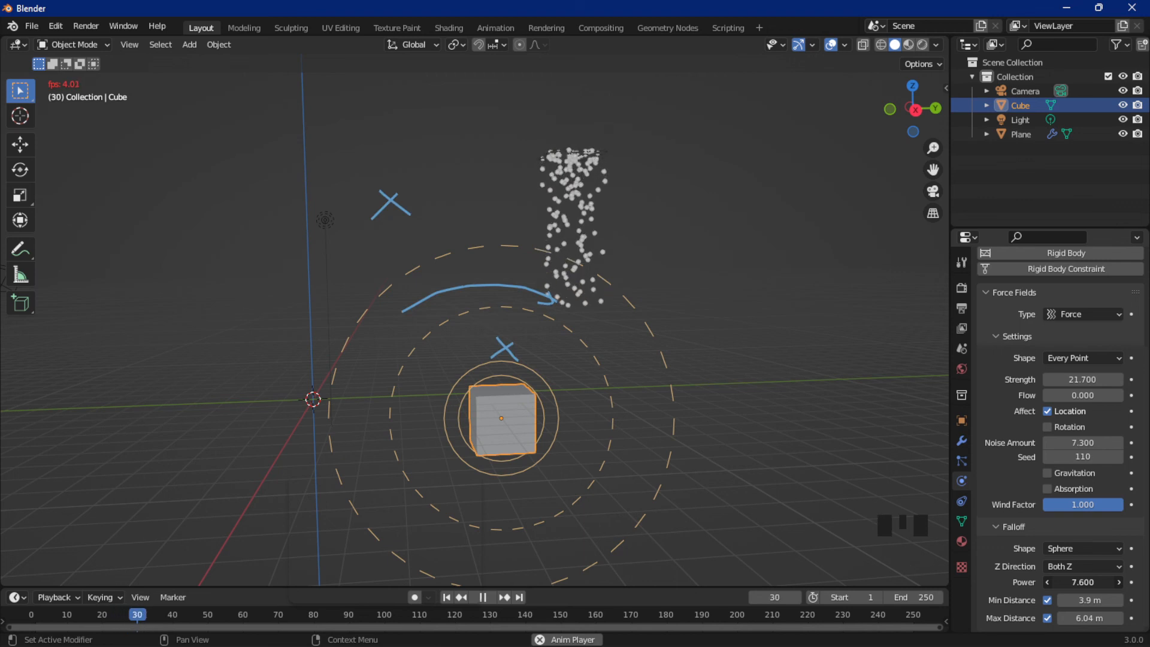
pyautogui.moveTo(1083, 582); pyautogui.dragTo(882, 581)
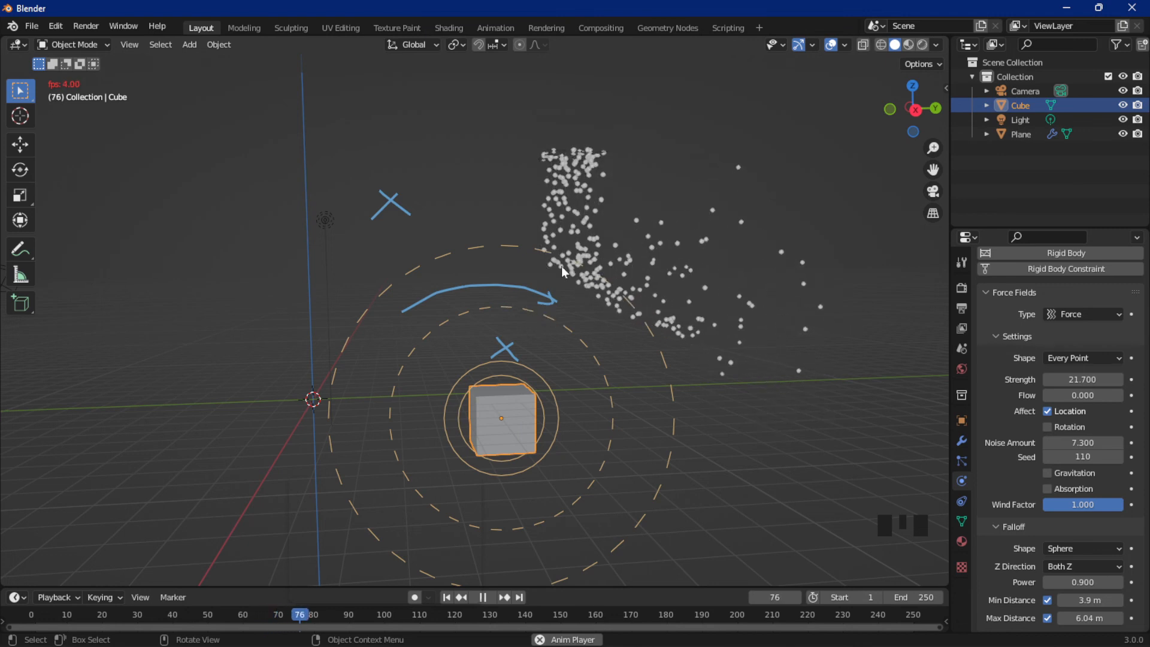
pyautogui.press('space')
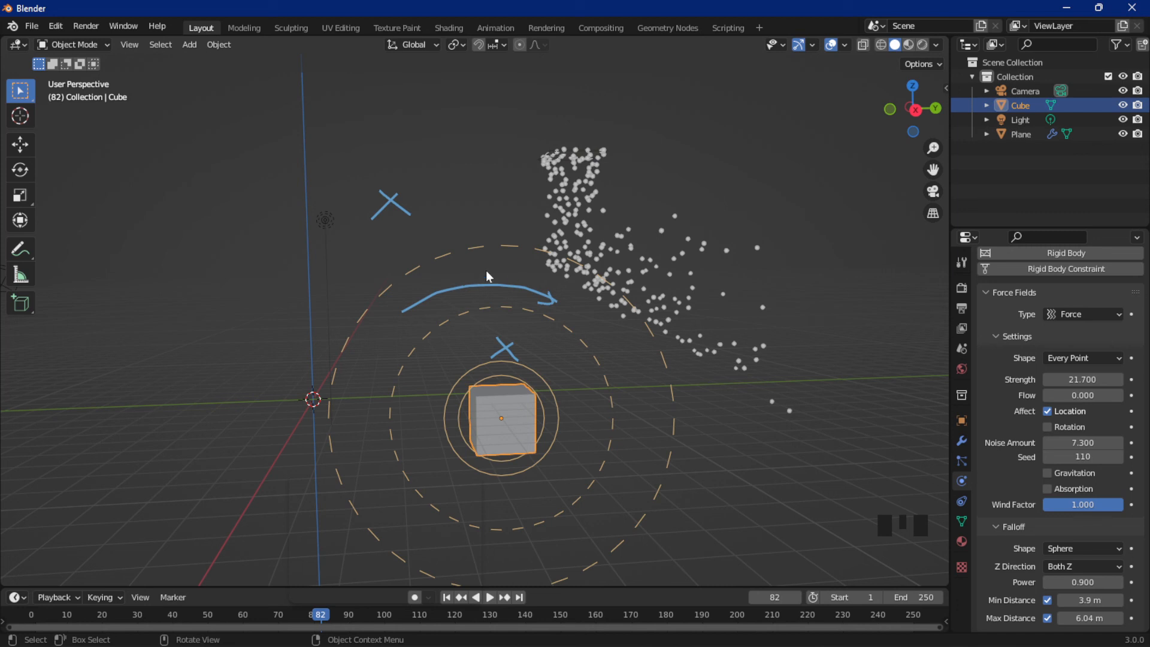
pyautogui.press('space')
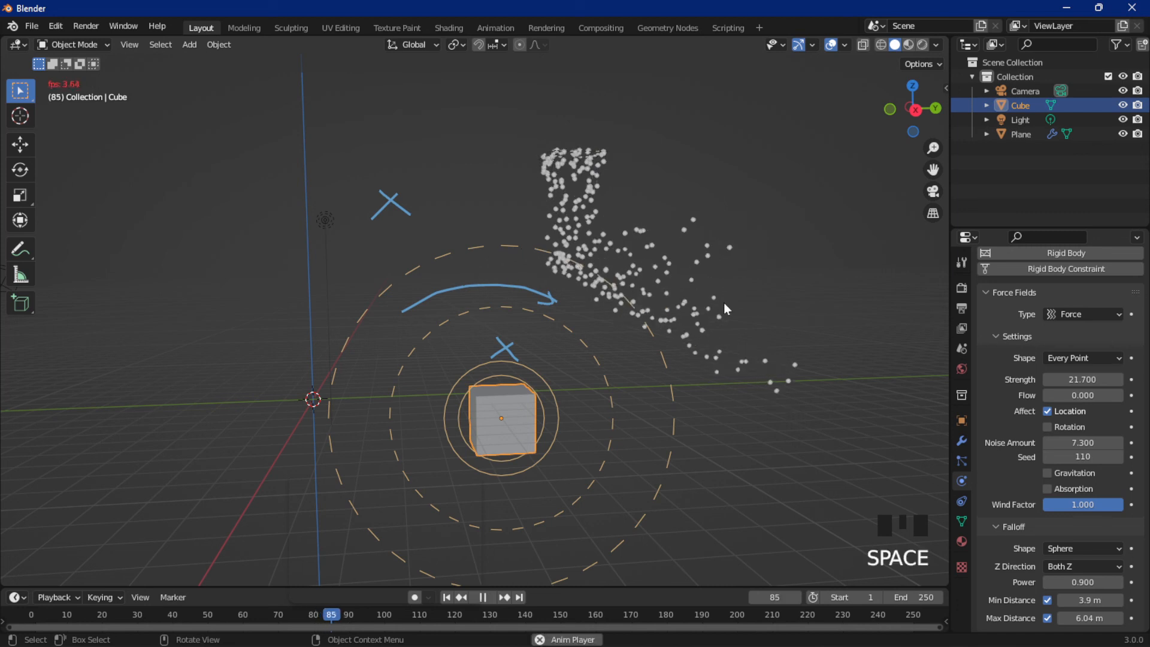
pyautogui.press('space')
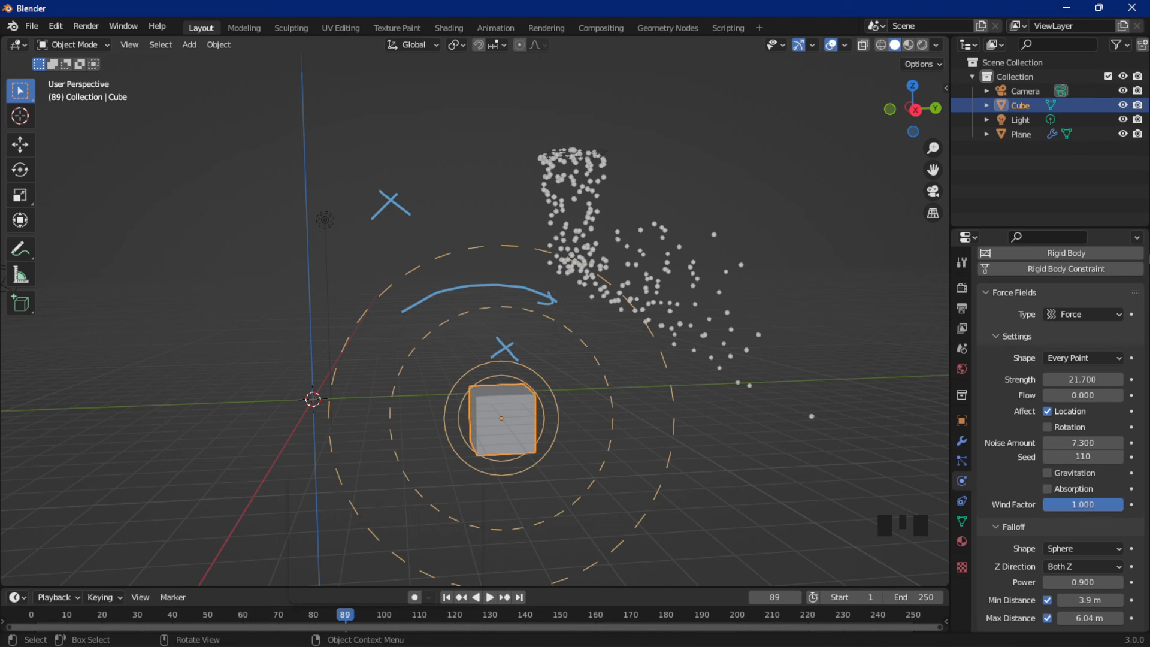
# Step: Open the list of force field types for the cube to examine the available options
pyautogui.click(1063, 314)
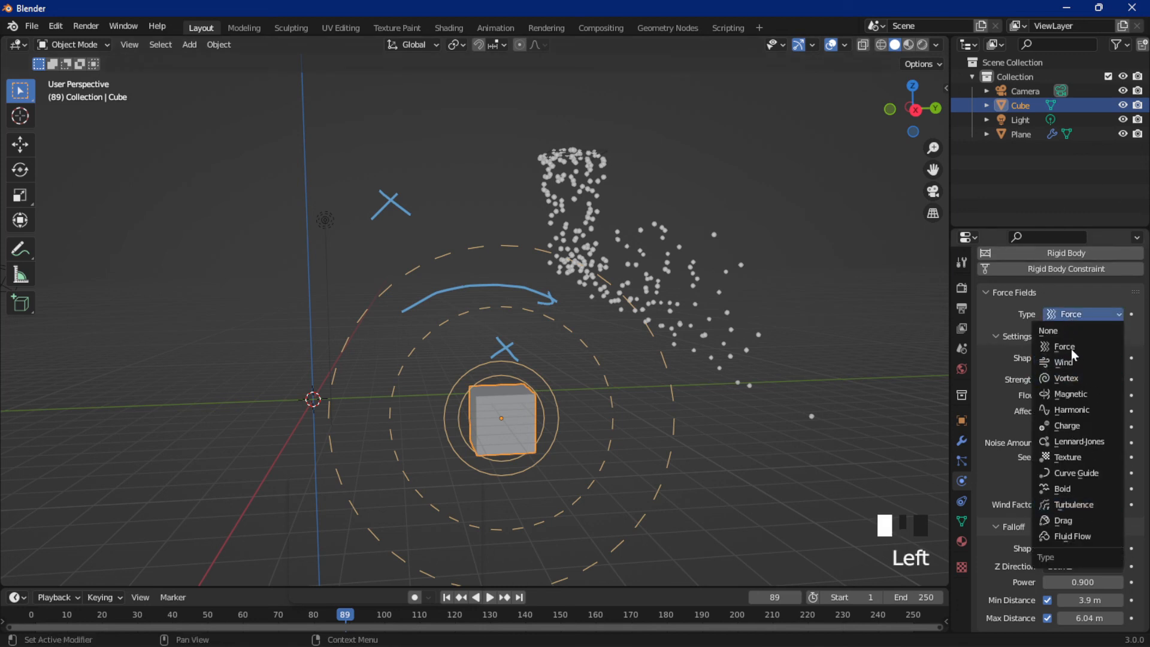
pyautogui.click(1001, 440)
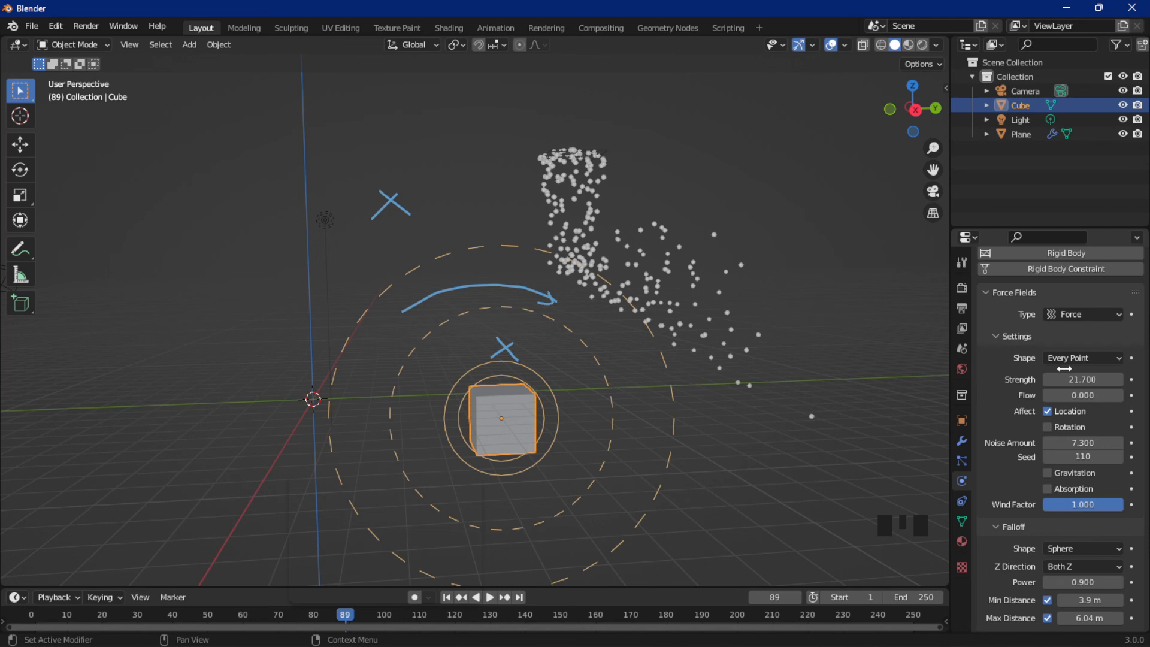
pyautogui.click(1080, 317)
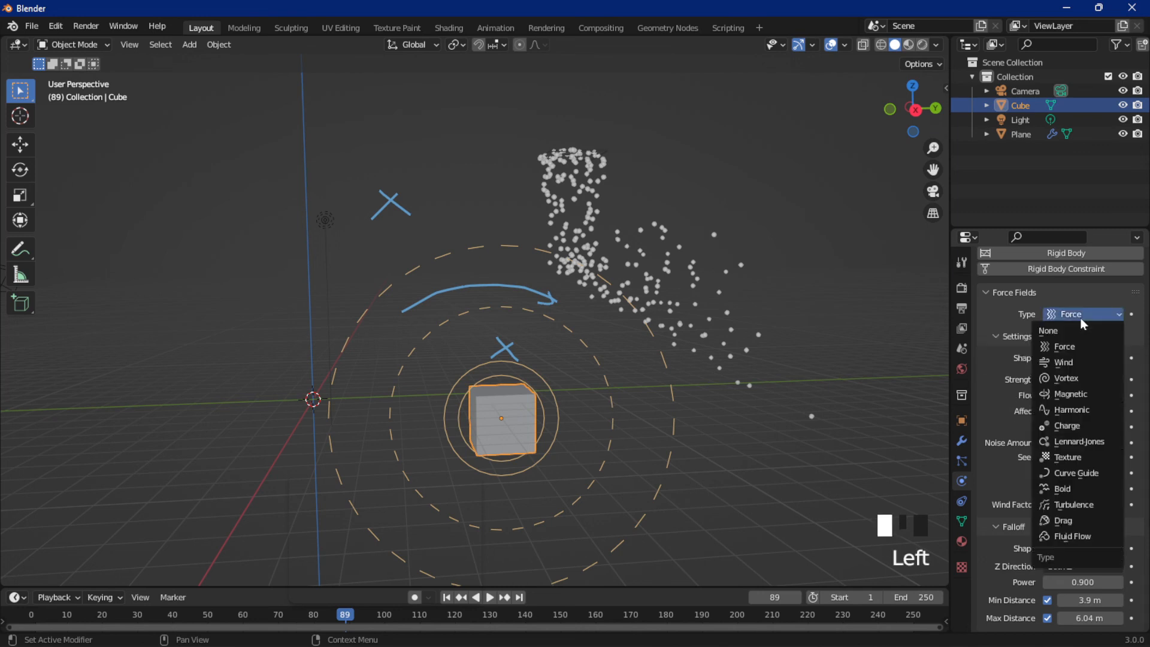